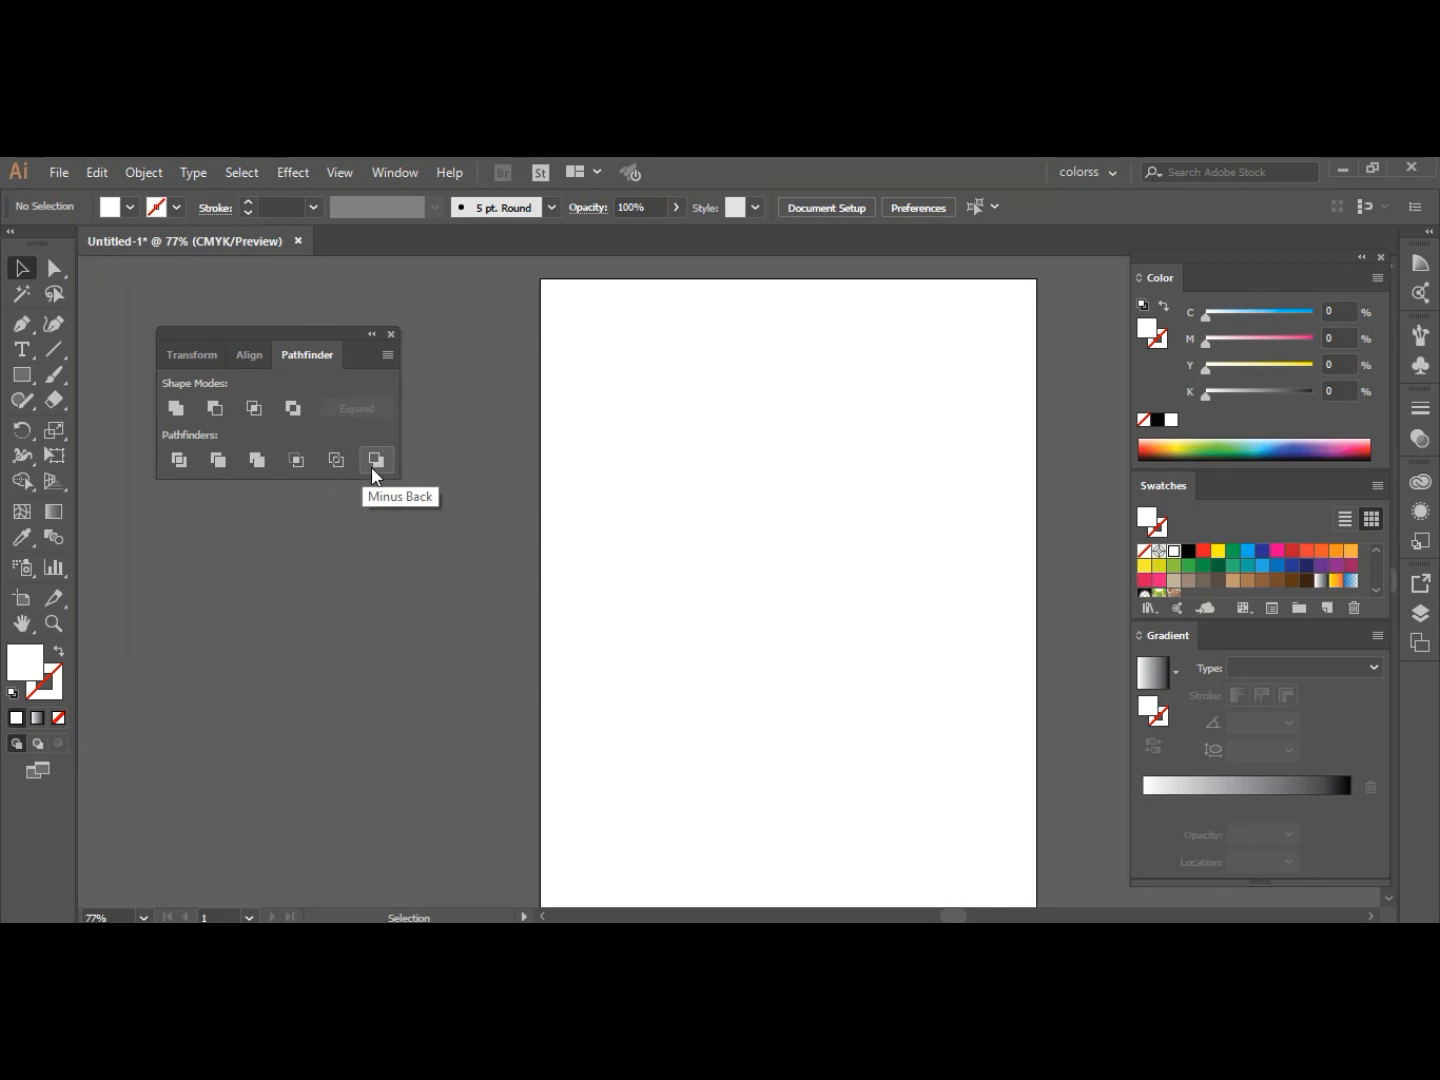
# - Draw a circle about 143 pt in diameter on the upper part of the artboard and fill it with the dark blue C=100 M=100 swatch
pyautogui.click(25, 382)
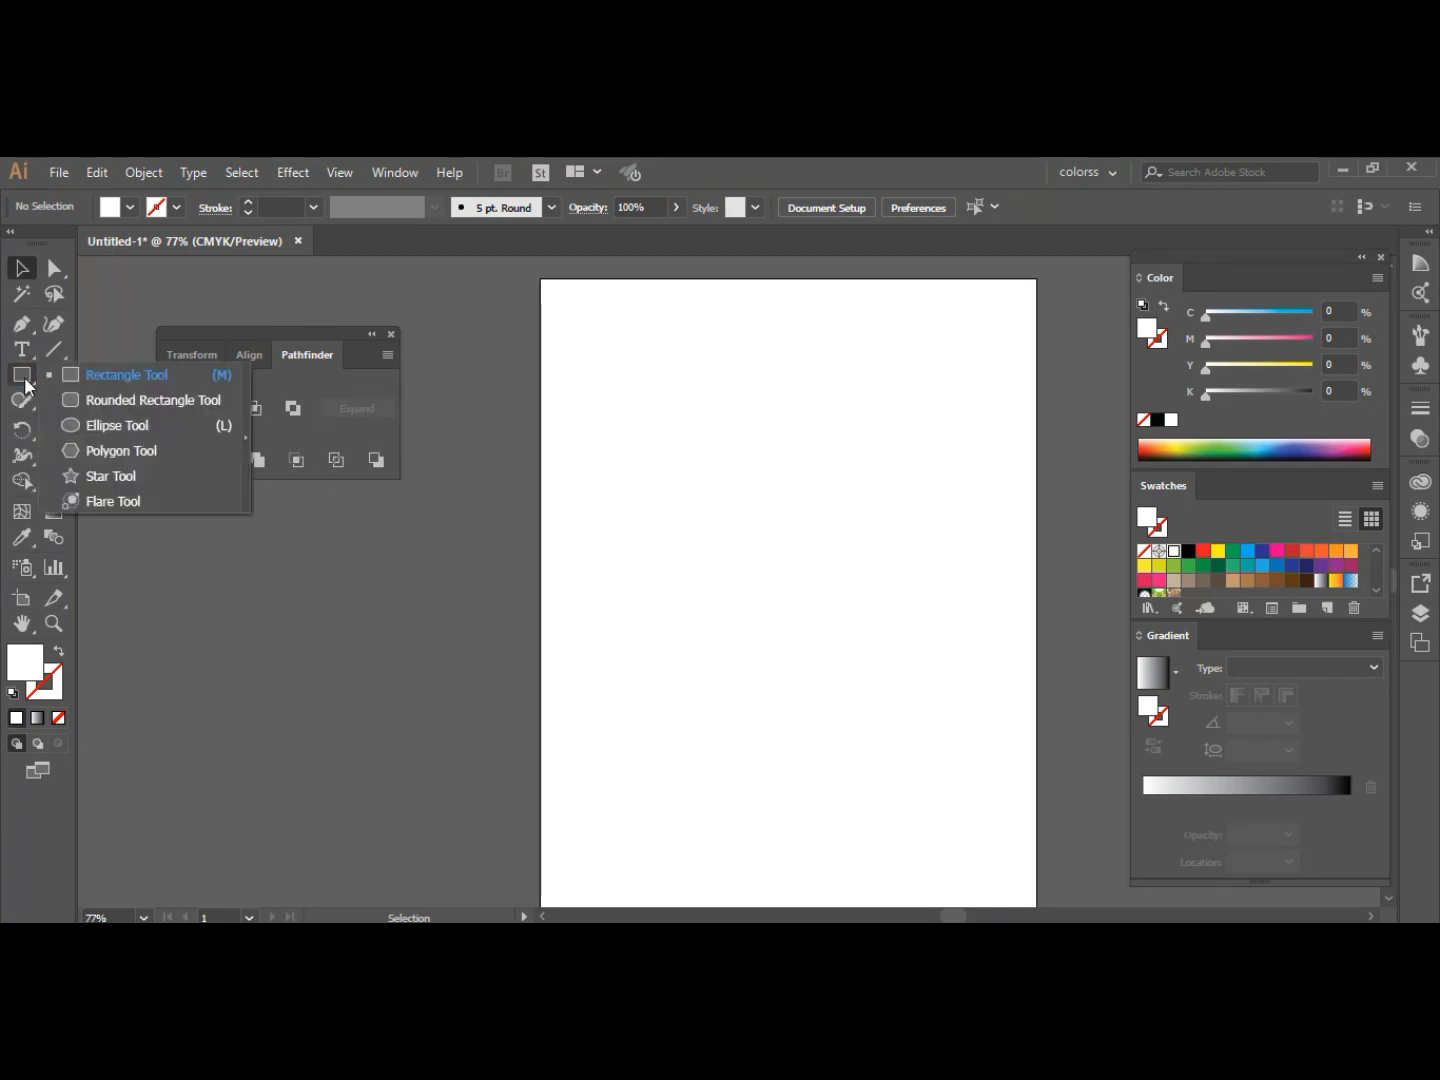
pyautogui.click(102, 427)
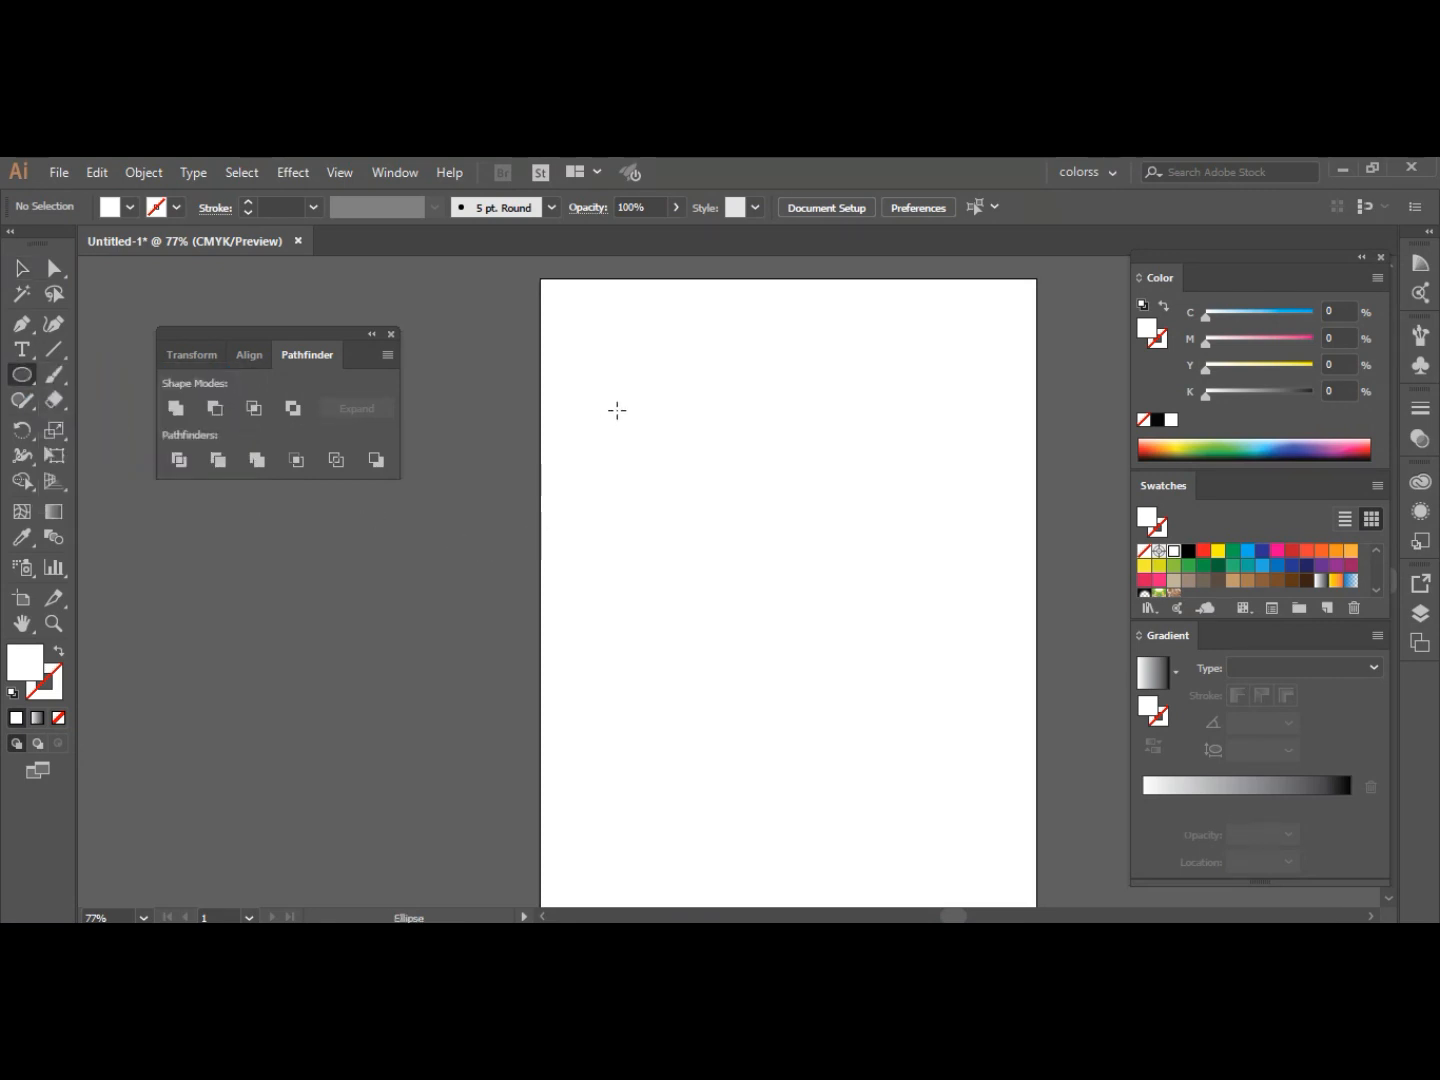
pyautogui.moveTo(622, 401); pyautogui.dragTo(739, 517)
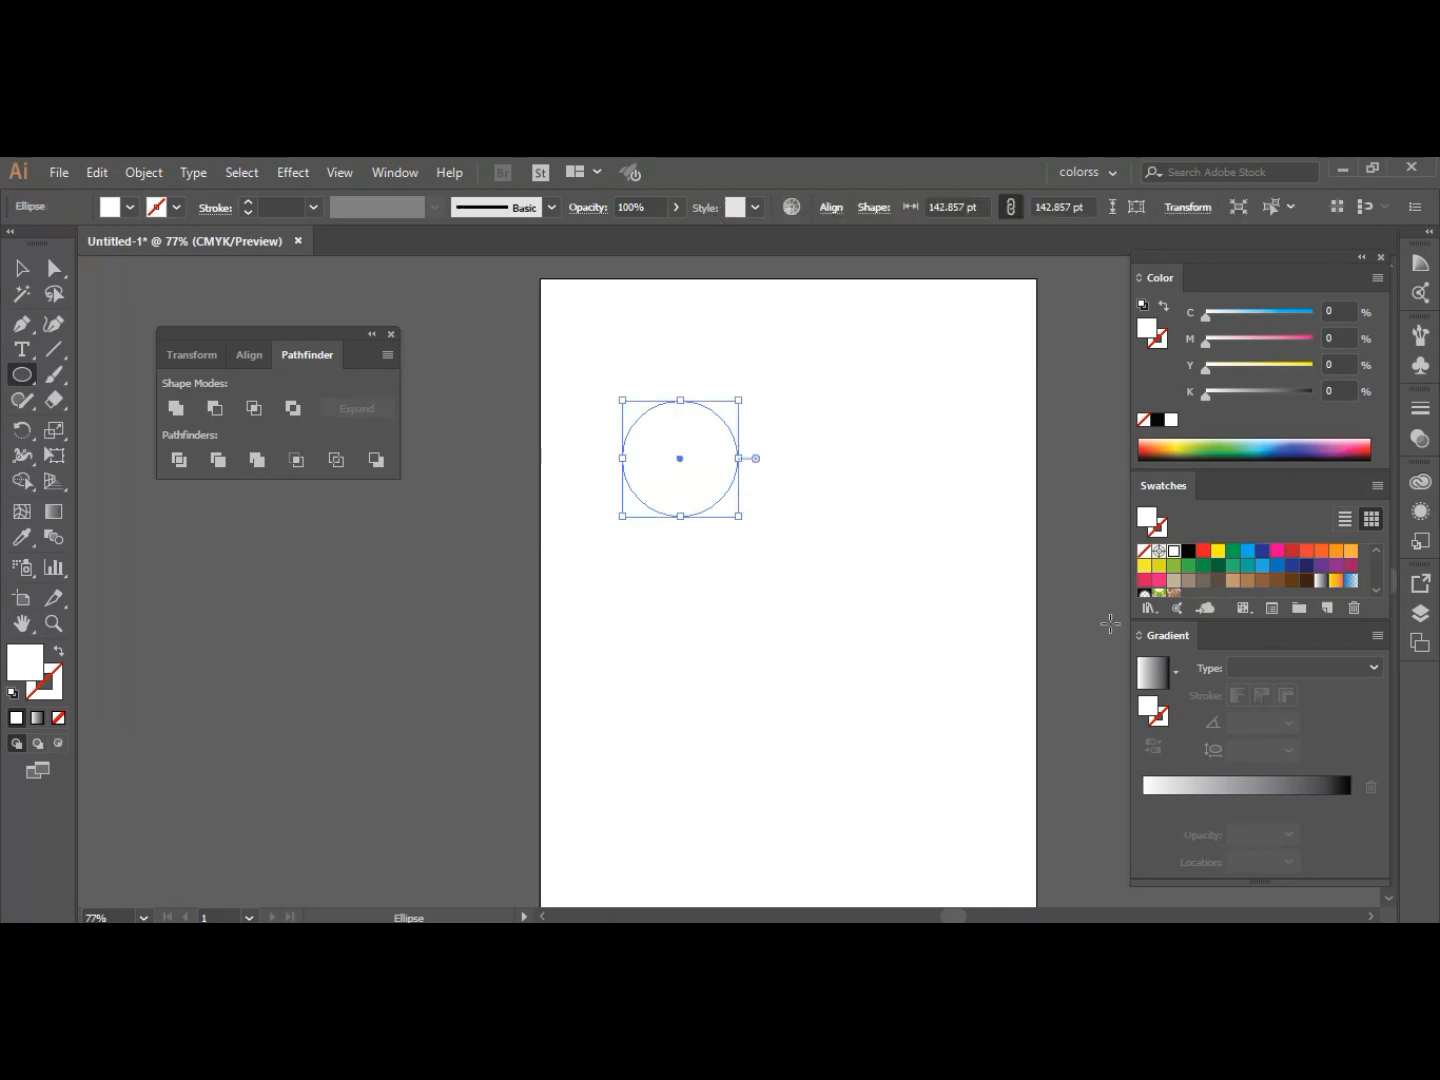
pyautogui.click(1263, 553)
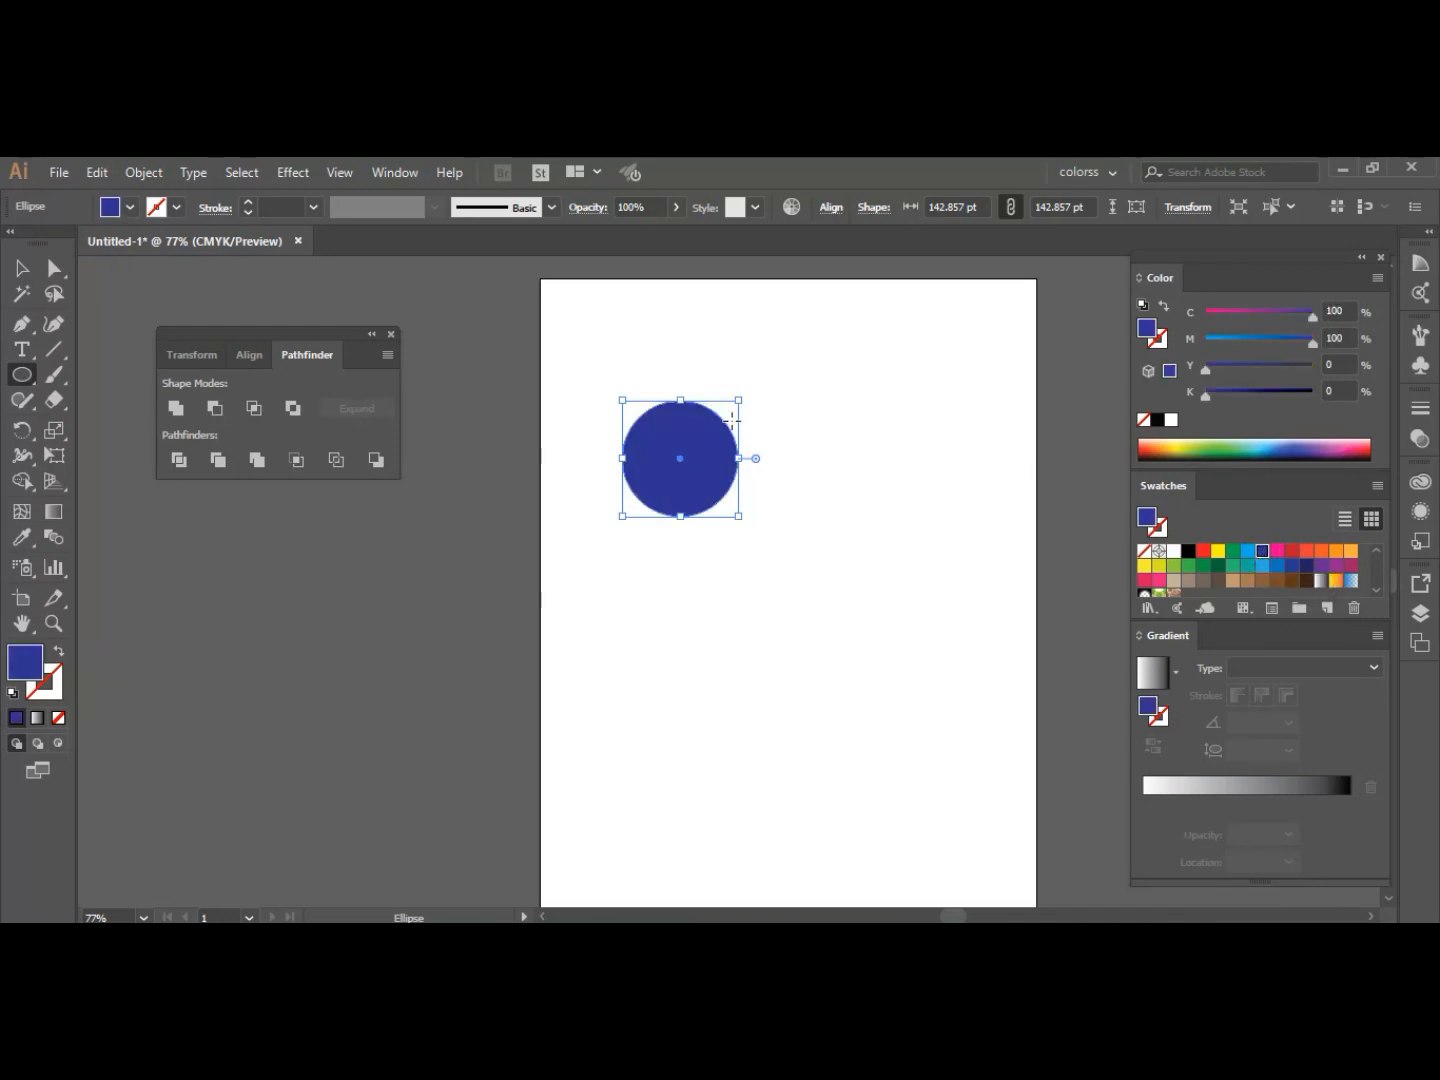
# - Duplicate the blue circle about 86 pt horizontally to the right and apply Pathfinder Crop to the two overlapping circles
pyautogui.click(22, 268)
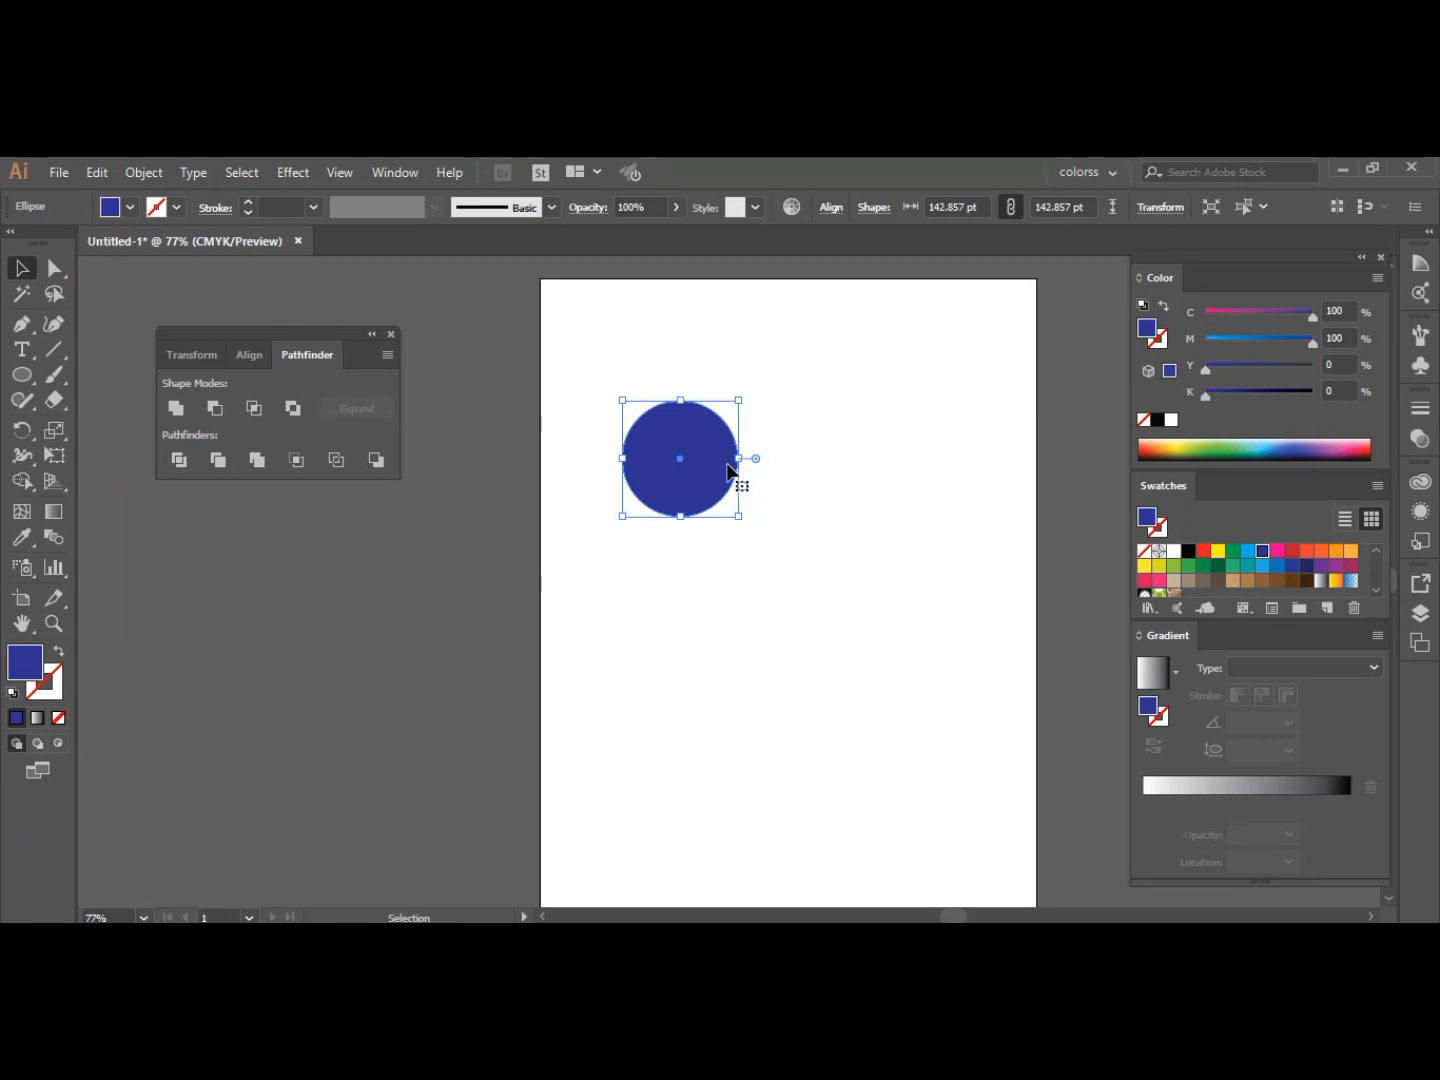
pyautogui.moveTo(714, 462); pyautogui.dragTo(785, 471)
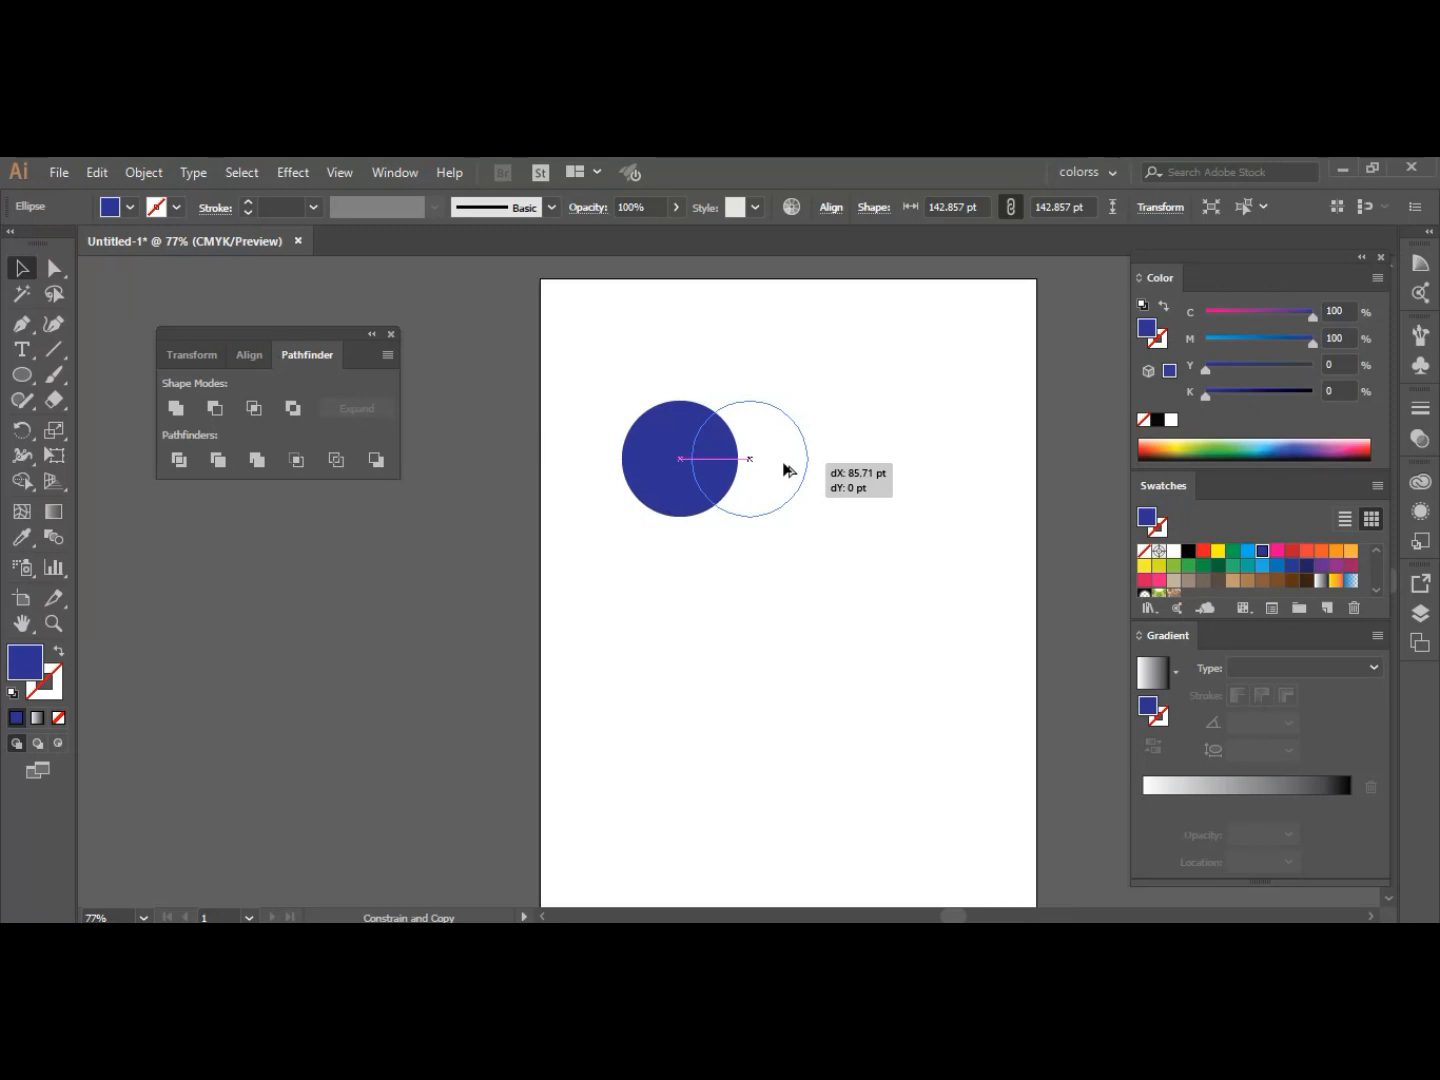
pyautogui.moveTo(785, 471); pyautogui.dragTo(785, 470)
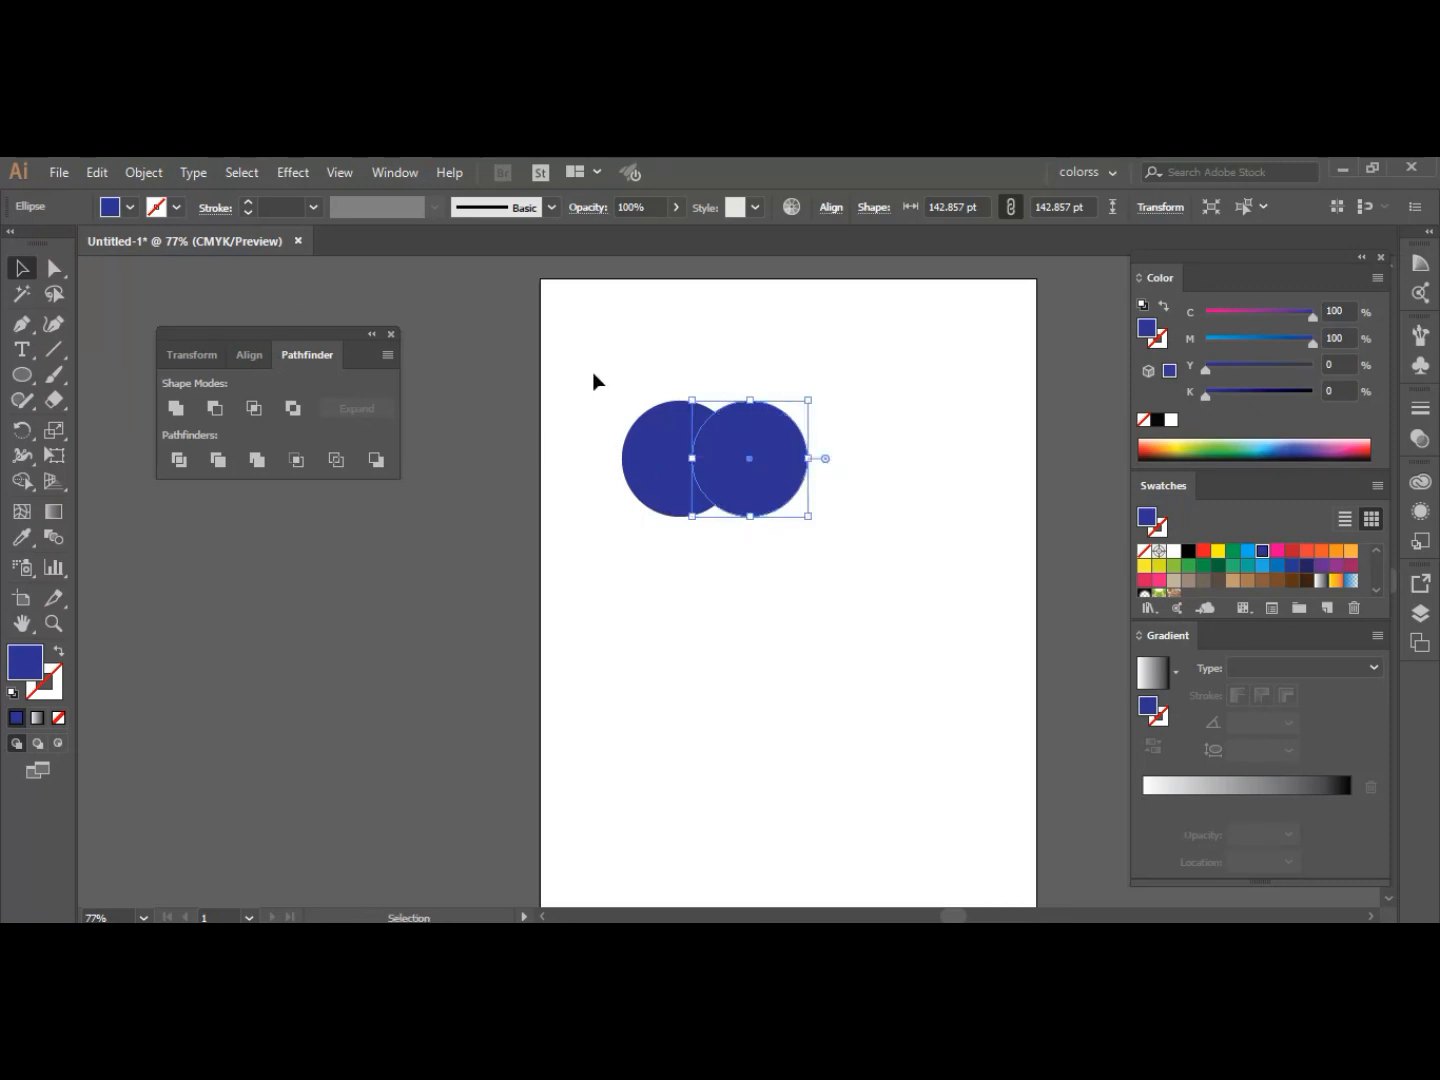
pyautogui.moveTo(592, 373); pyautogui.dragTo(832, 583)
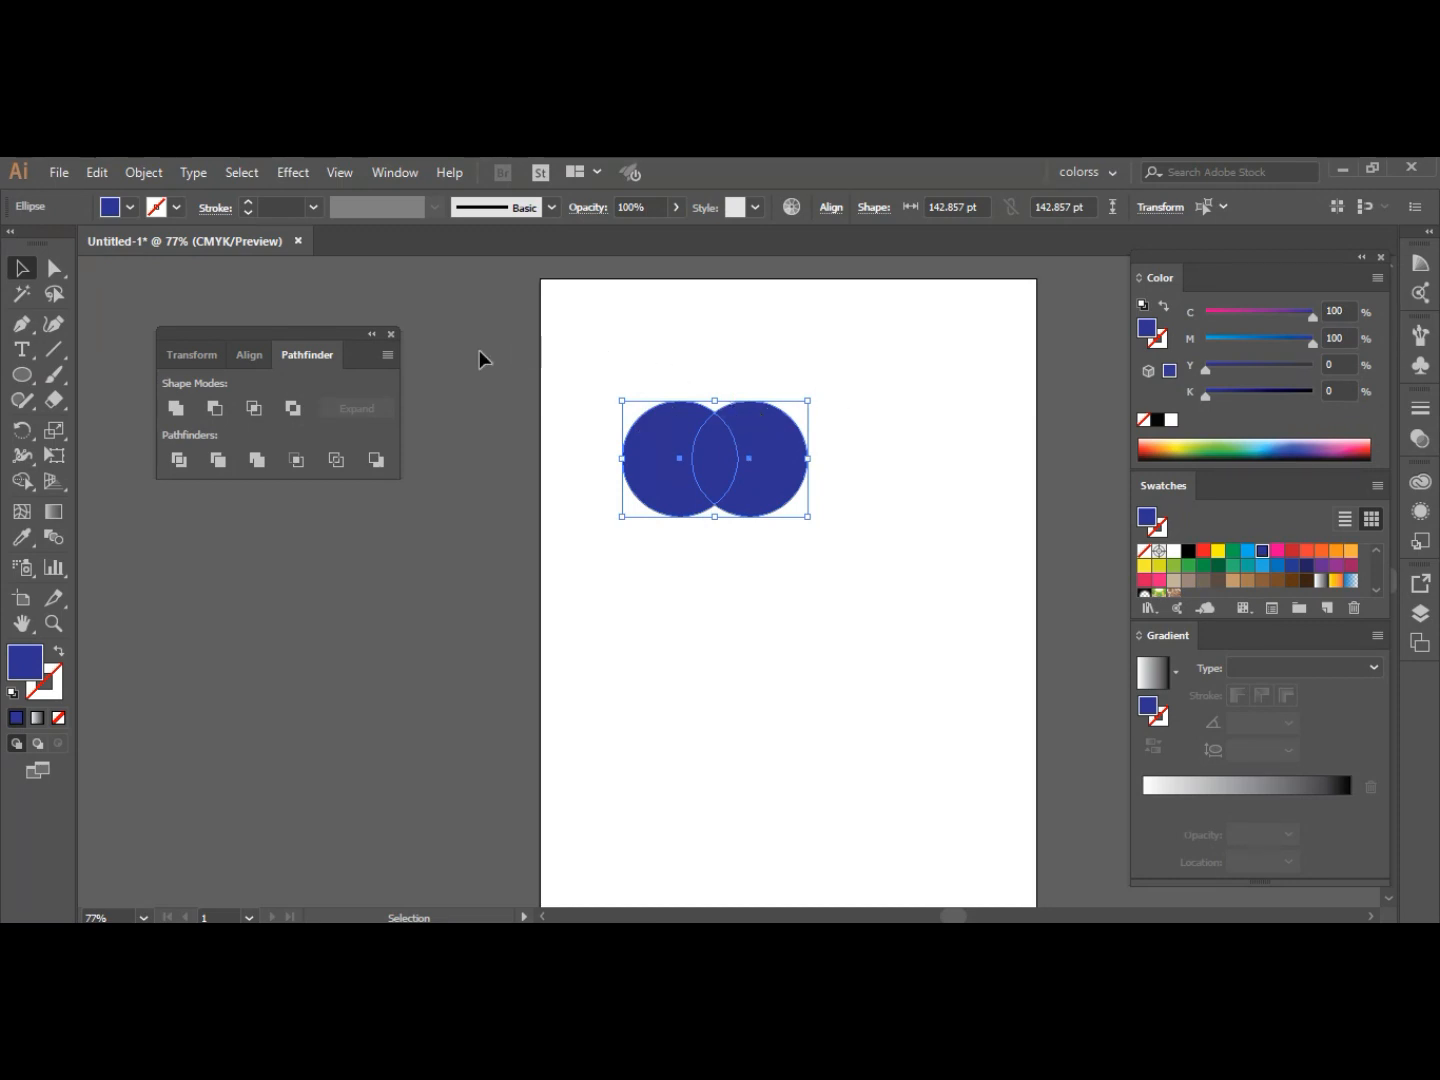
pyautogui.click(297, 461)
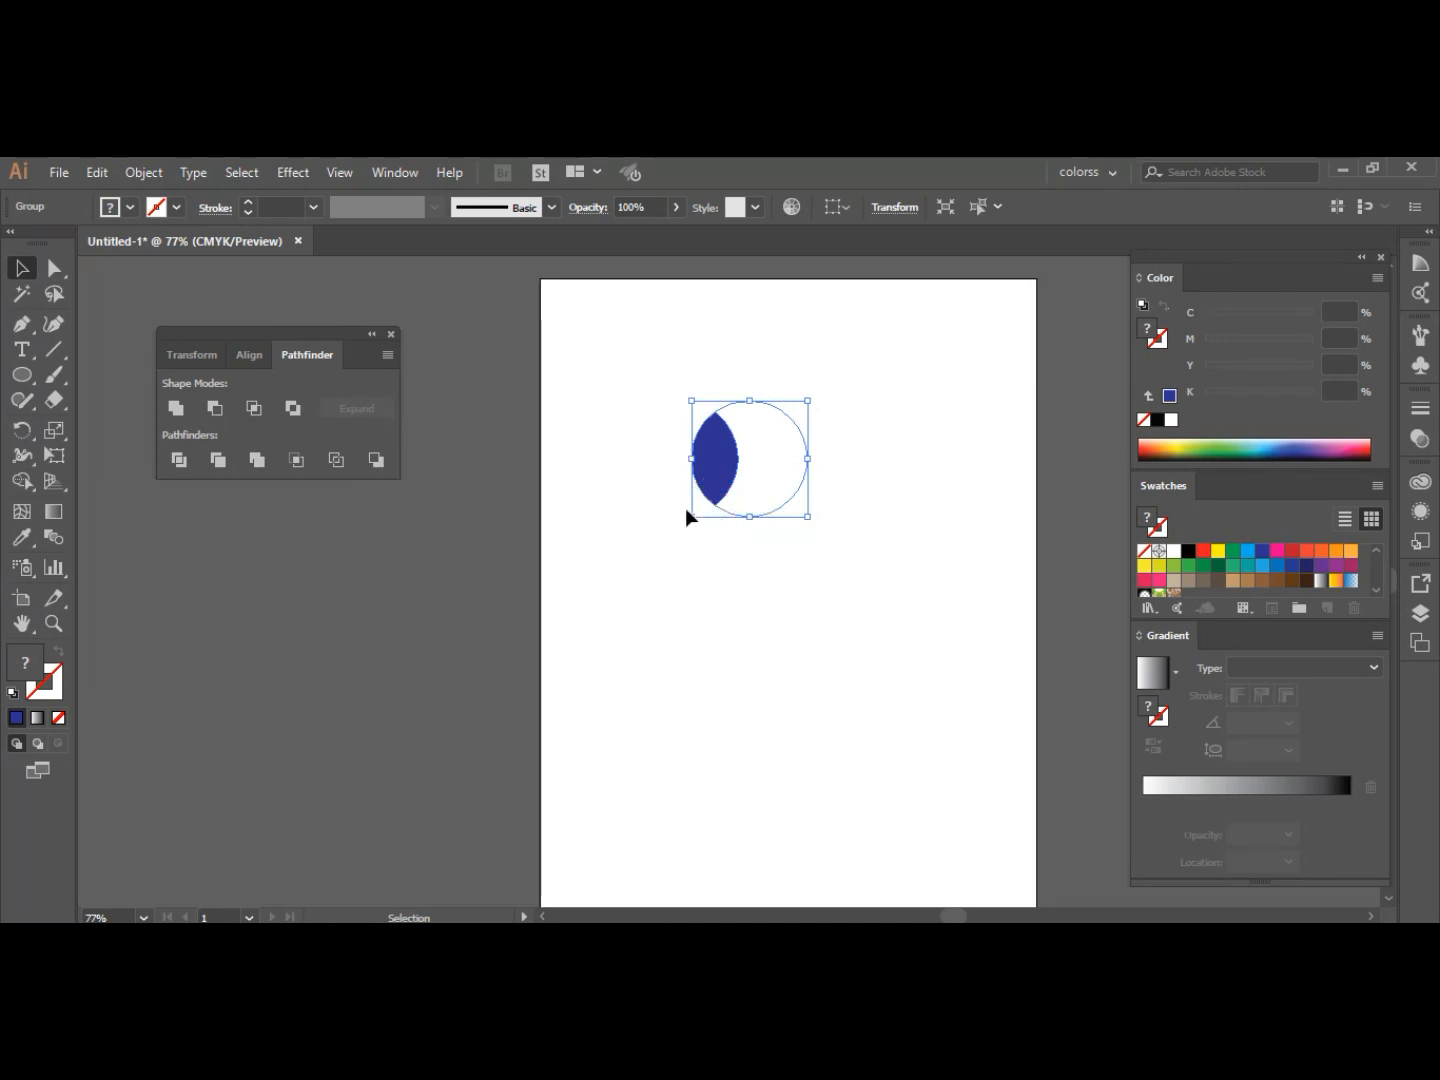
# - Draw a second circle about 138 pt in diameter lower on the artboard, duplicate it to the left with an overlap, and crop the pair
pyautogui.click(24, 376)
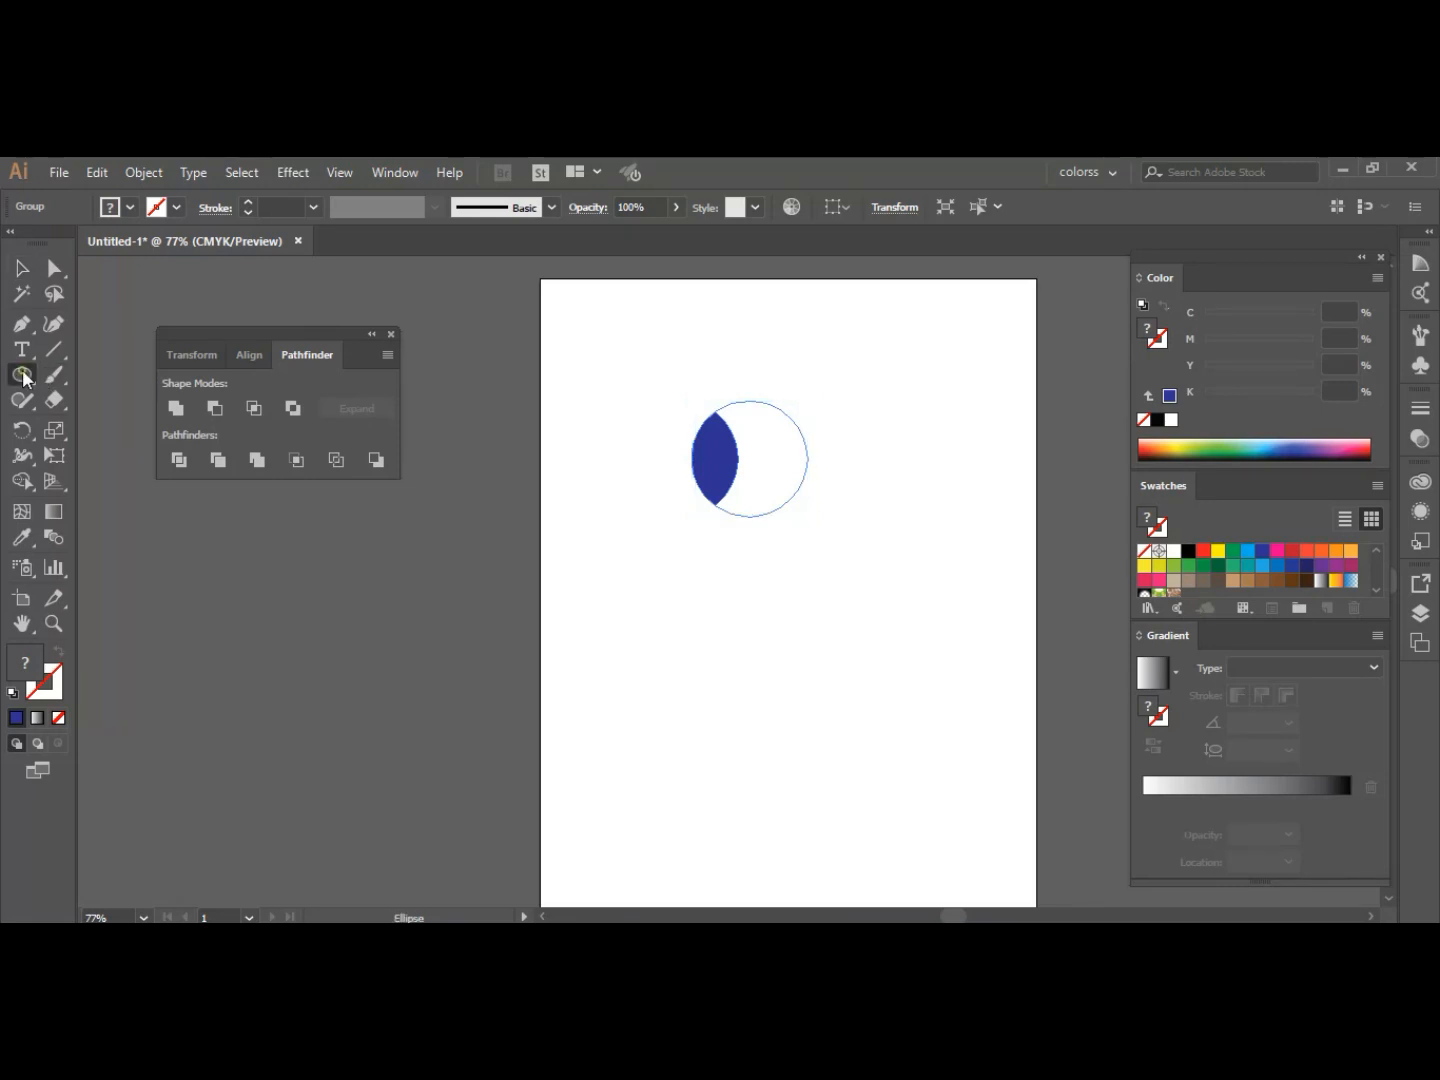
pyautogui.moveTo(829, 603); pyautogui.dragTo(941, 721)
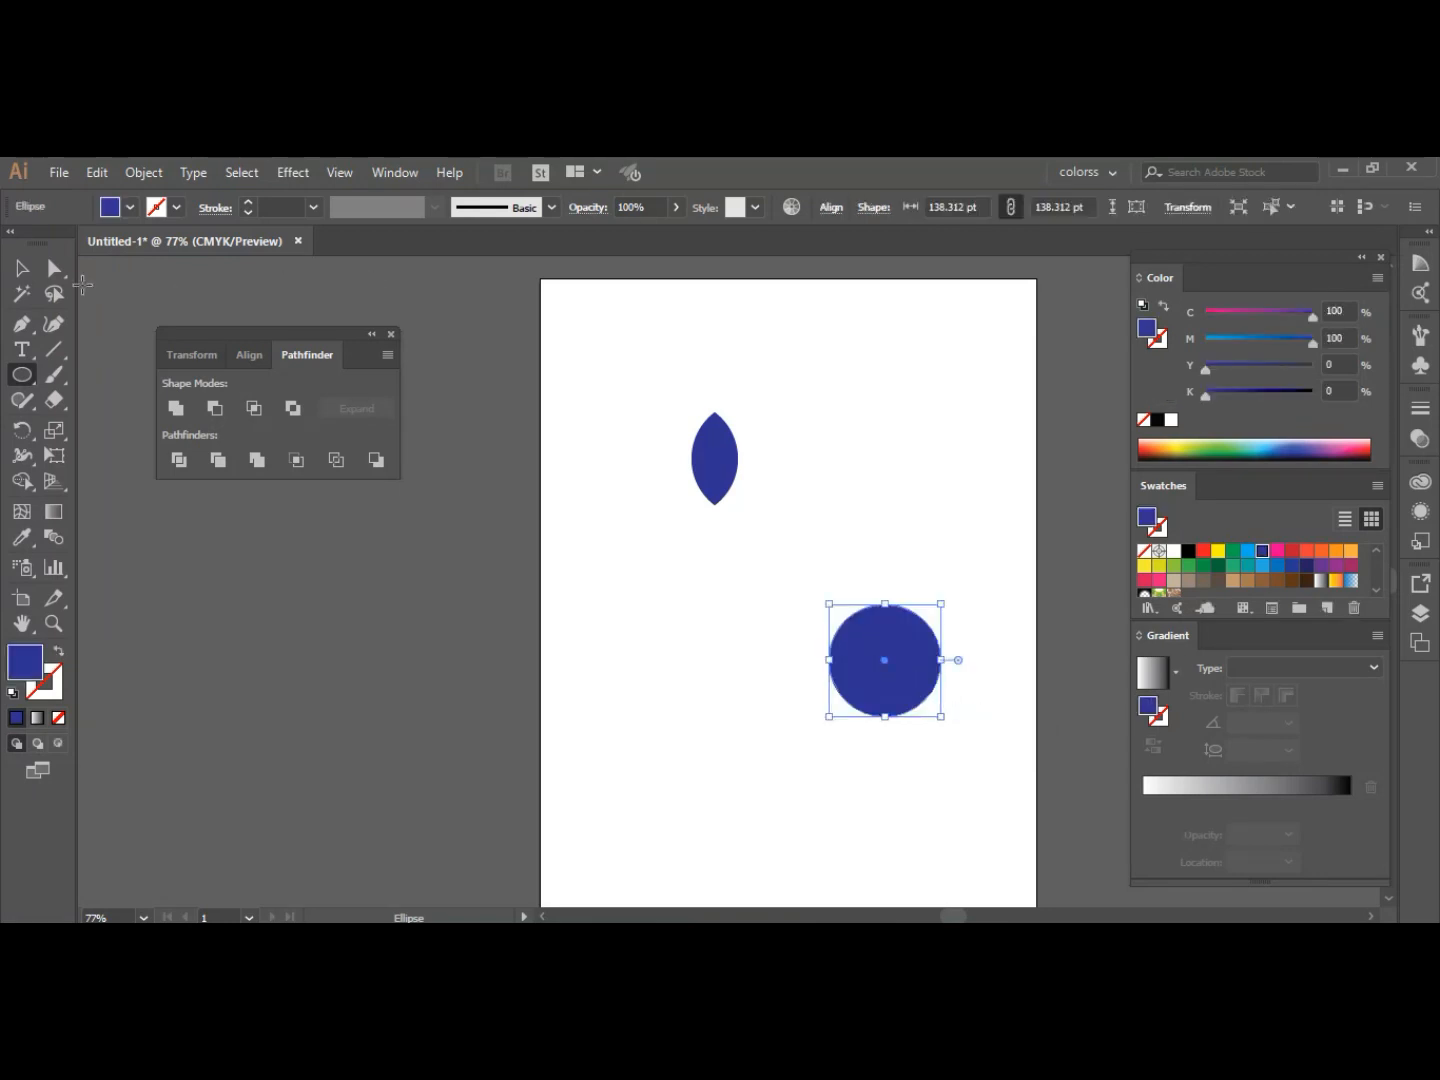
pyautogui.click(21, 268)
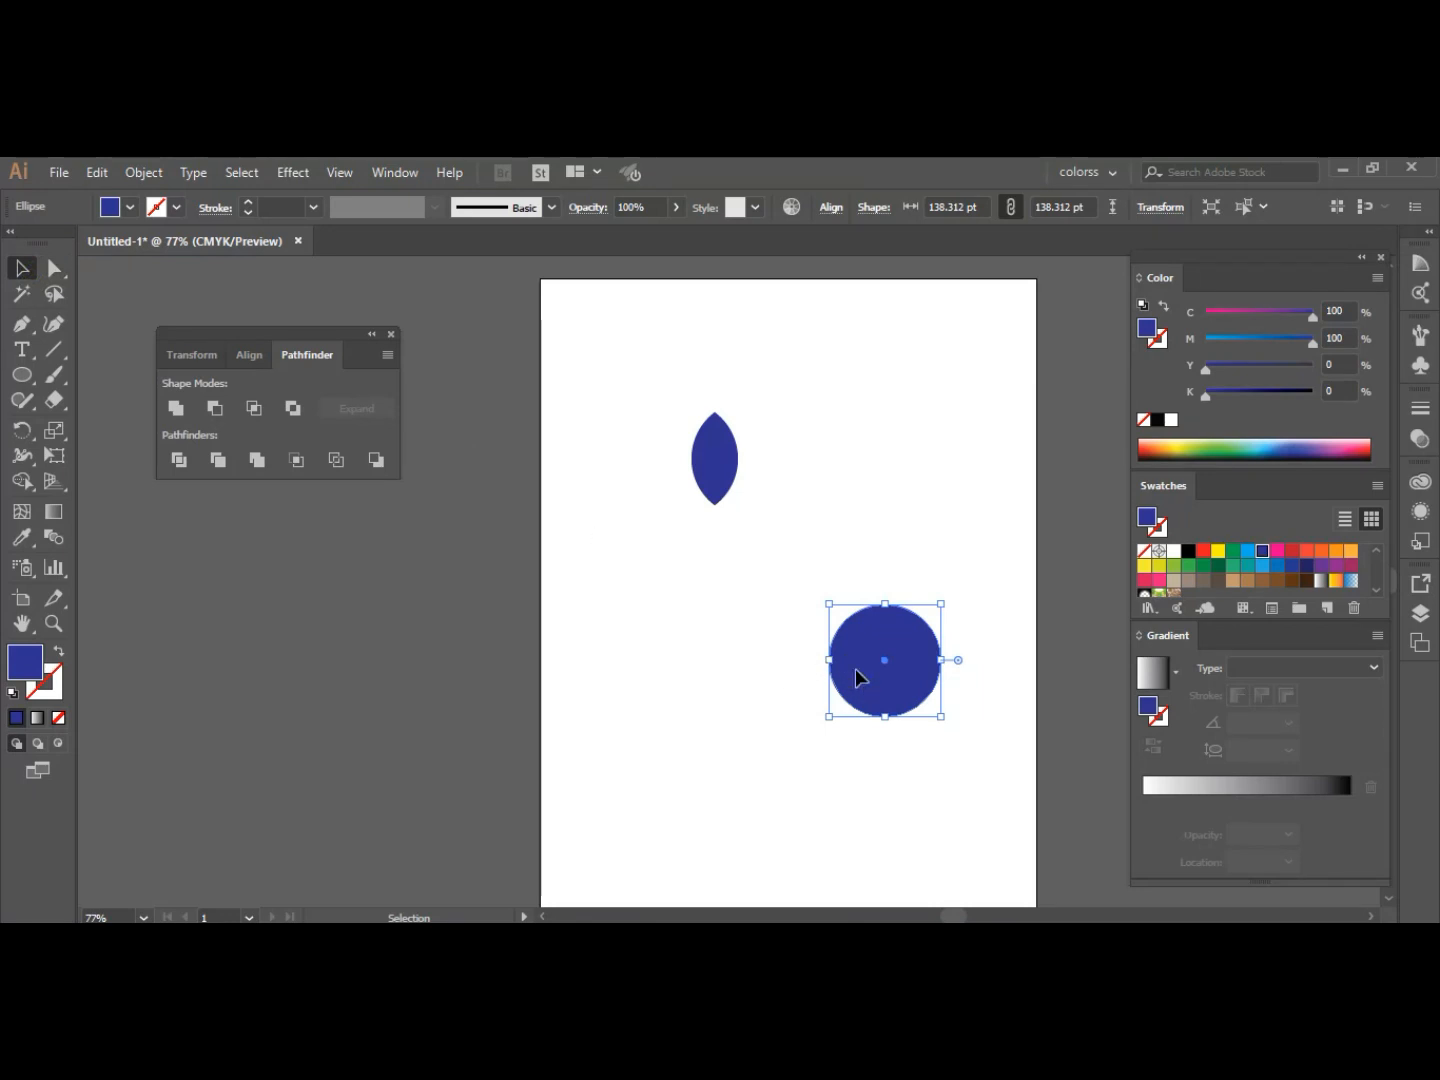
pyautogui.moveTo(855, 668); pyautogui.dragTo(794, 663)
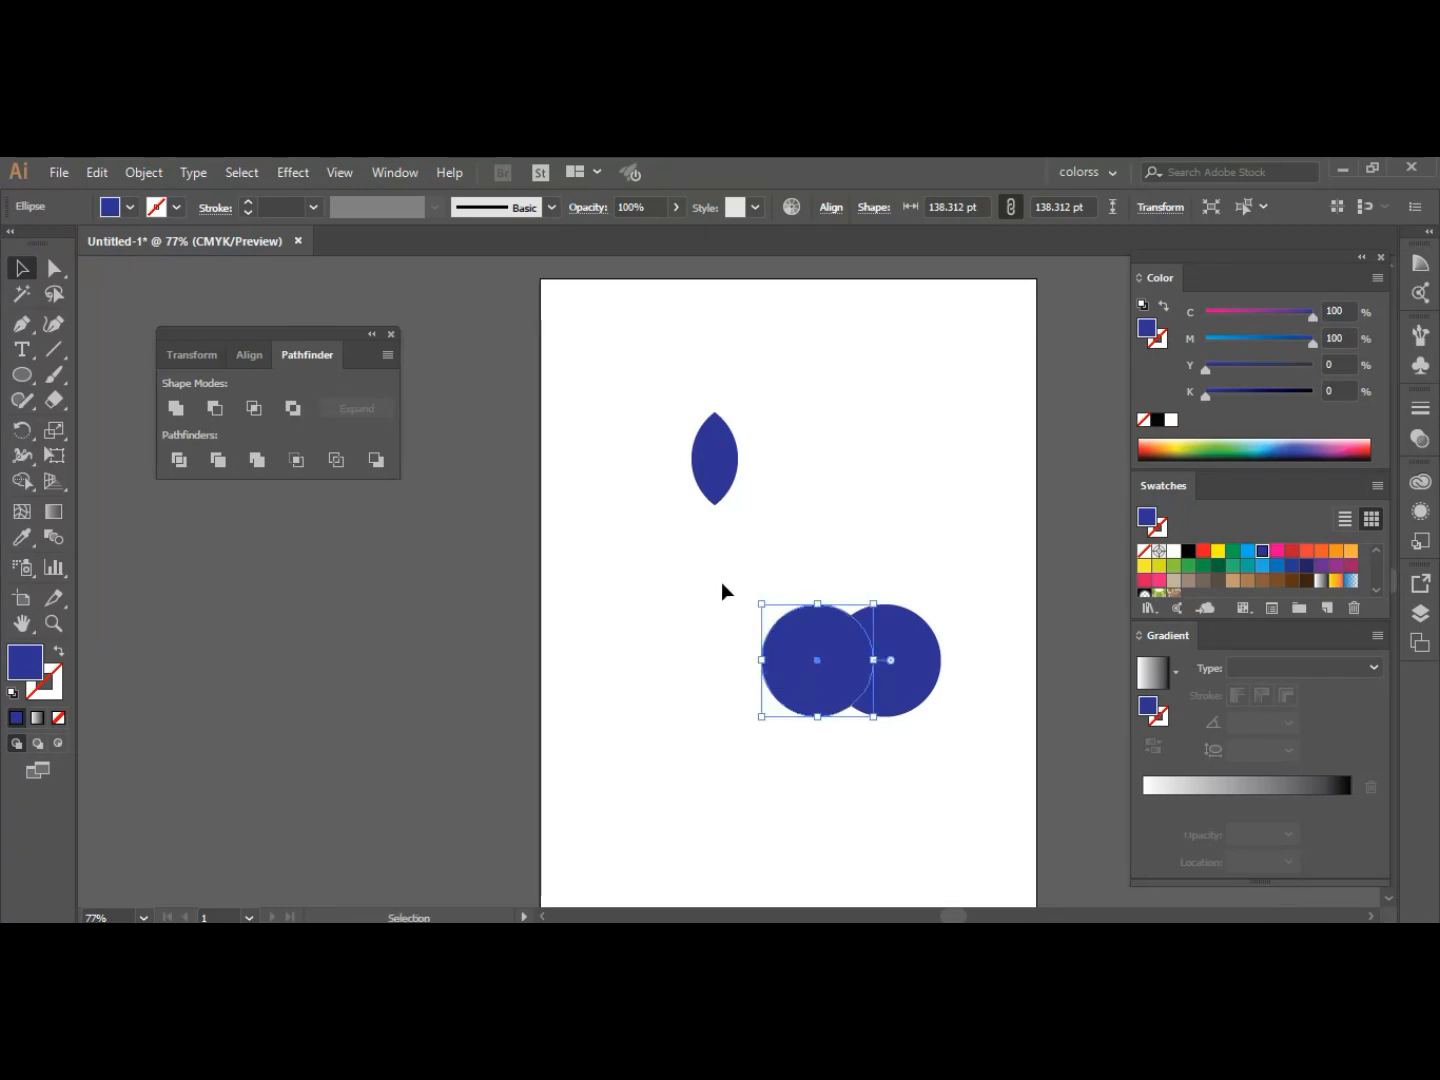
pyautogui.moveTo(724, 577); pyautogui.dragTo(941, 746)
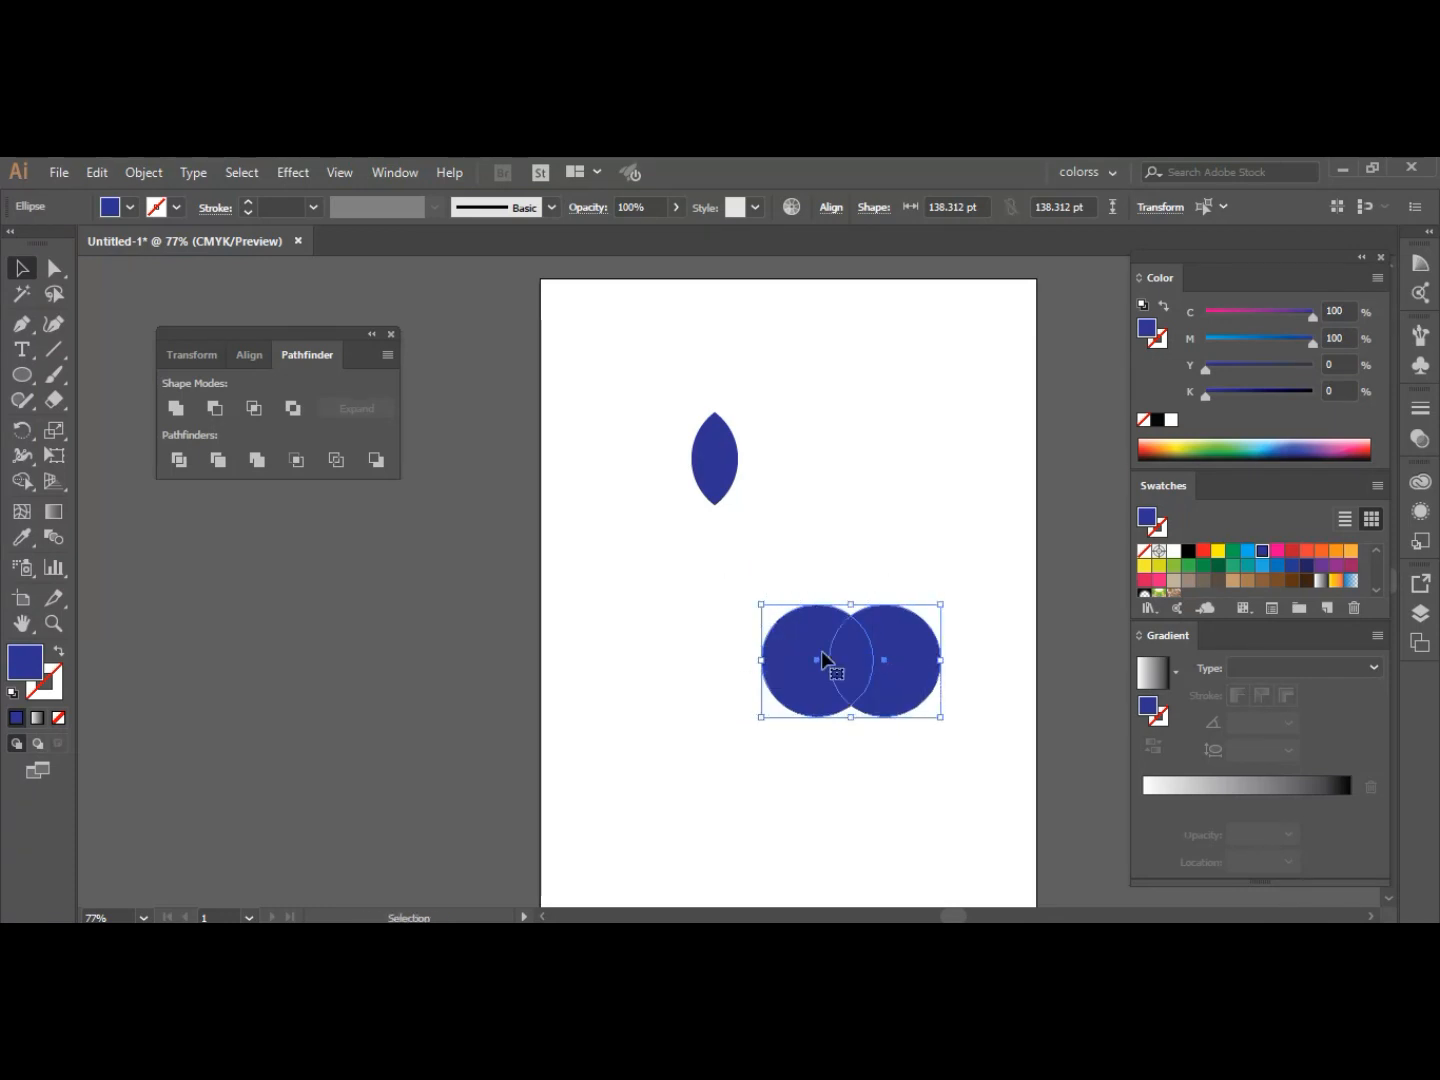
pyautogui.click(285, 460)
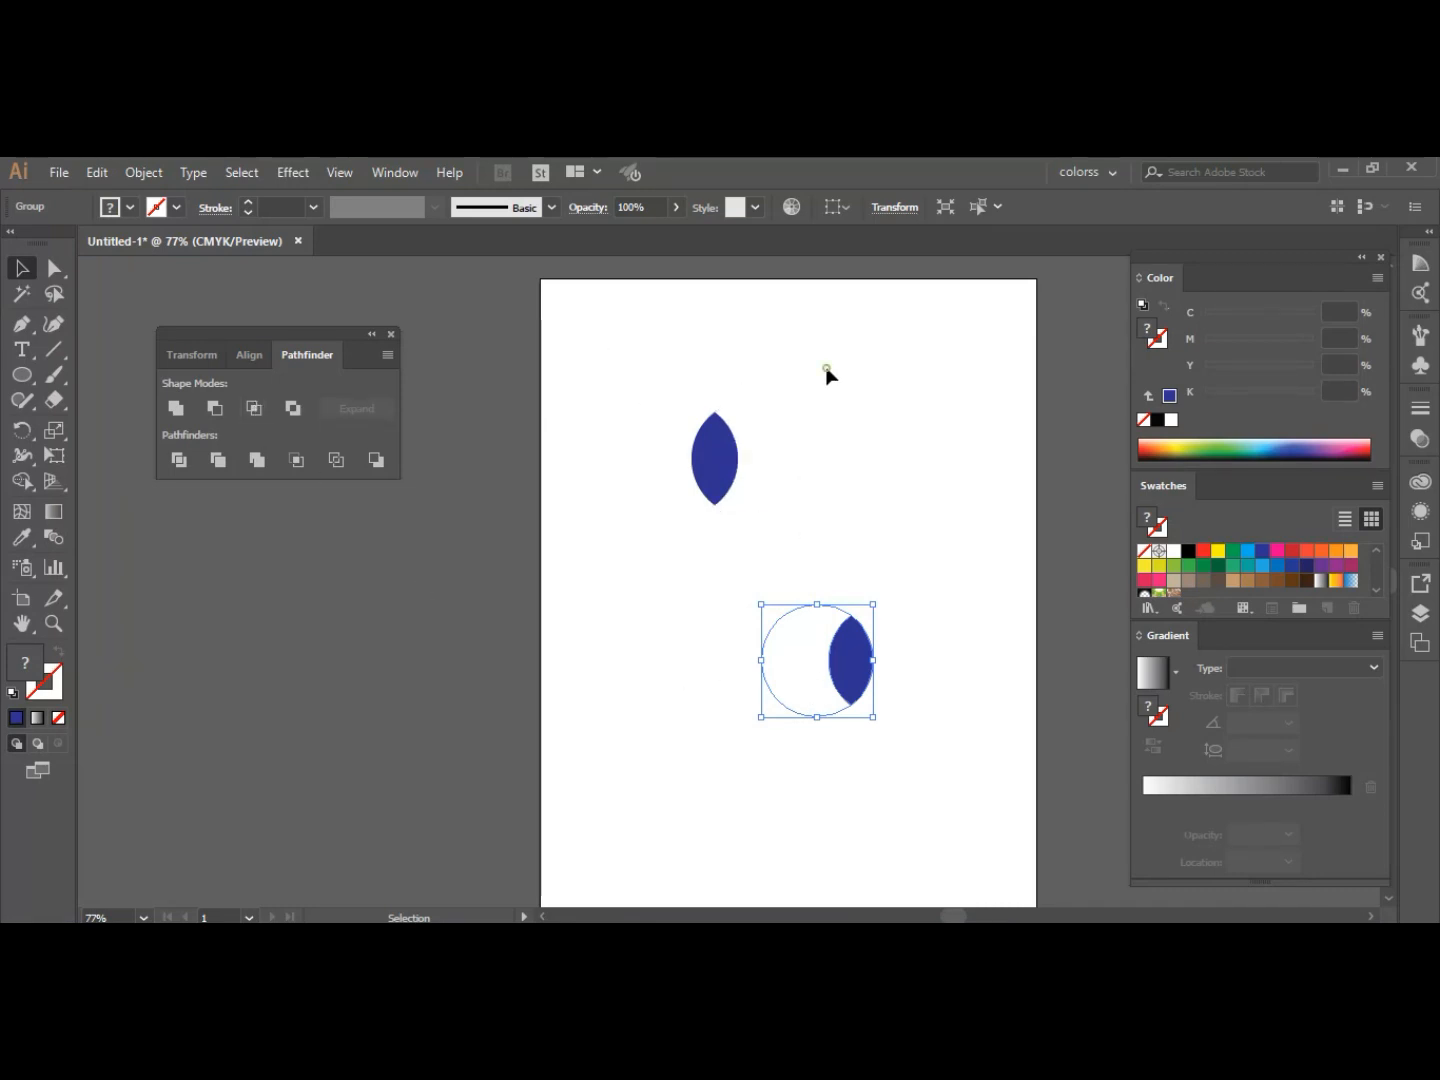
pyautogui.moveTo(826, 369); pyautogui.dragTo(879, 449)
# - Draw a circle about 118 pt in diameter to the upper right of the first lens shape and duplicate it rightwards with an overlap
pyautogui.click(22, 375)
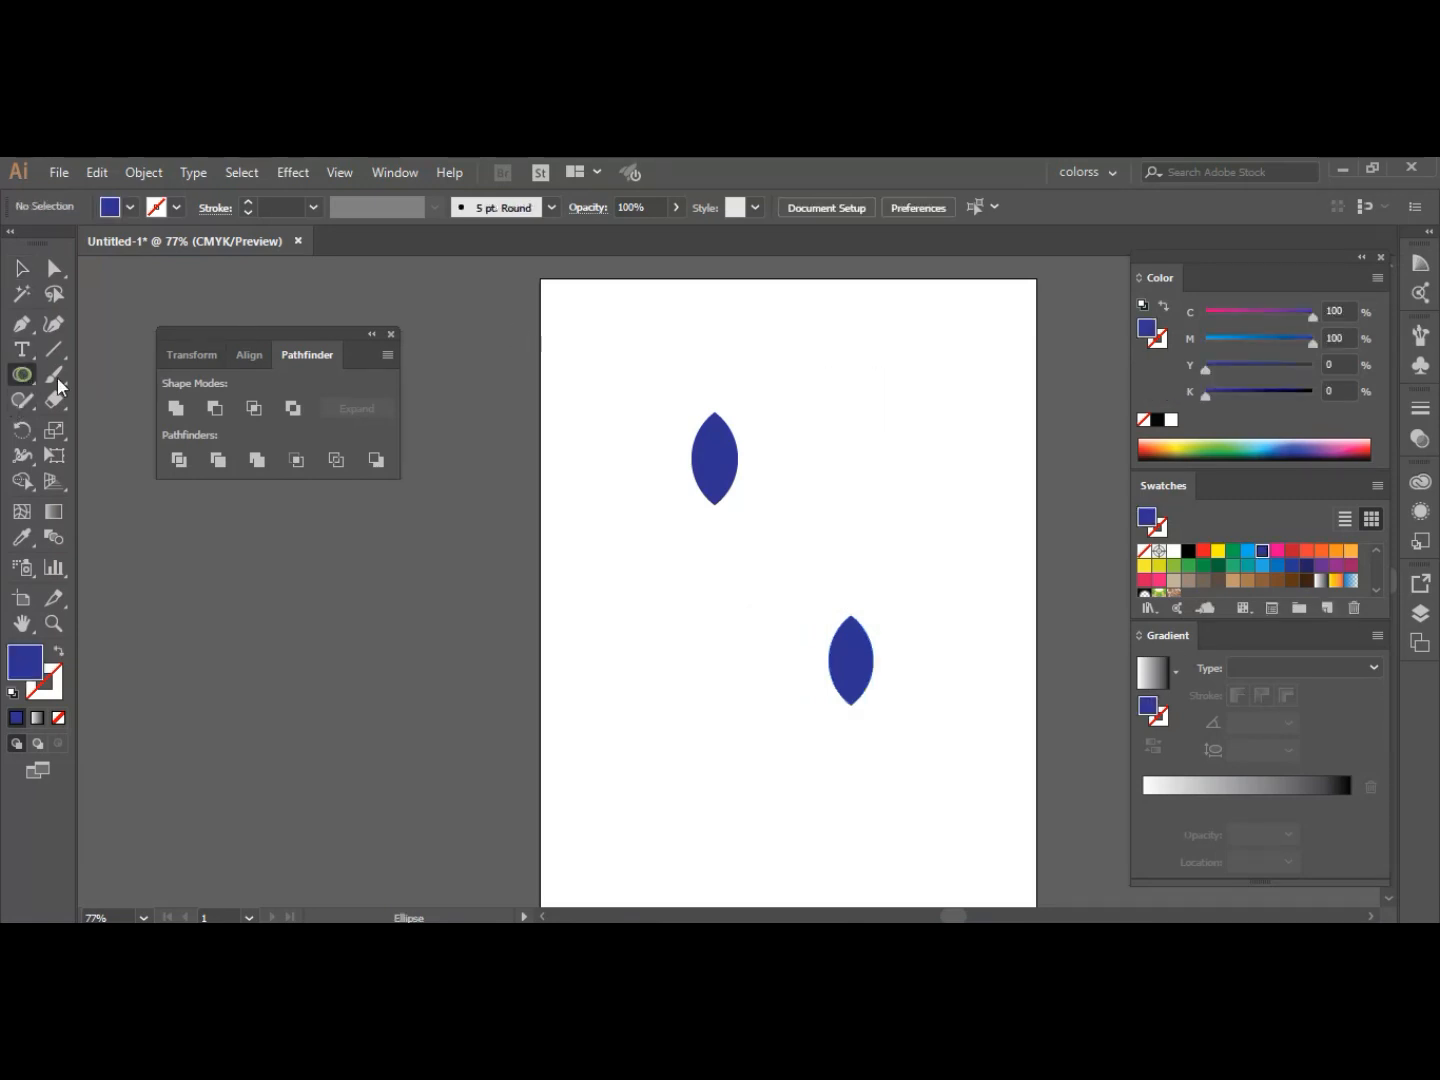
pyautogui.moveTo(796, 358); pyautogui.dragTo(892, 456)
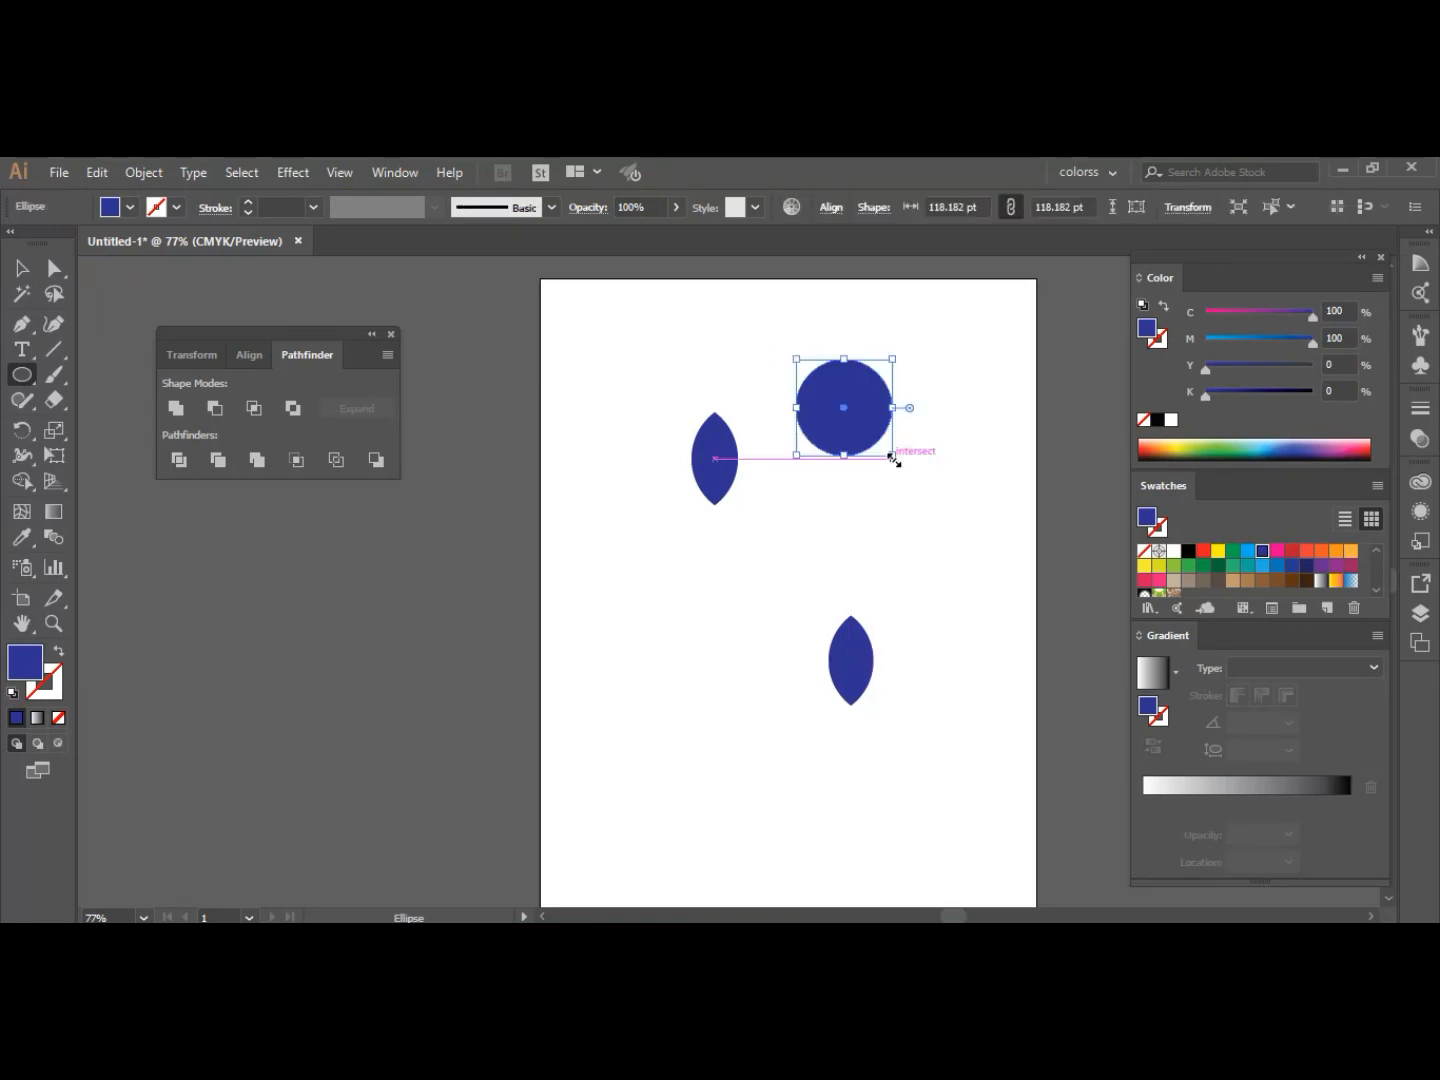
pyautogui.click(22, 268)
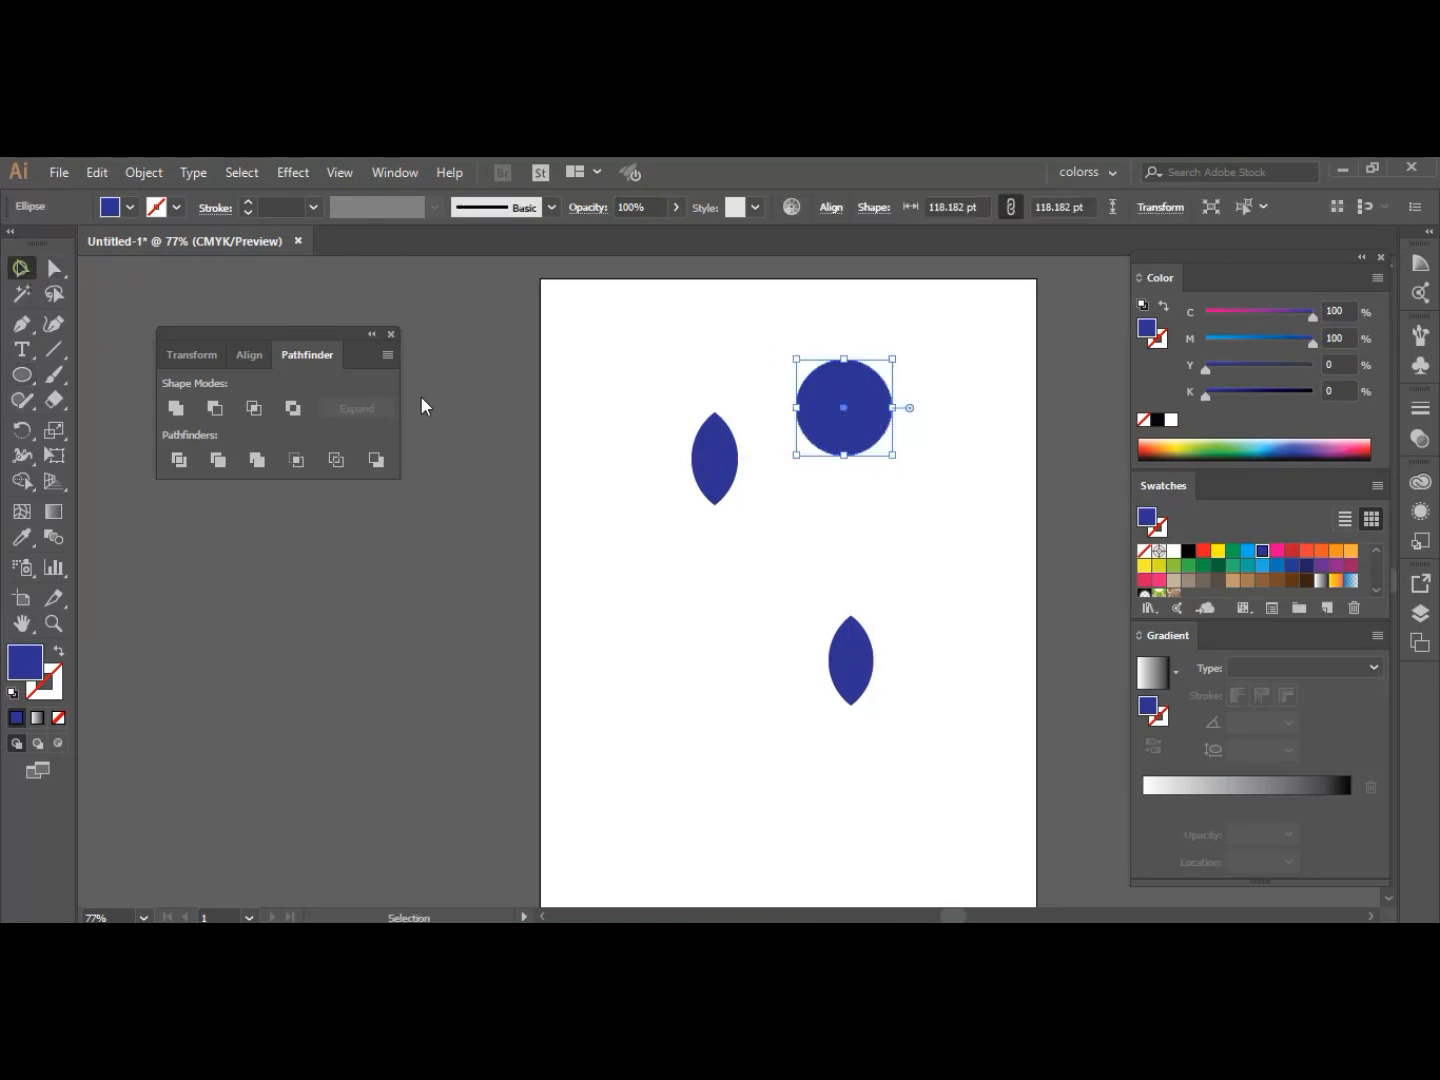
pyautogui.moveTo(852, 401); pyautogui.dragTo(898, 407)
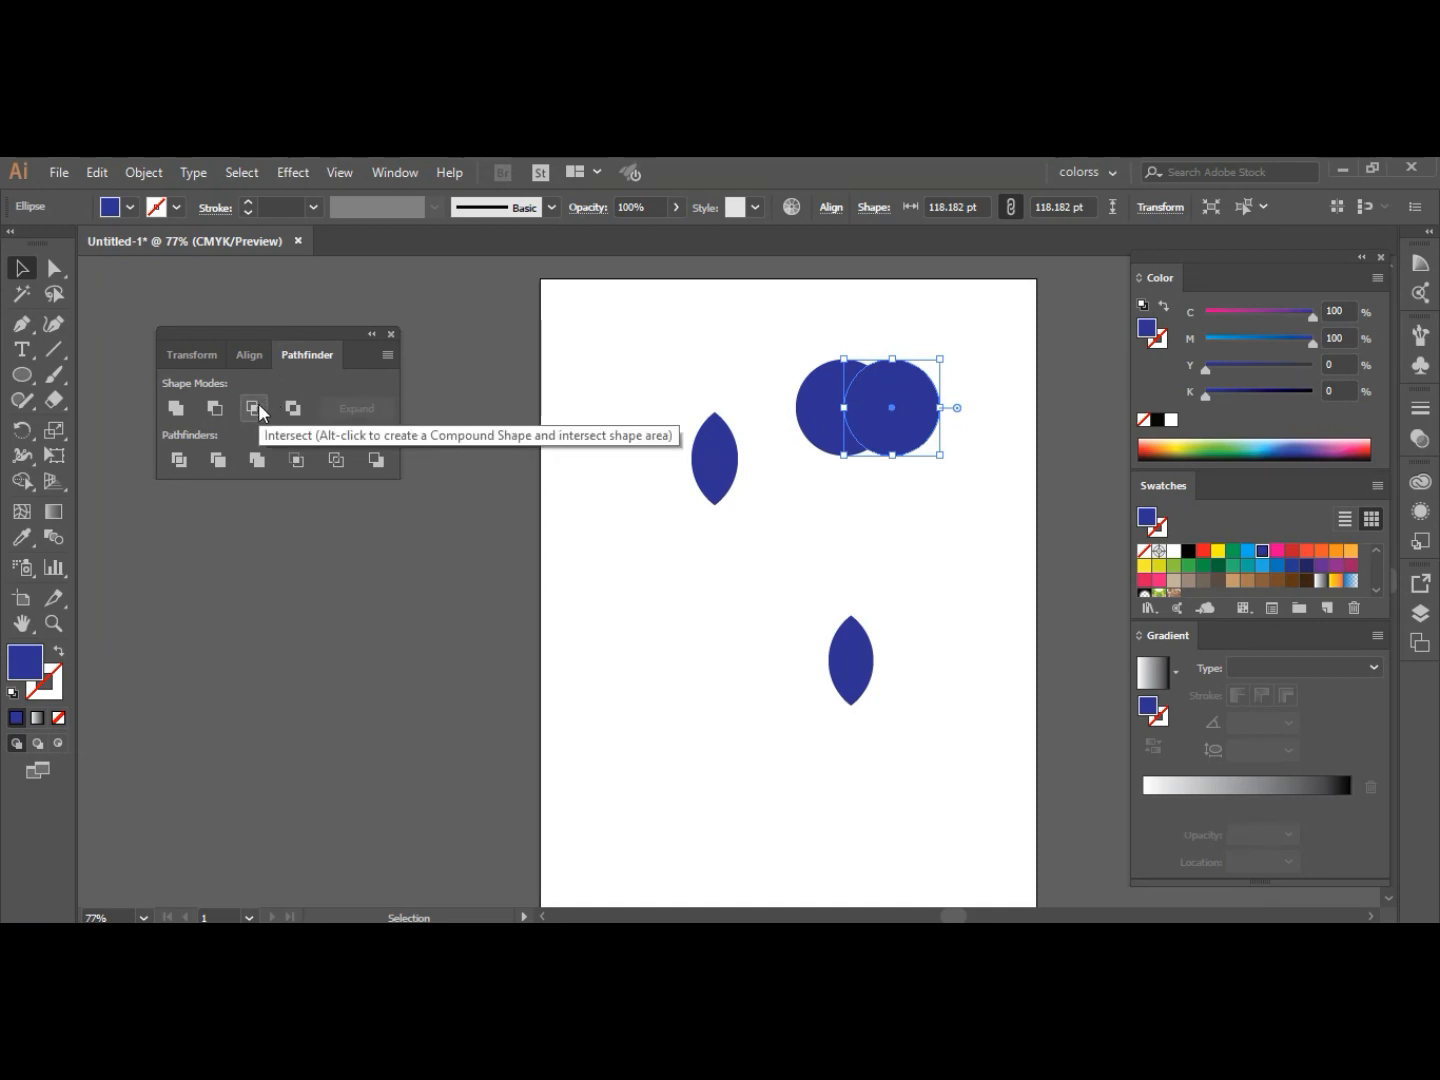
pyautogui.moveTo(751, 340); pyautogui.dragTo(961, 490)
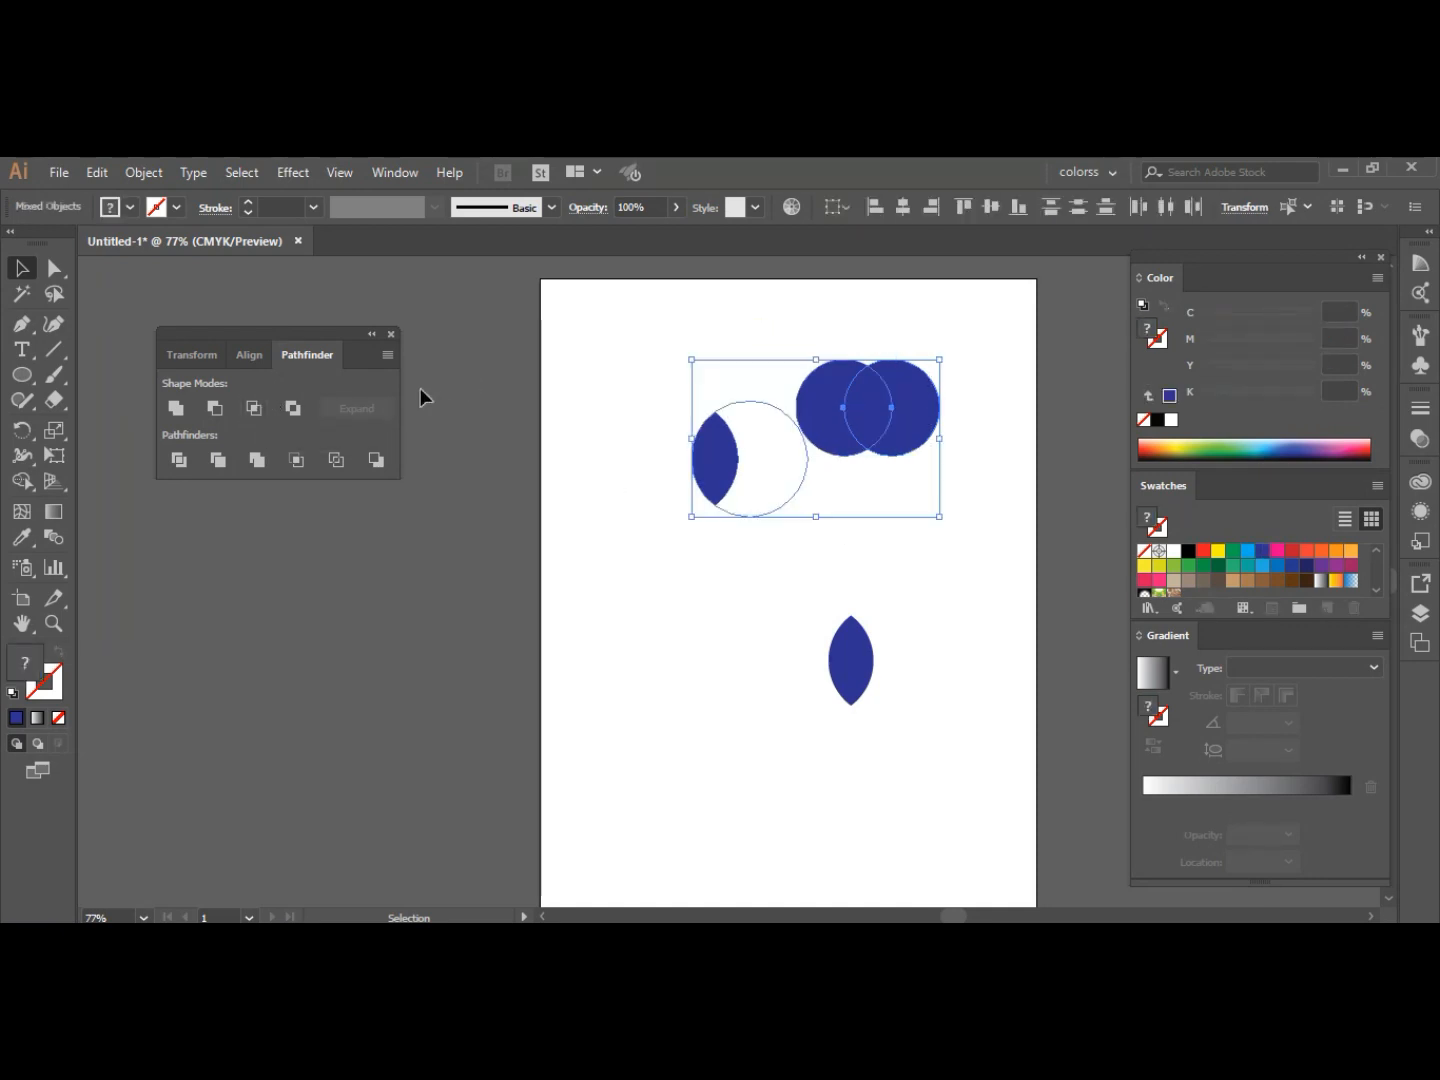
pyautogui.click(751, 337)
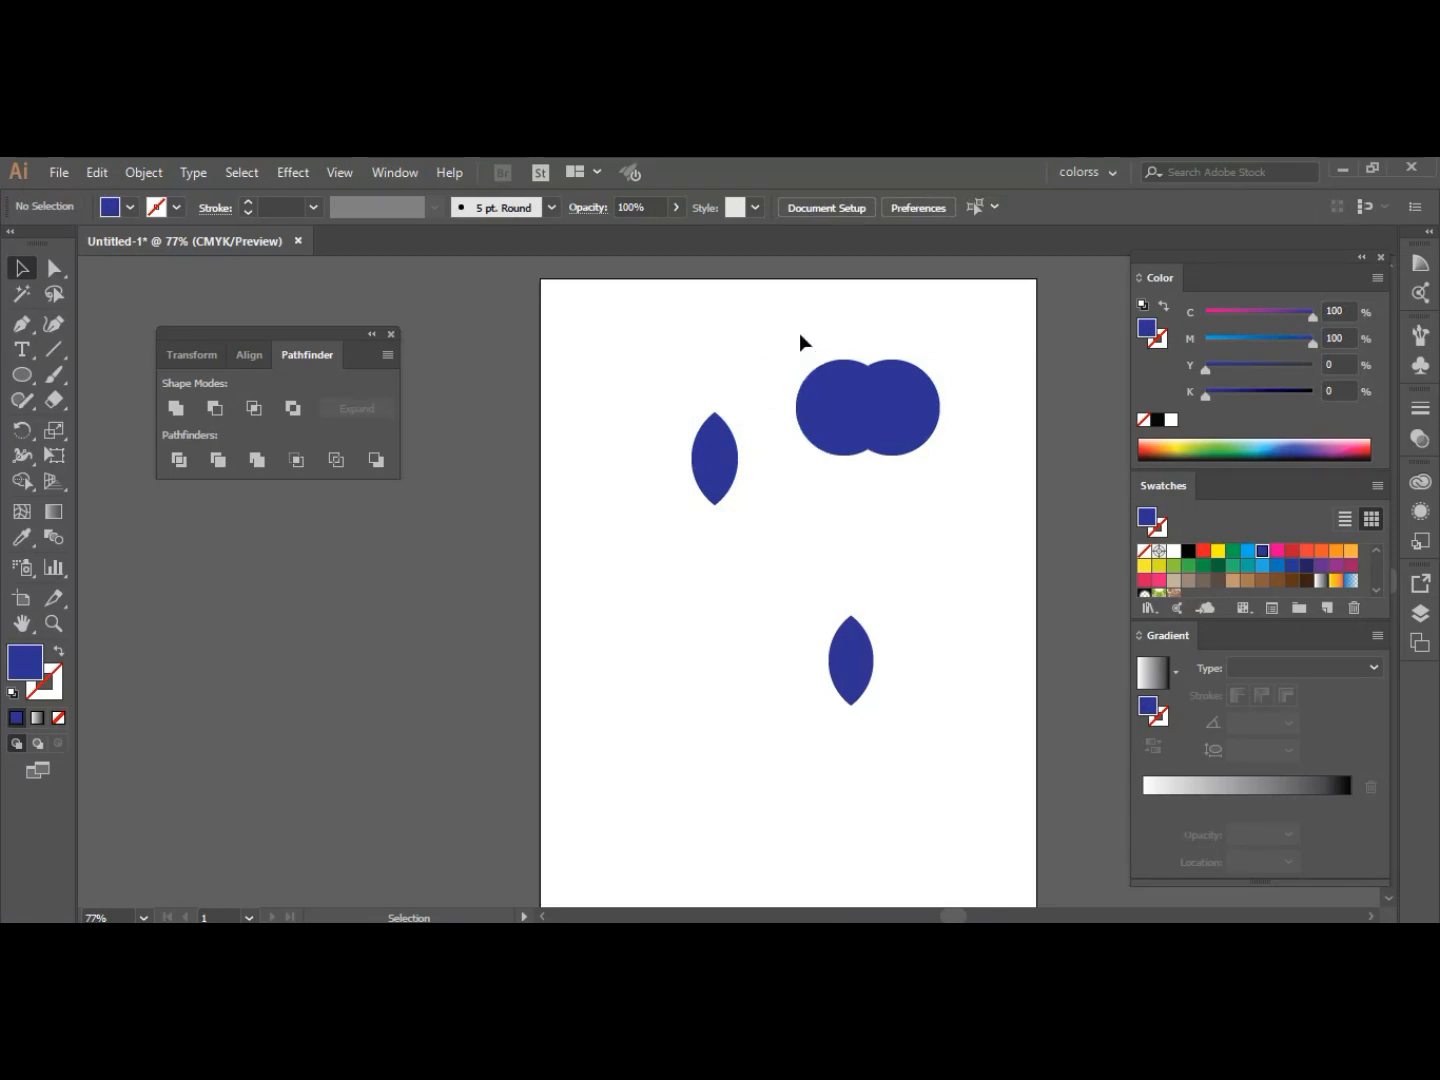
pyautogui.moveTo(800, 334); pyautogui.dragTo(938, 452)
pyautogui.keyDown('shift'); pyautogui.click(734, 424); pyautogui.keyUp('shift')
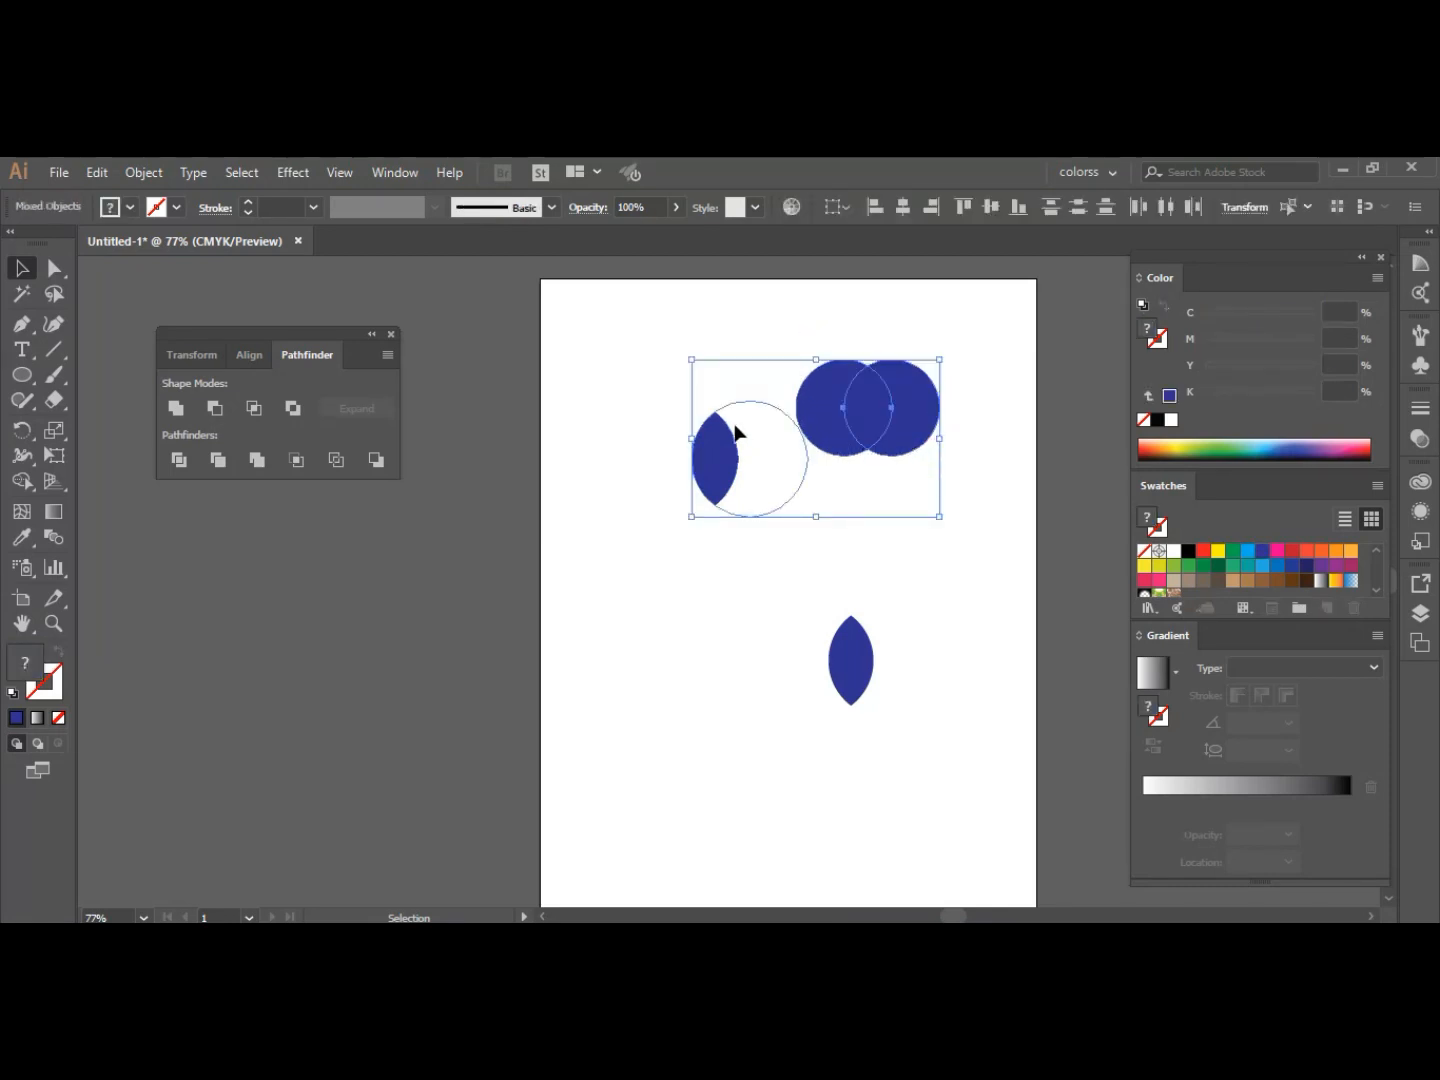
pyautogui.click(733, 319)
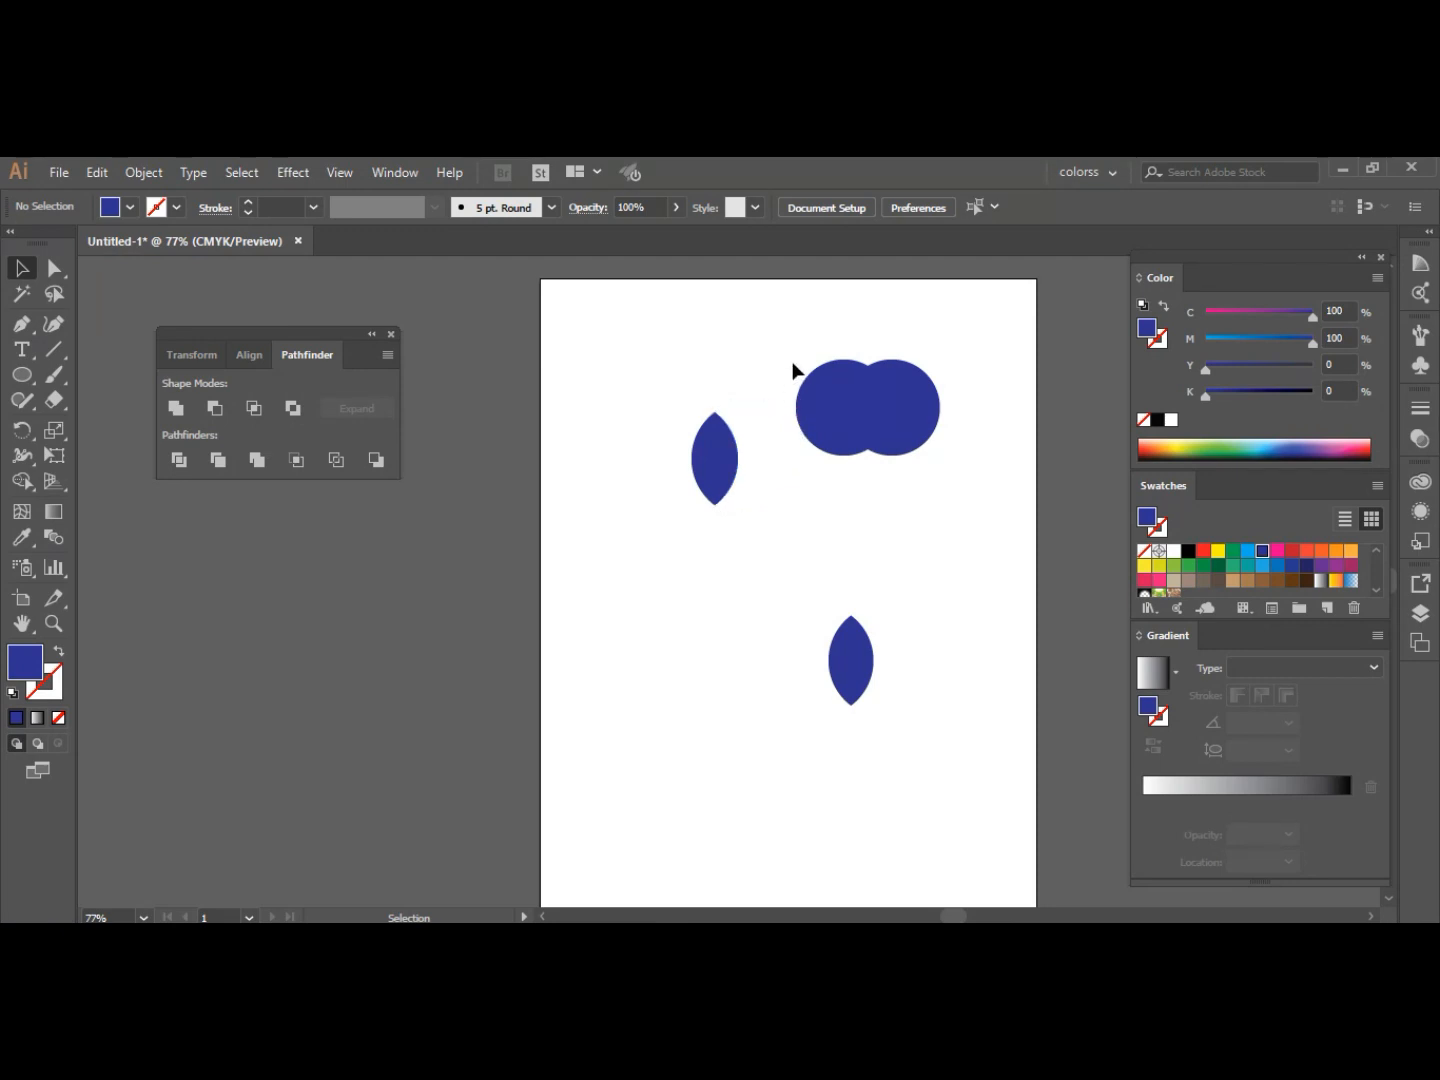
# - Intersect the two overlapping circles at the upper right of the artboard, leaving the first lens shape out of the selection
pyautogui.click(815, 358)
pyautogui.moveTo(877, 398); pyautogui.dragTo(895, 397)
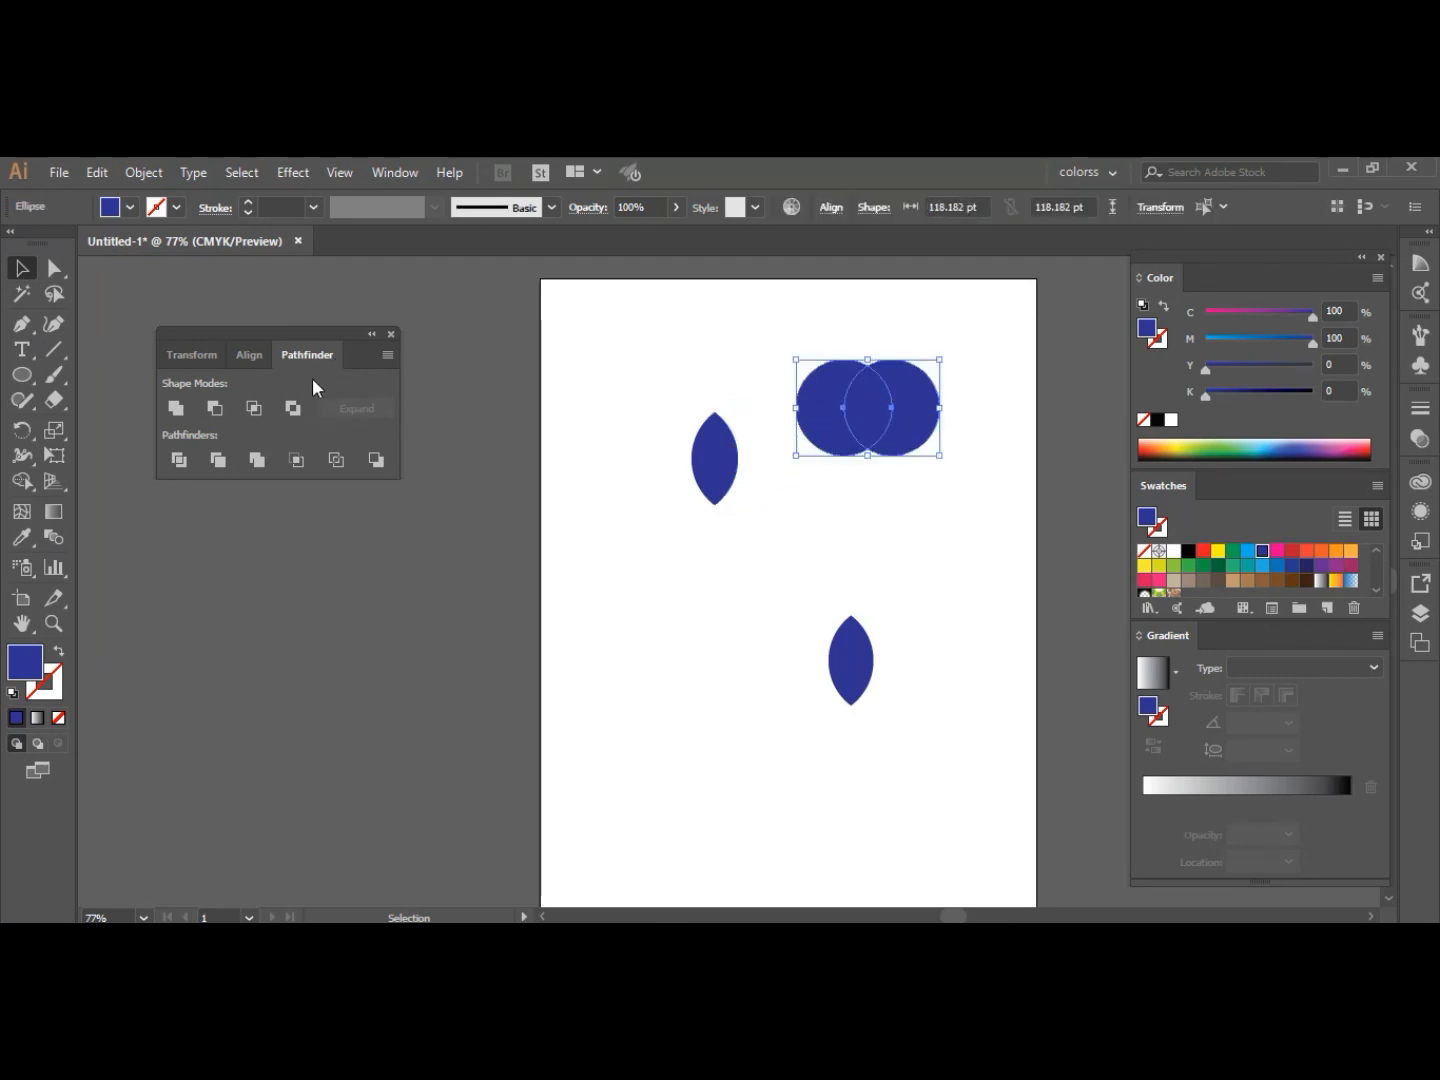
pyautogui.click(257, 406)
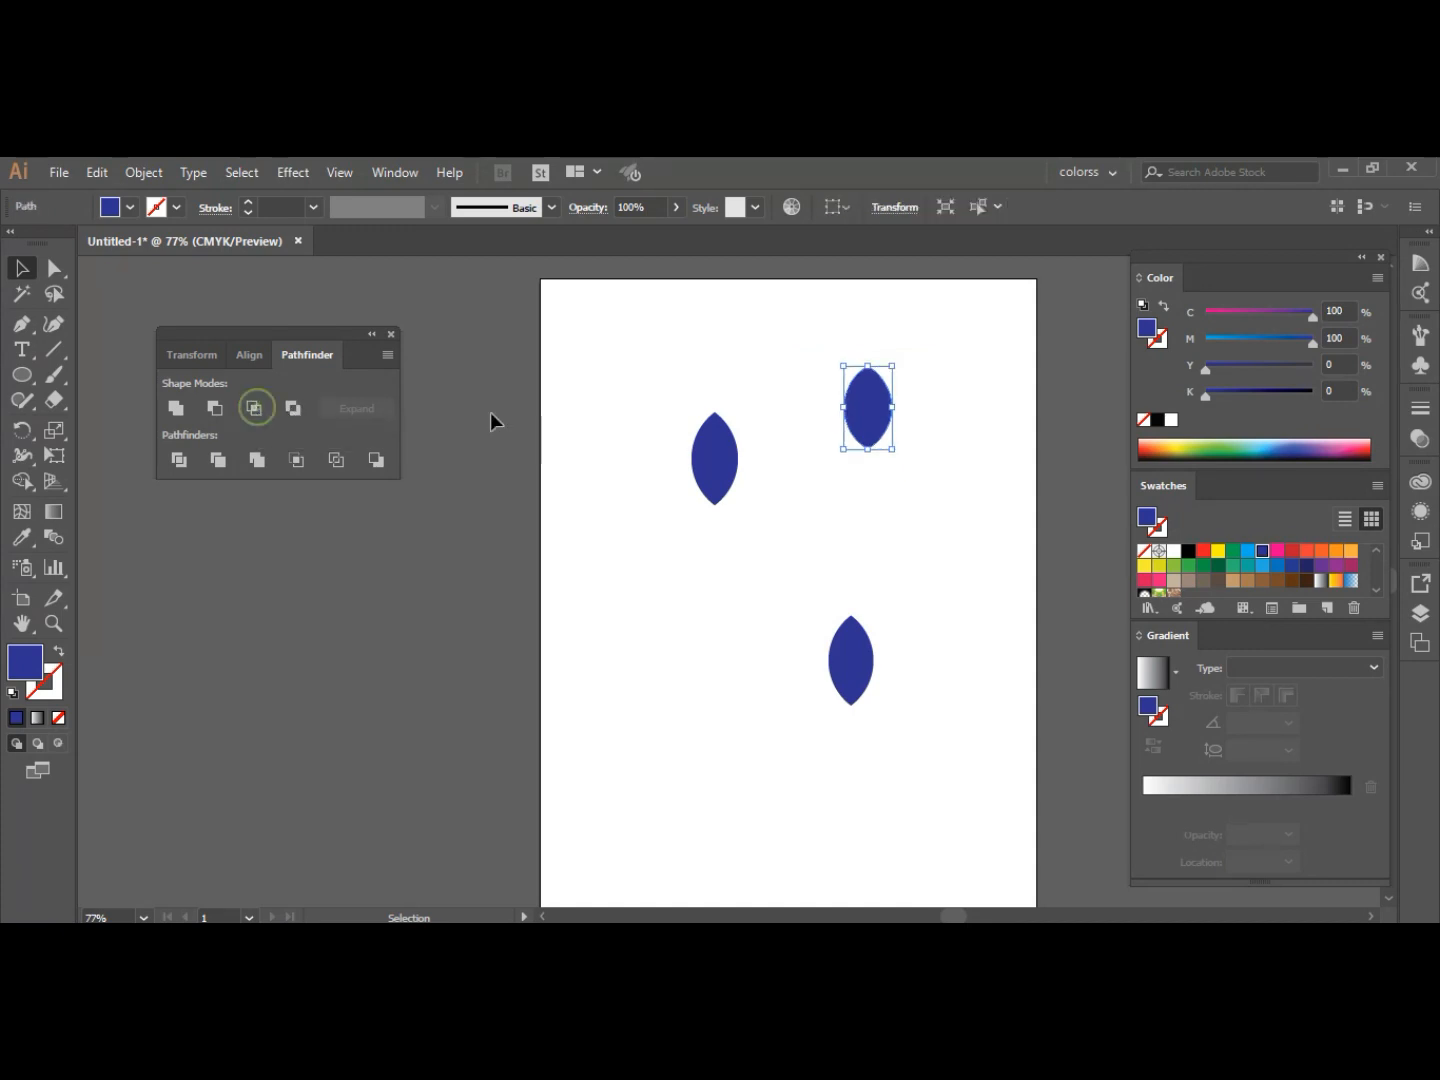
pyautogui.rightClick(871, 398)
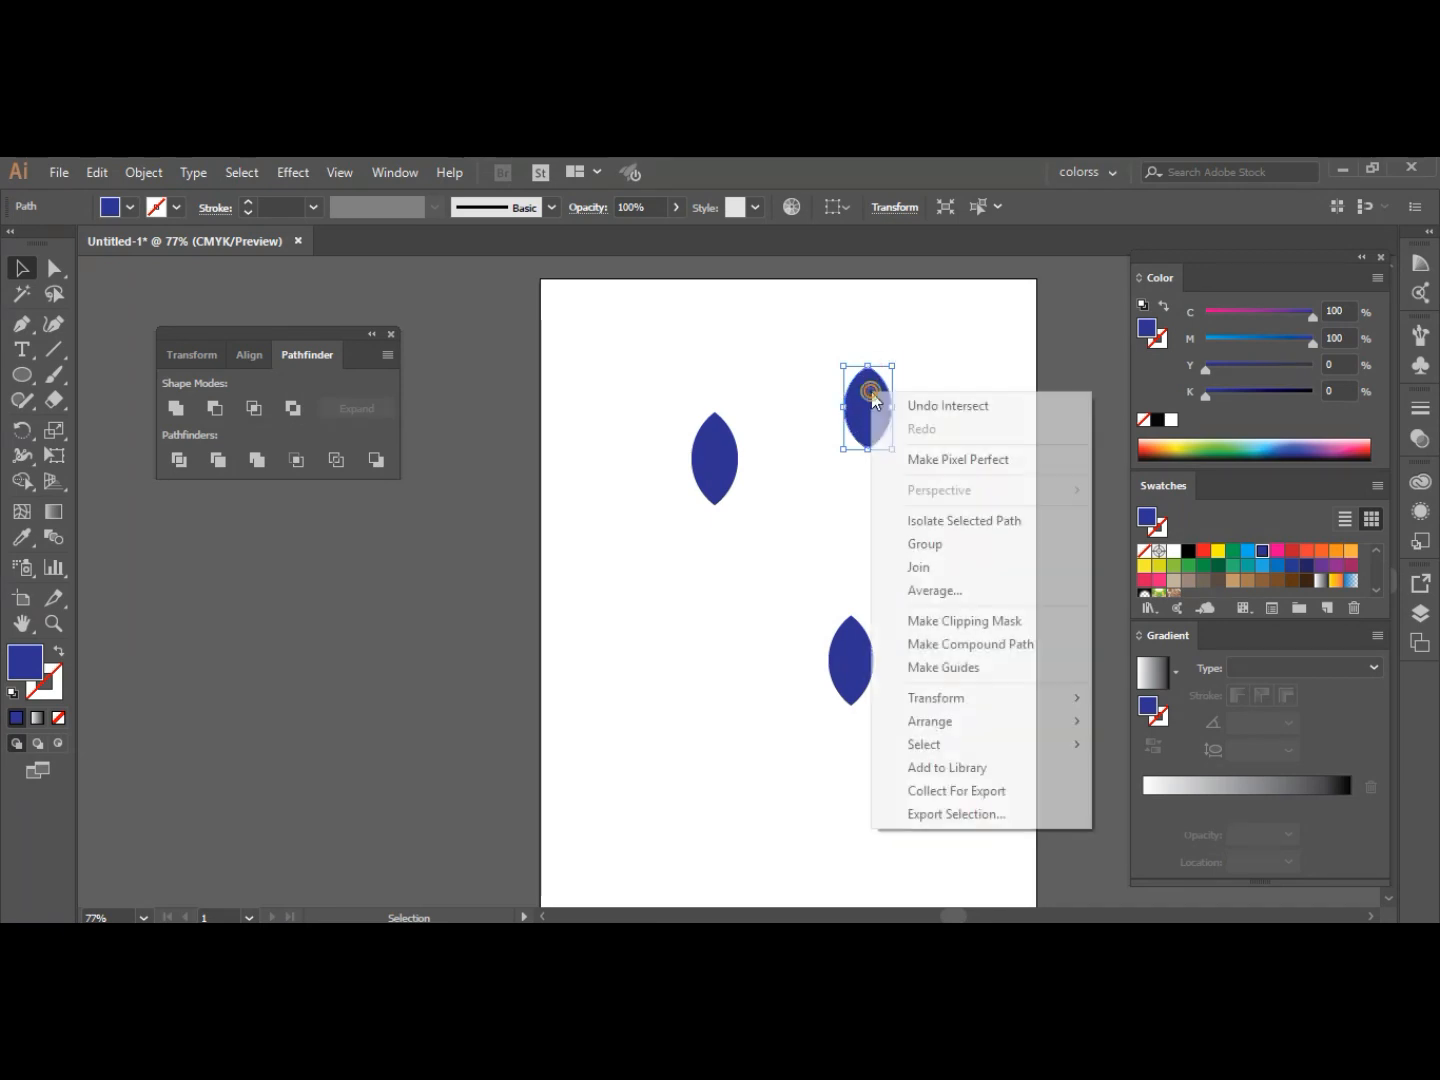
pyautogui.click(799, 362)
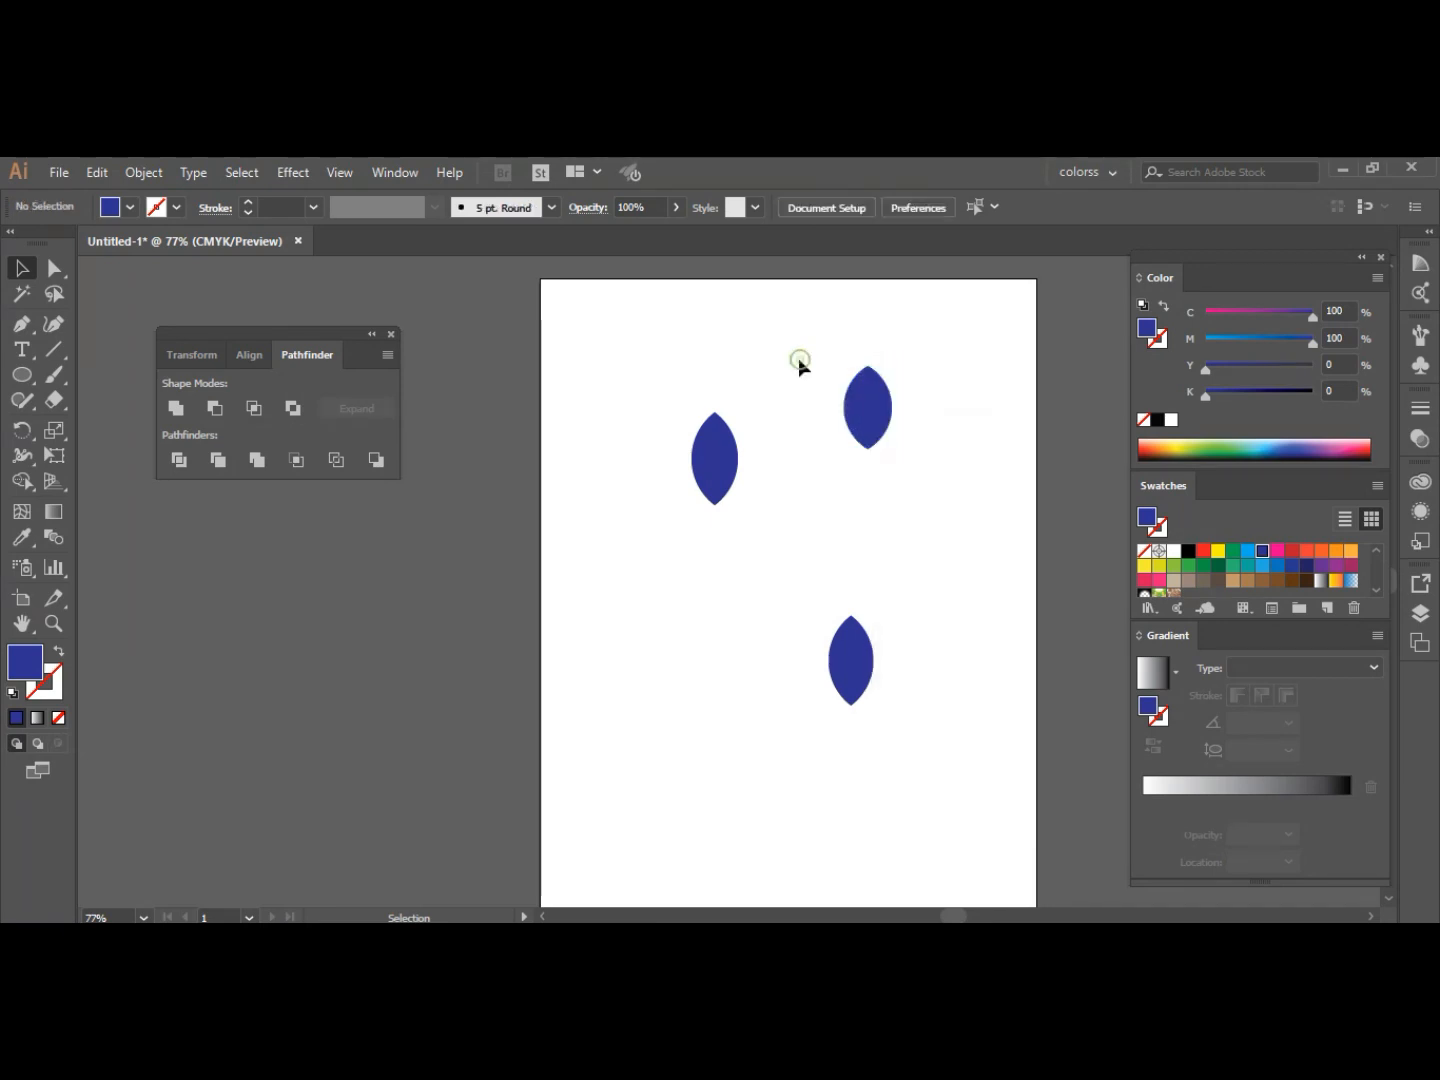
pyautogui.click(868, 425)
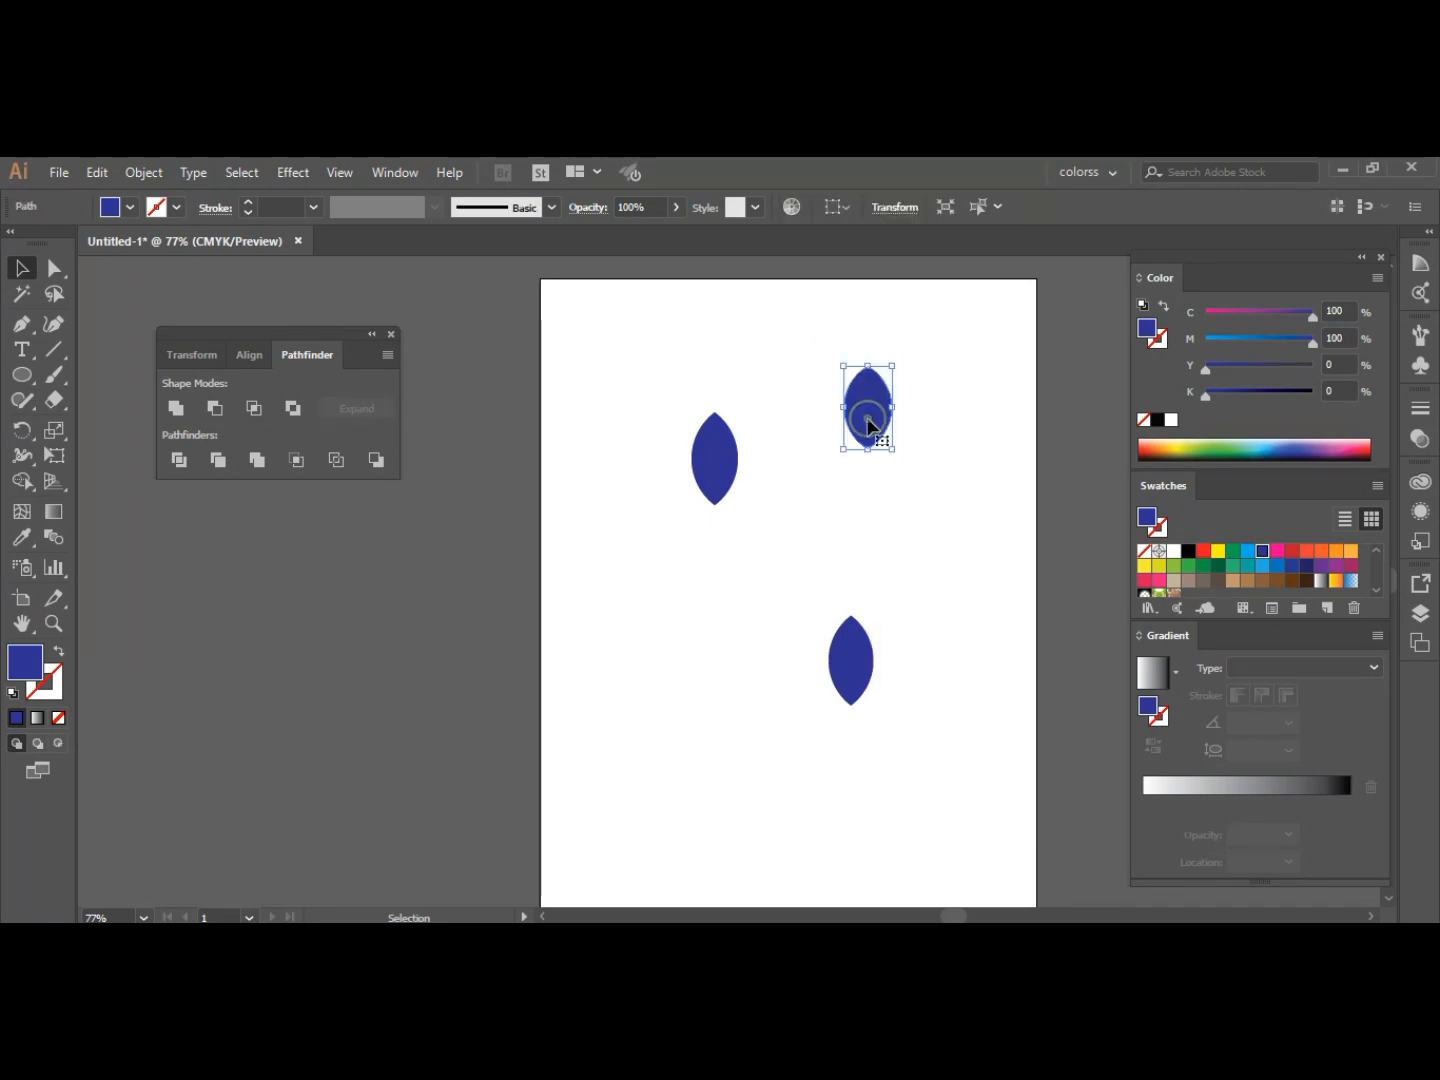
# - Delete all three lens shapes from the artboard
pyautogui.click(707, 453)
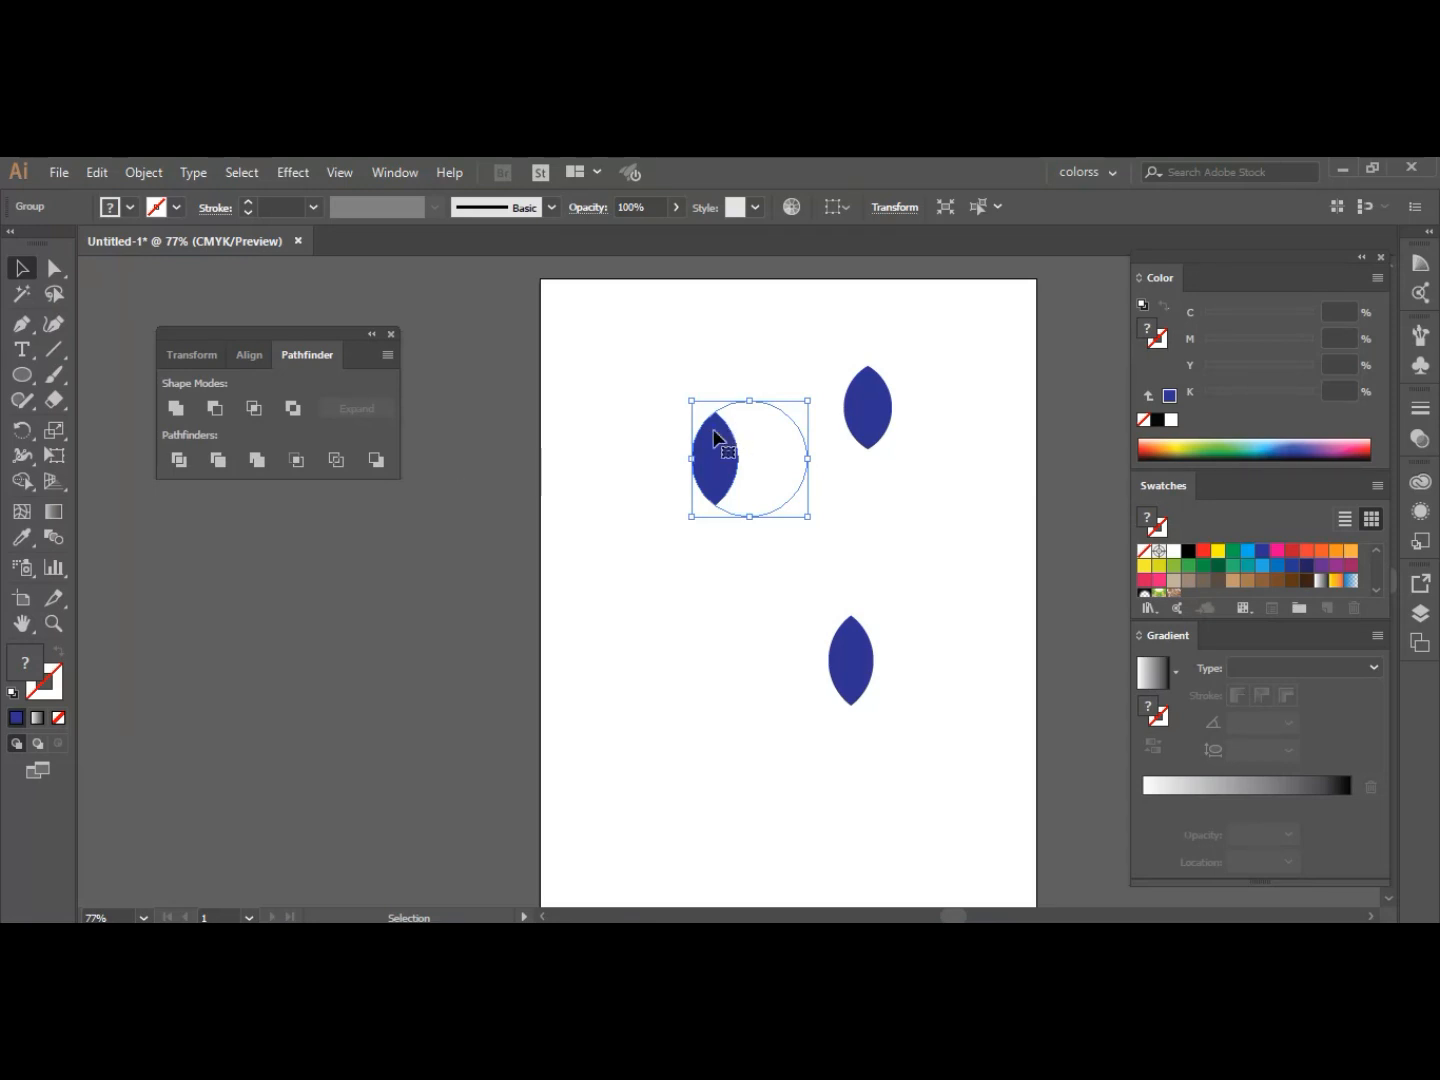
pyautogui.press('Delete')
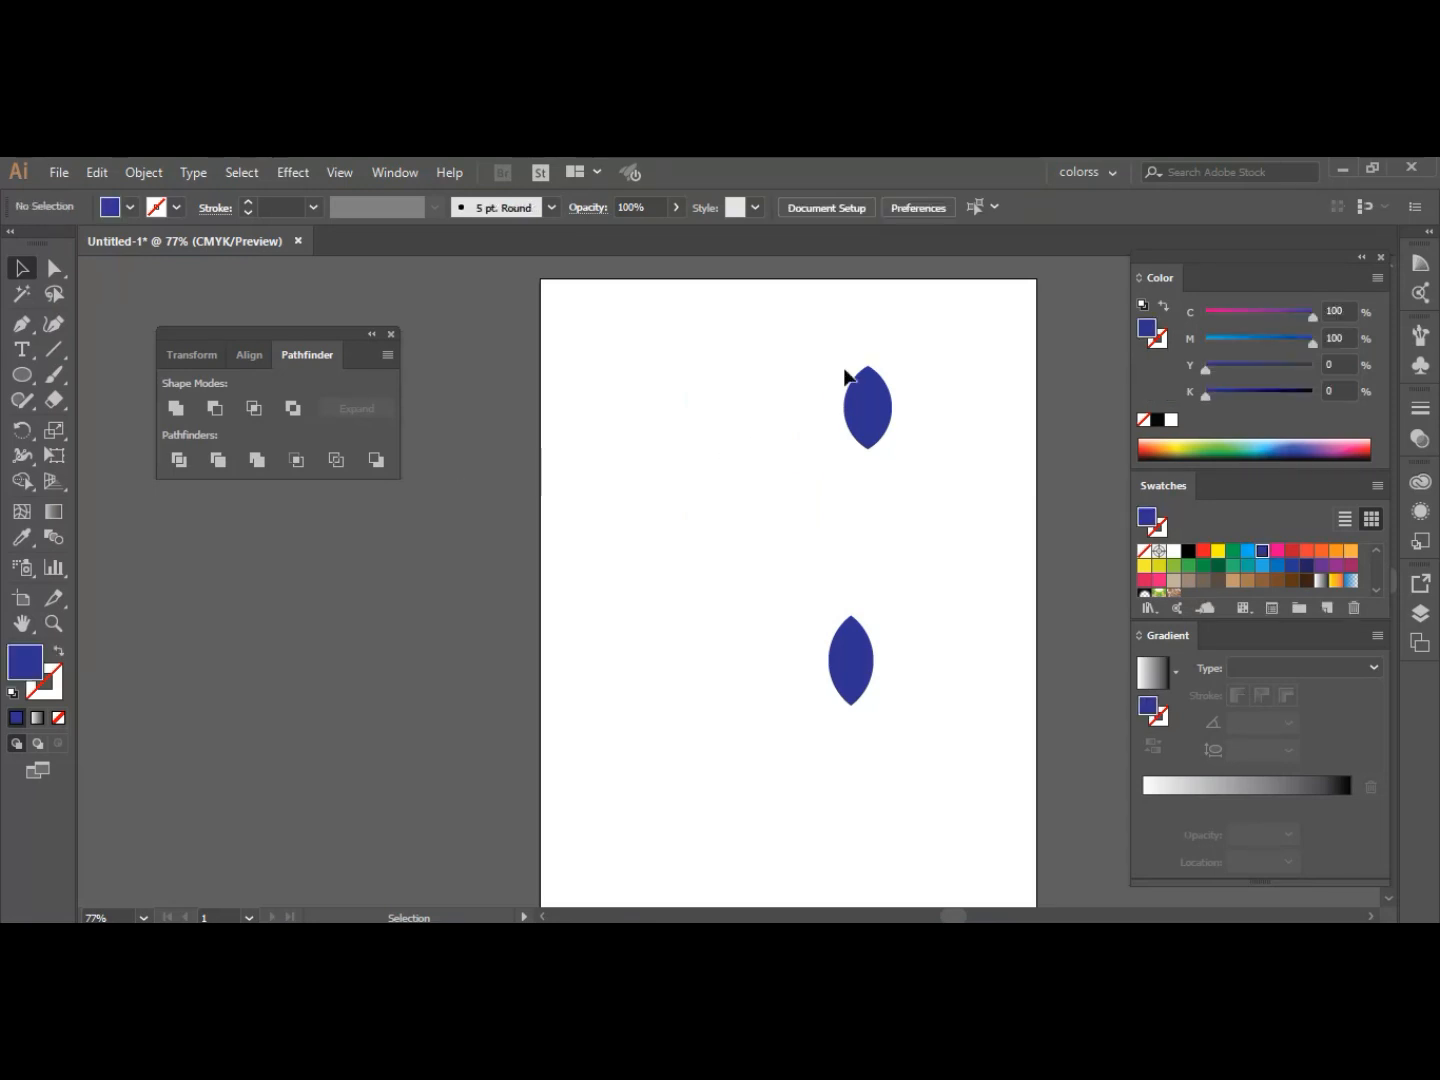
pyautogui.click(872, 414)
pyautogui.press('Delete')
pyautogui.click(850, 662)
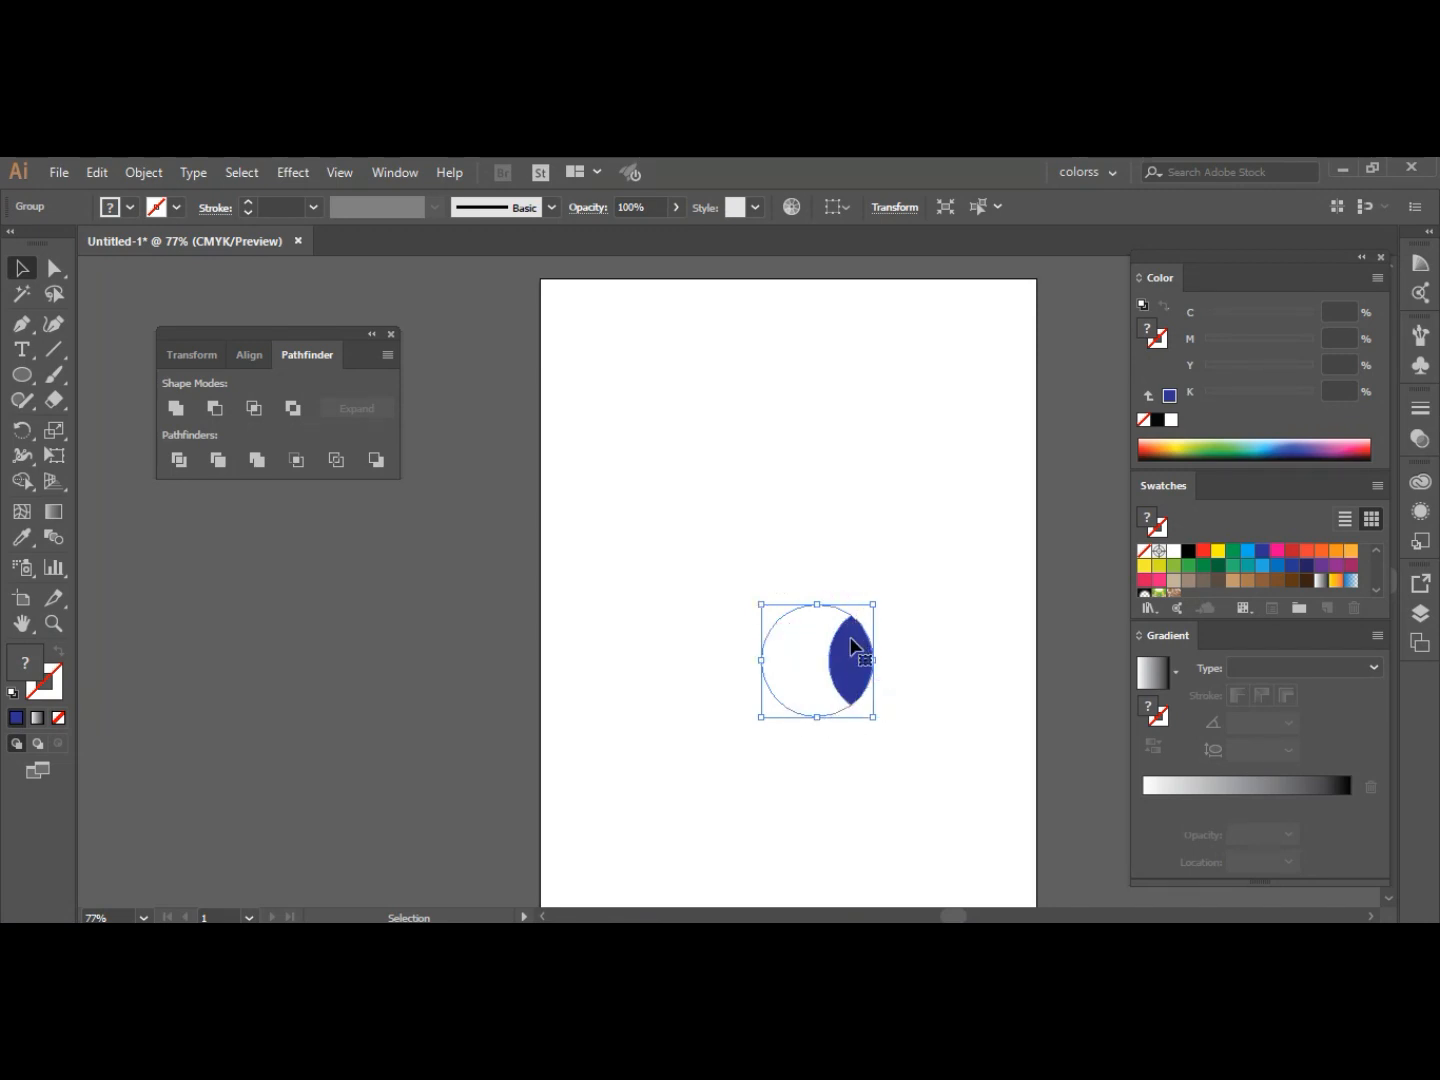
pyautogui.press('Delete')
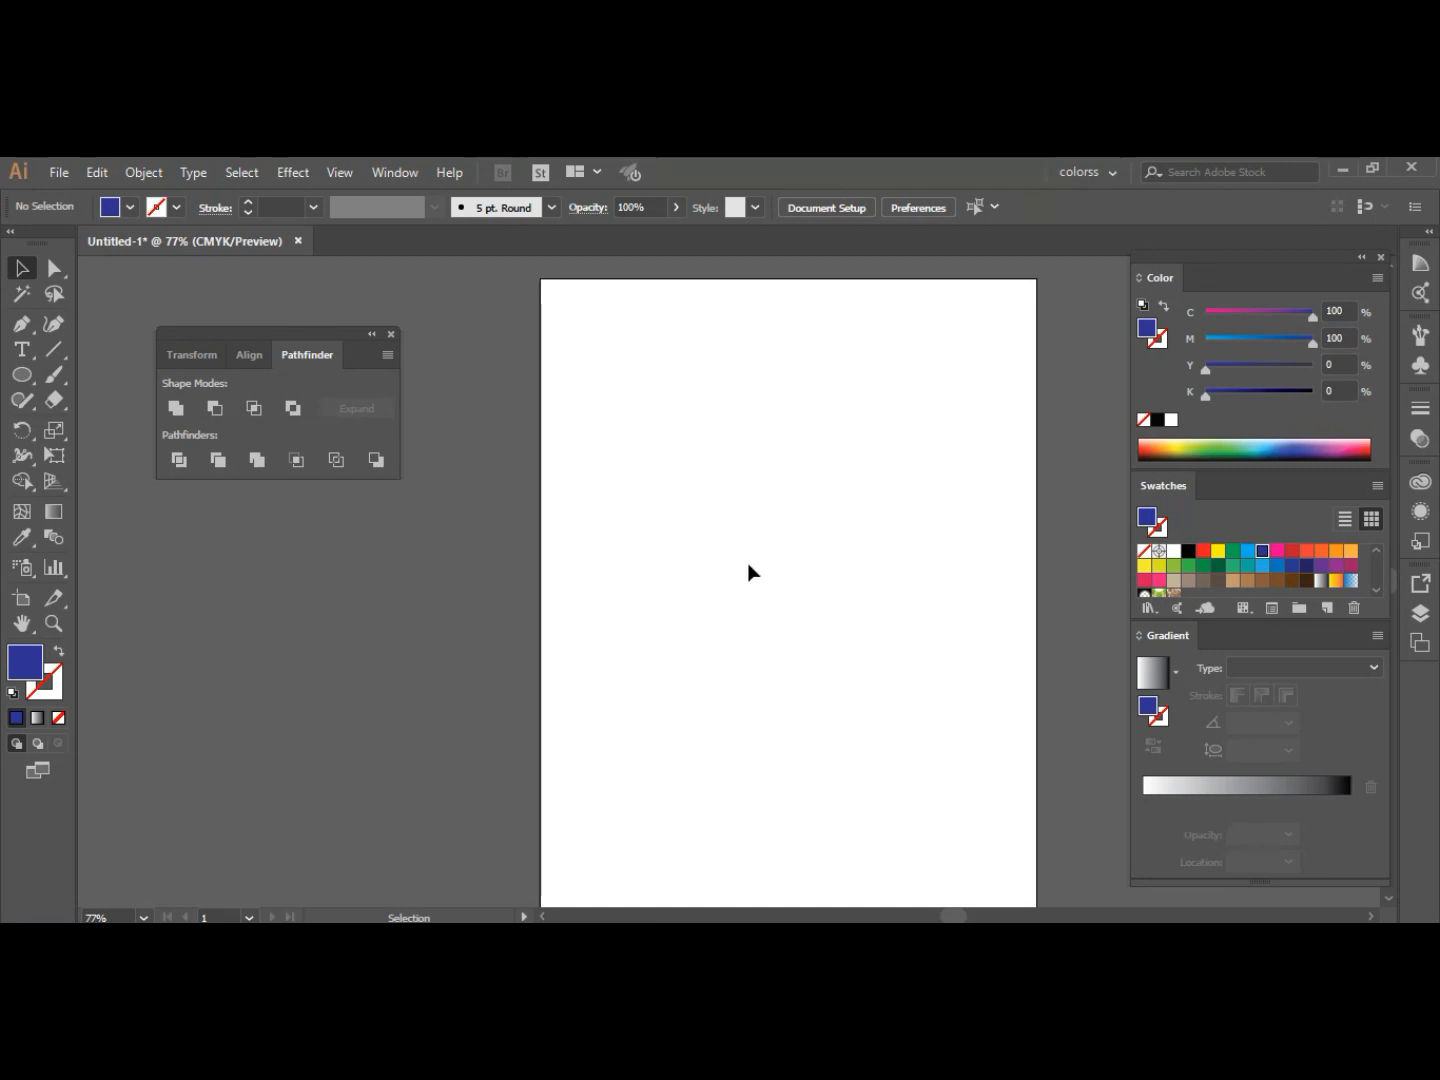
# - Draw a blue circle about 147 pt in diameter at the left of the empty artboard
pyautogui.click(21, 375)
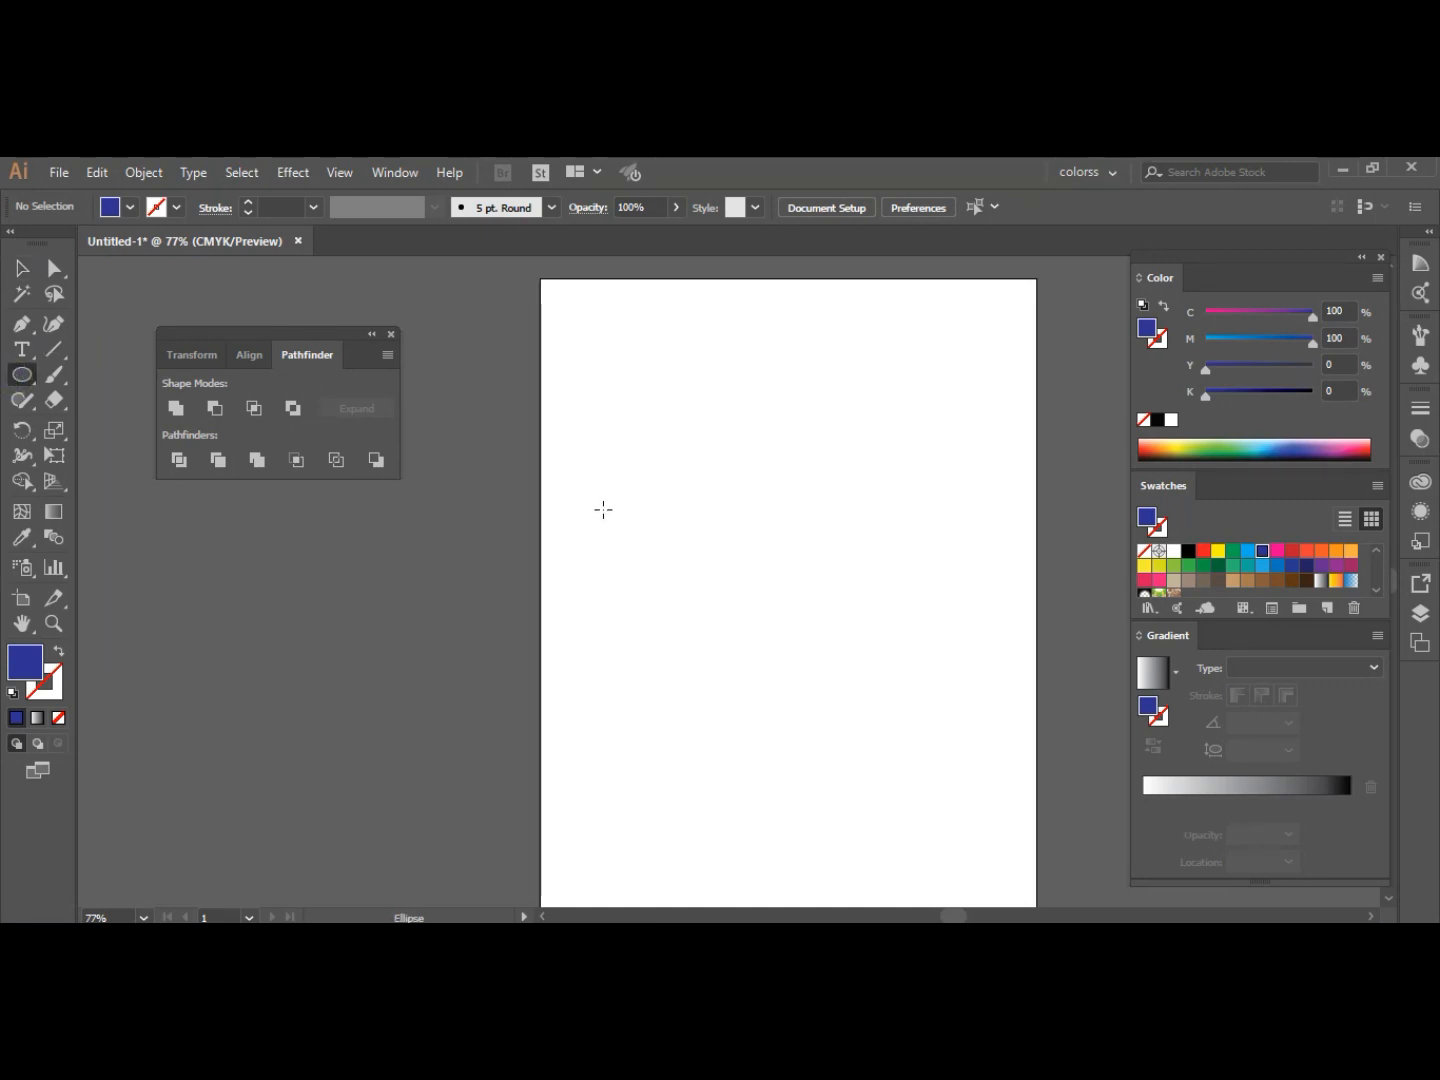
pyautogui.moveTo(603, 510); pyautogui.dragTo(725, 629)
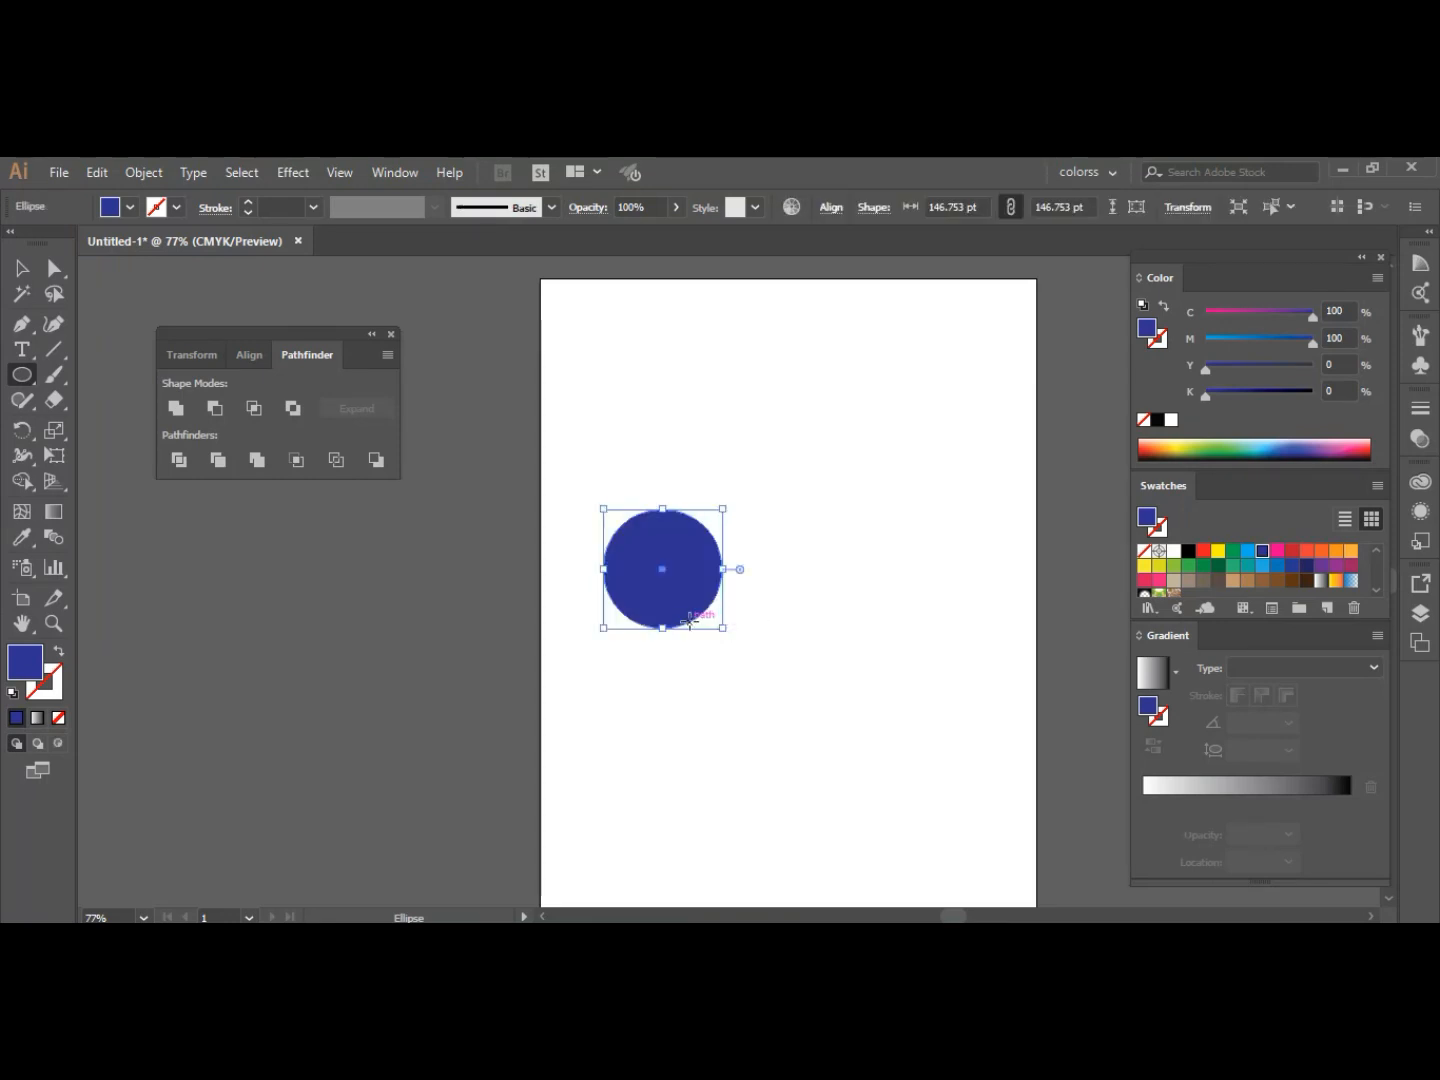
pyautogui.click(24, 268)
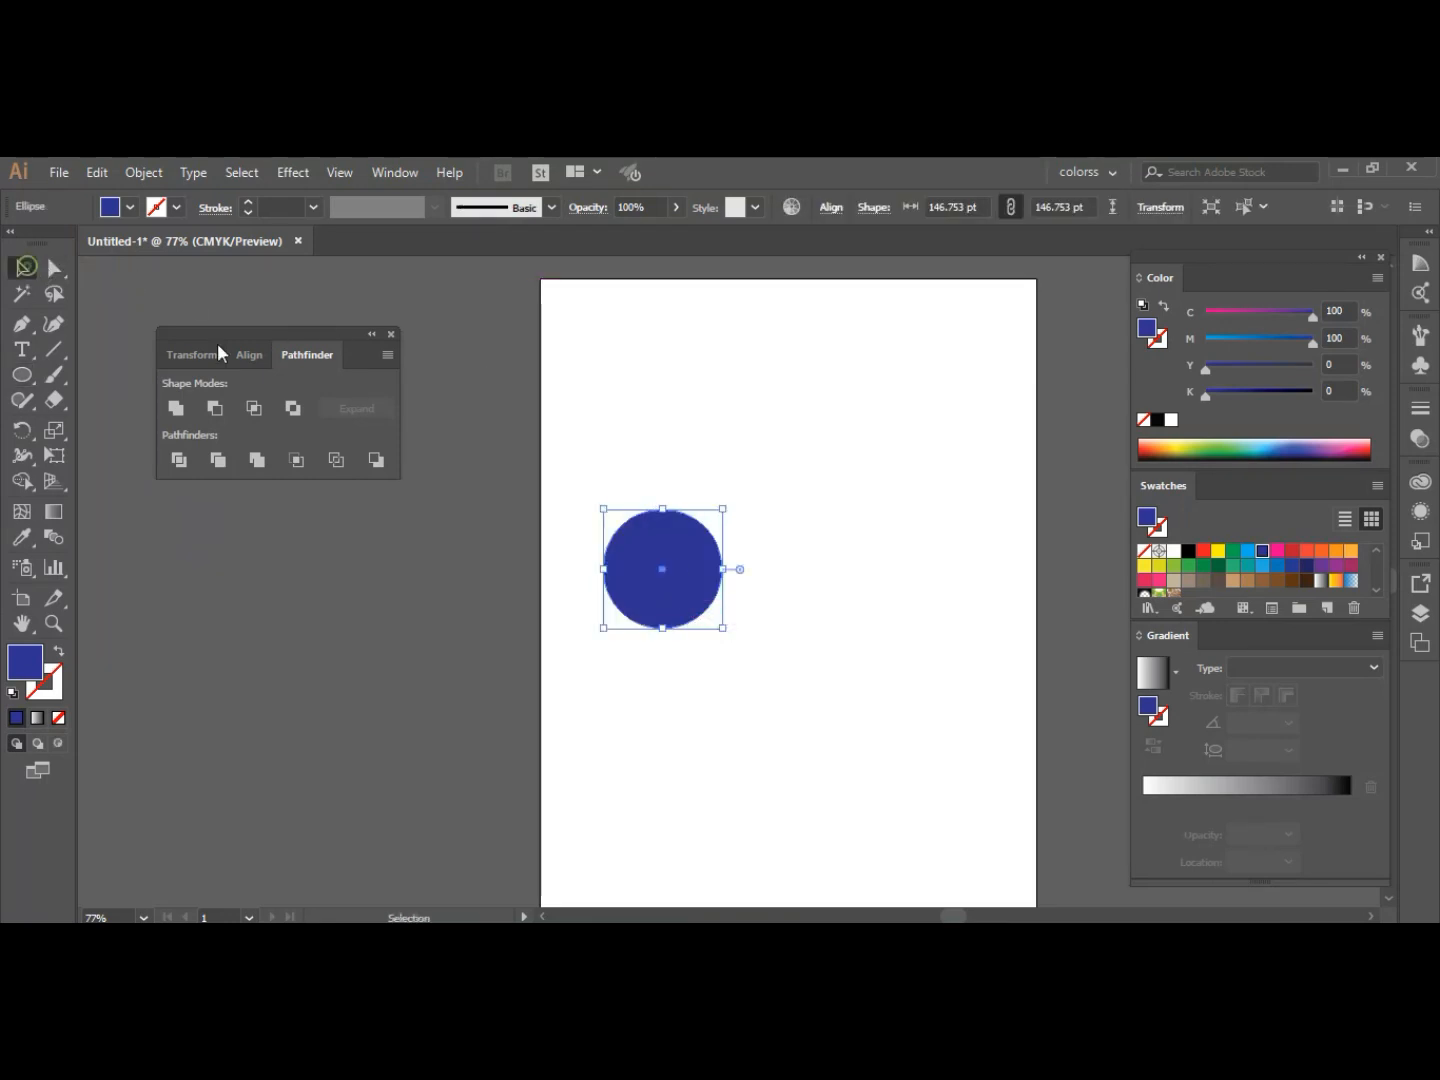
# - Duplicate the blue circle rightwards with an overlap and apply the Outline pathfinder to both circles
pyautogui.moveTo(679, 570); pyautogui.dragTo(751, 585)
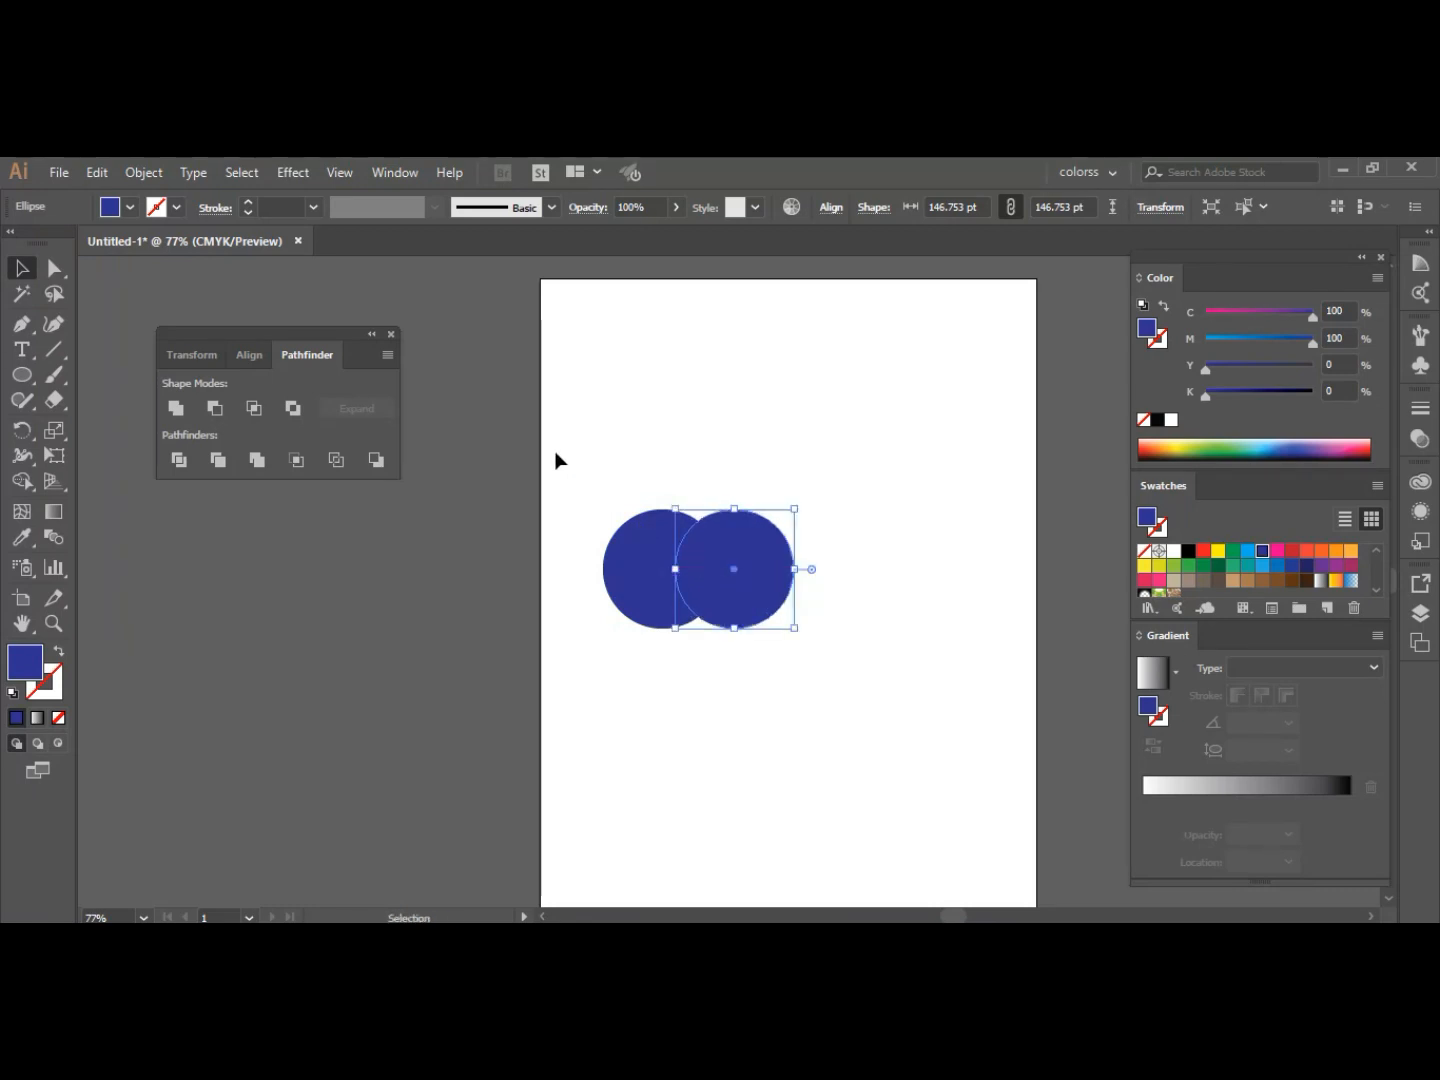
pyautogui.moveTo(604, 477); pyautogui.dragTo(810, 665)
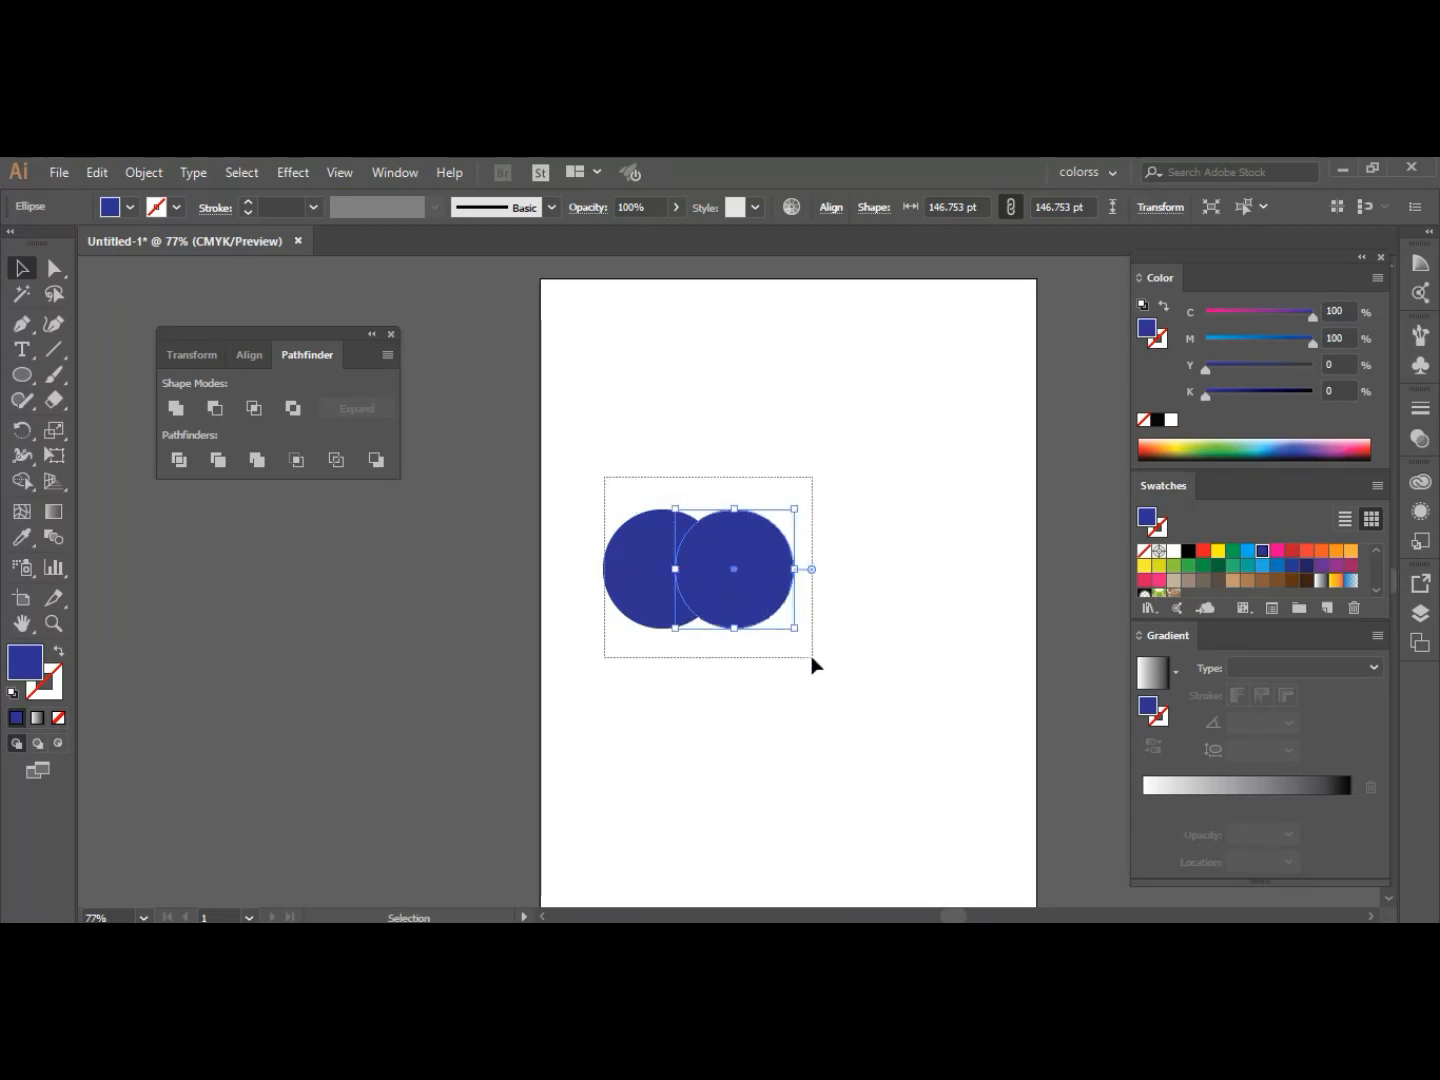
pyautogui.click(336, 463)
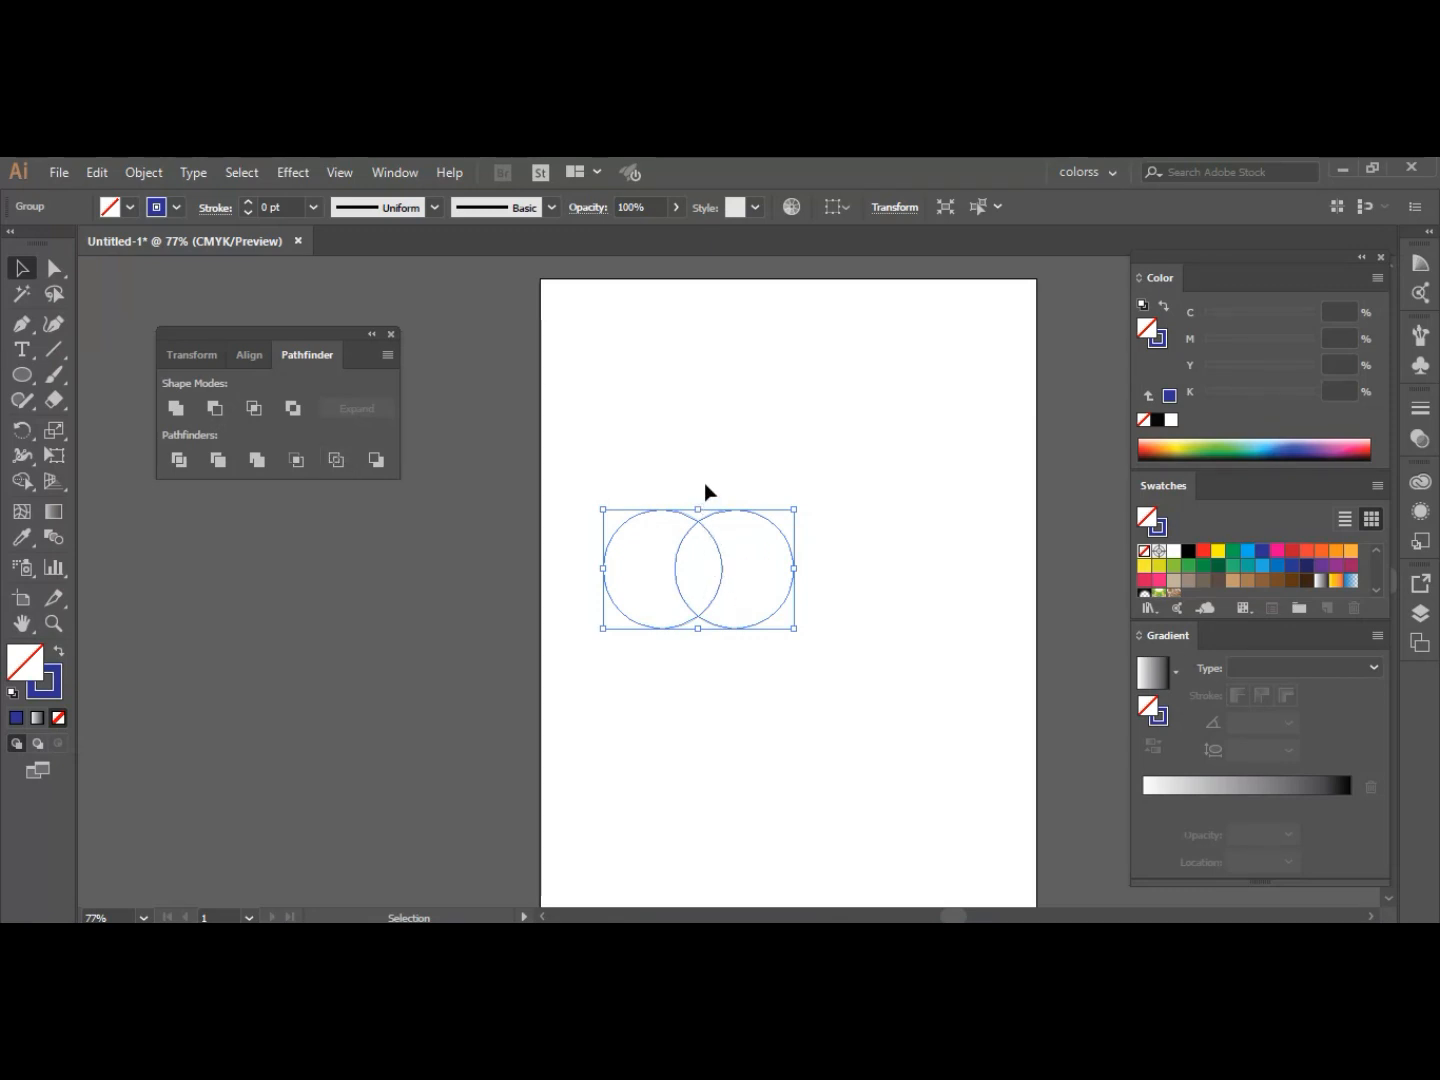
# - Examine the outlined circles' thin path edges and anchor points closely at up to 1600% magnification
pyautogui.click(59, 628)
pyautogui.click(682, 684)
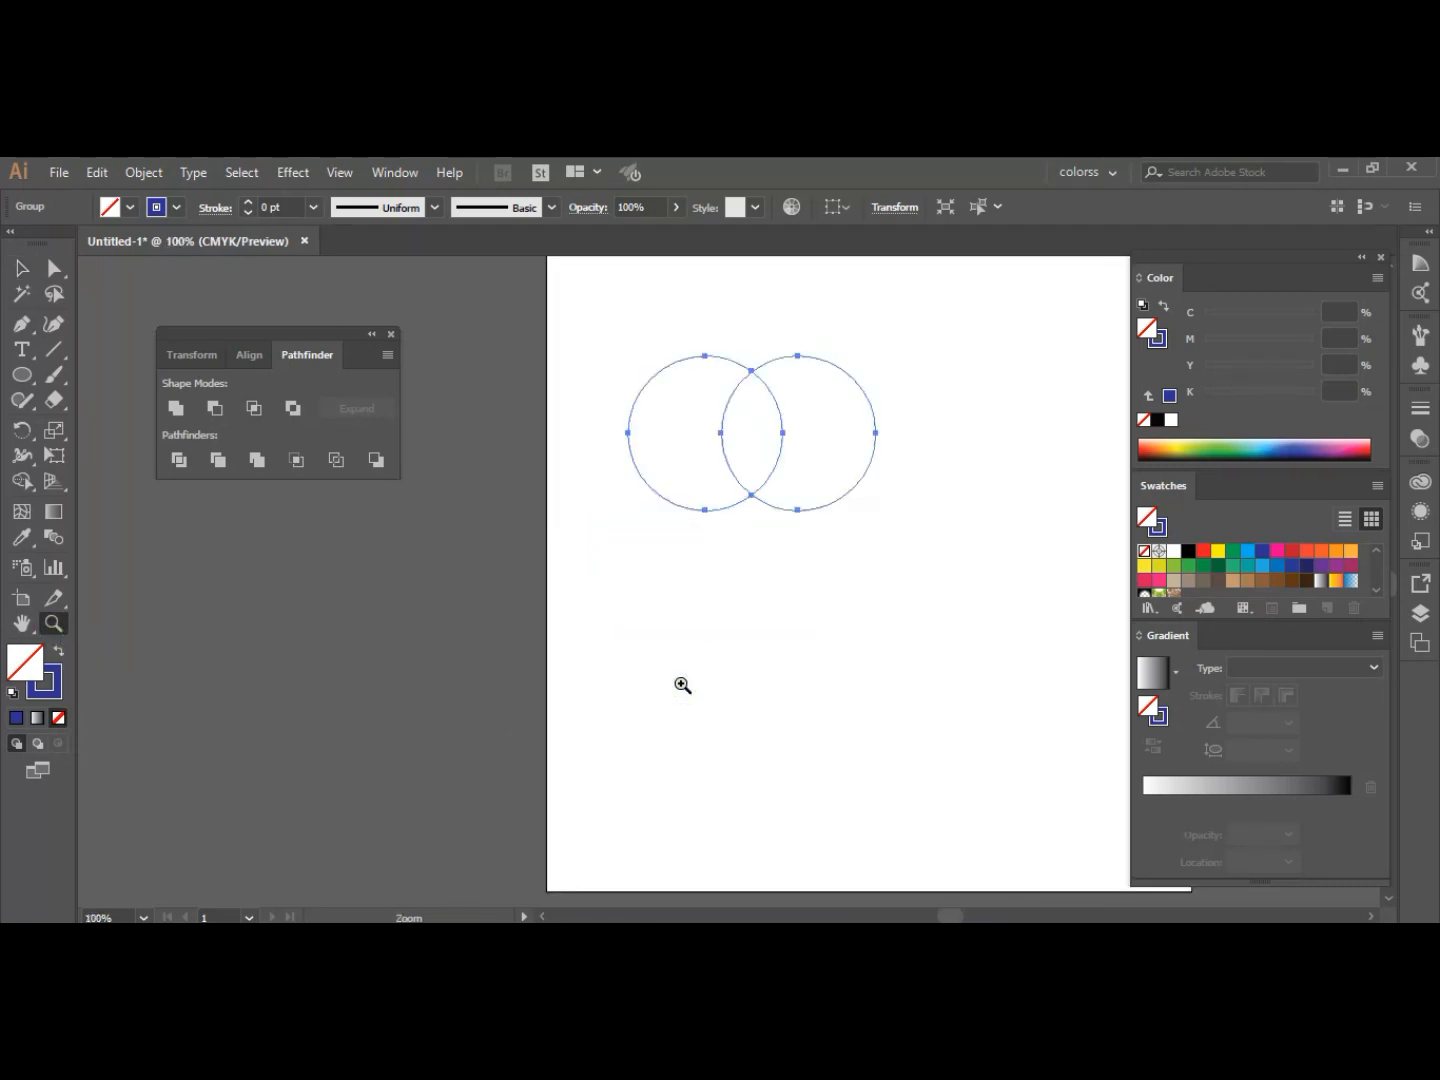
pyautogui.click(682, 684)
pyautogui.click(682, 684)
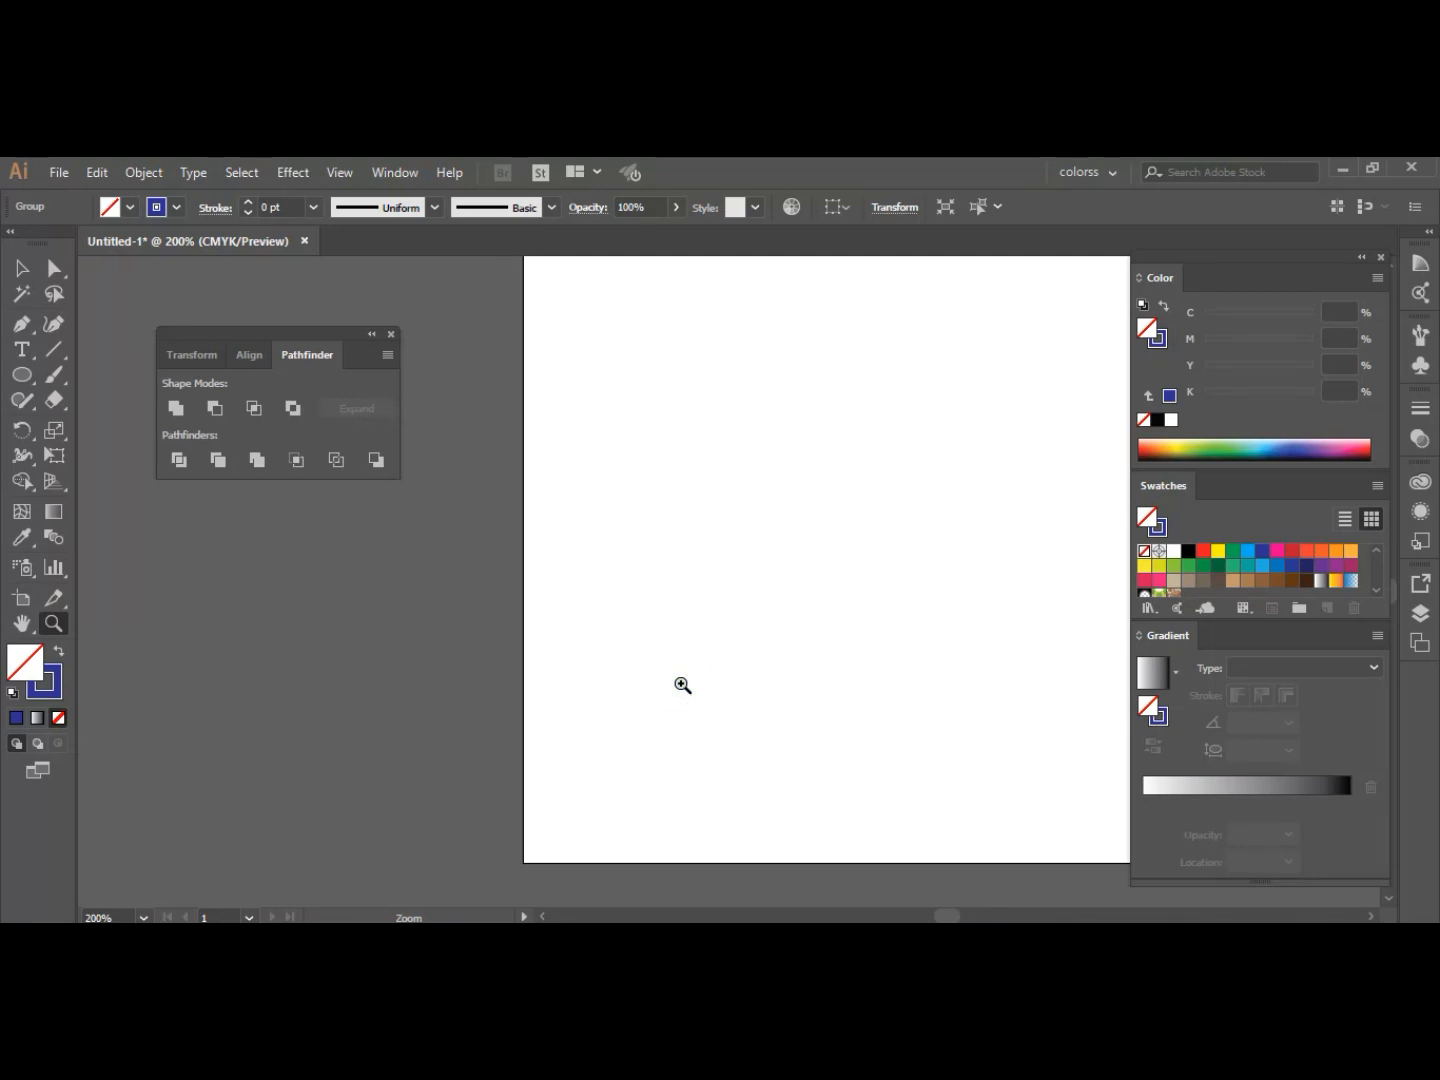
pyautogui.press('space')
pyautogui.moveTo(768, 500); pyautogui.dragTo(705, 800)
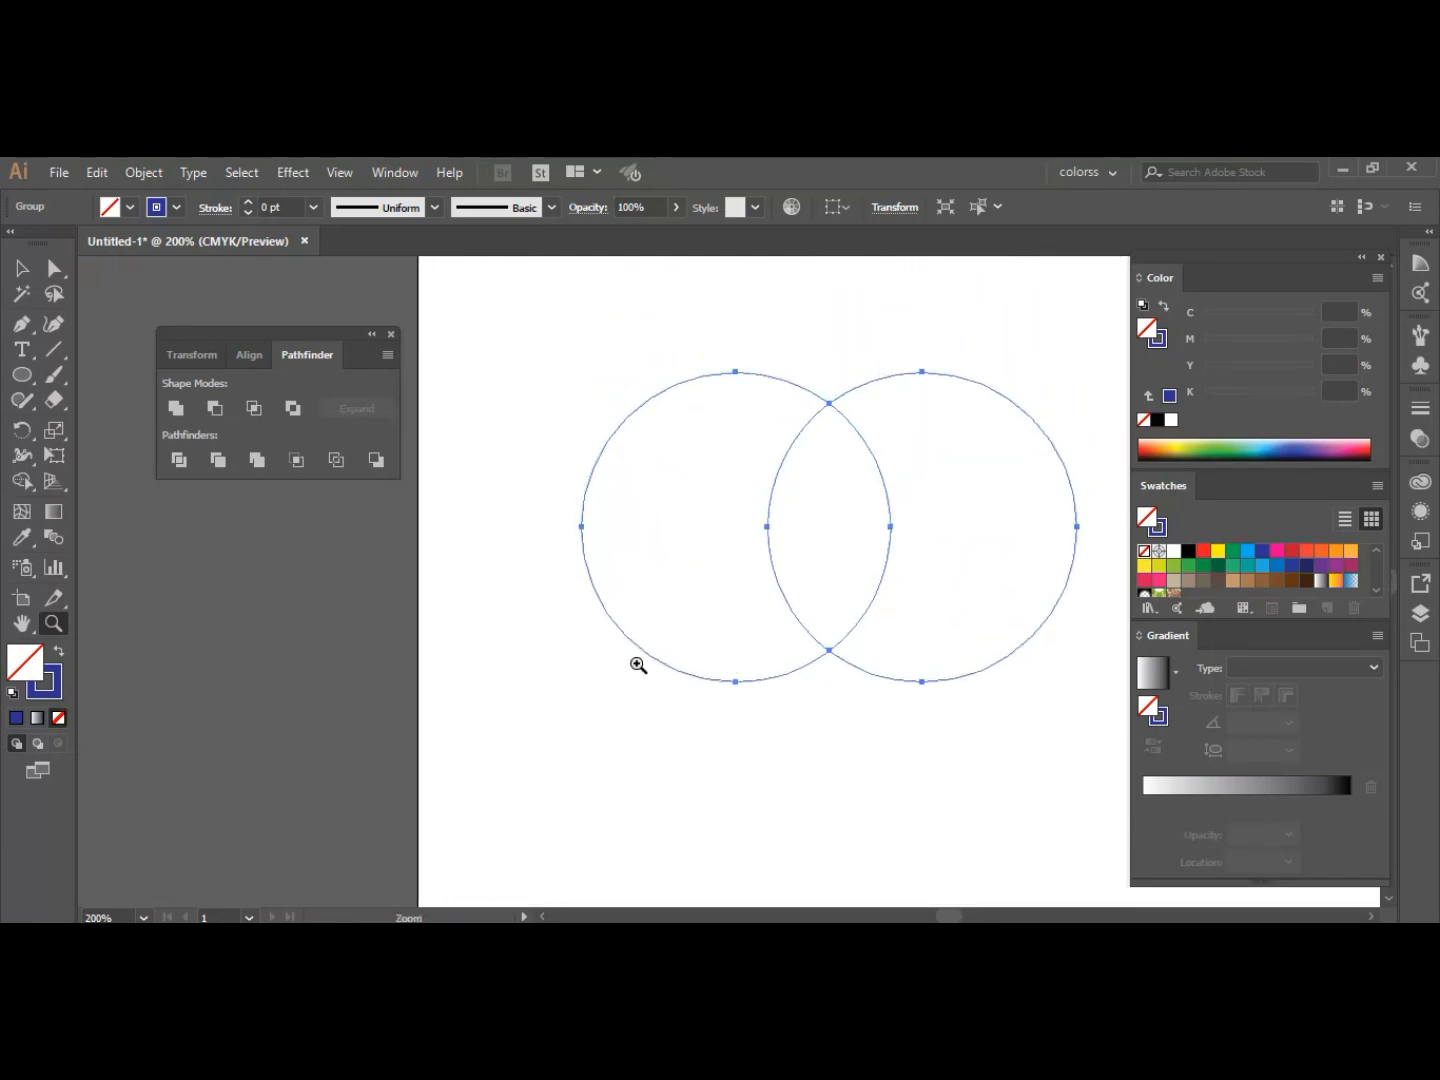
pyautogui.click(579, 633)
pyautogui.click(579, 633)
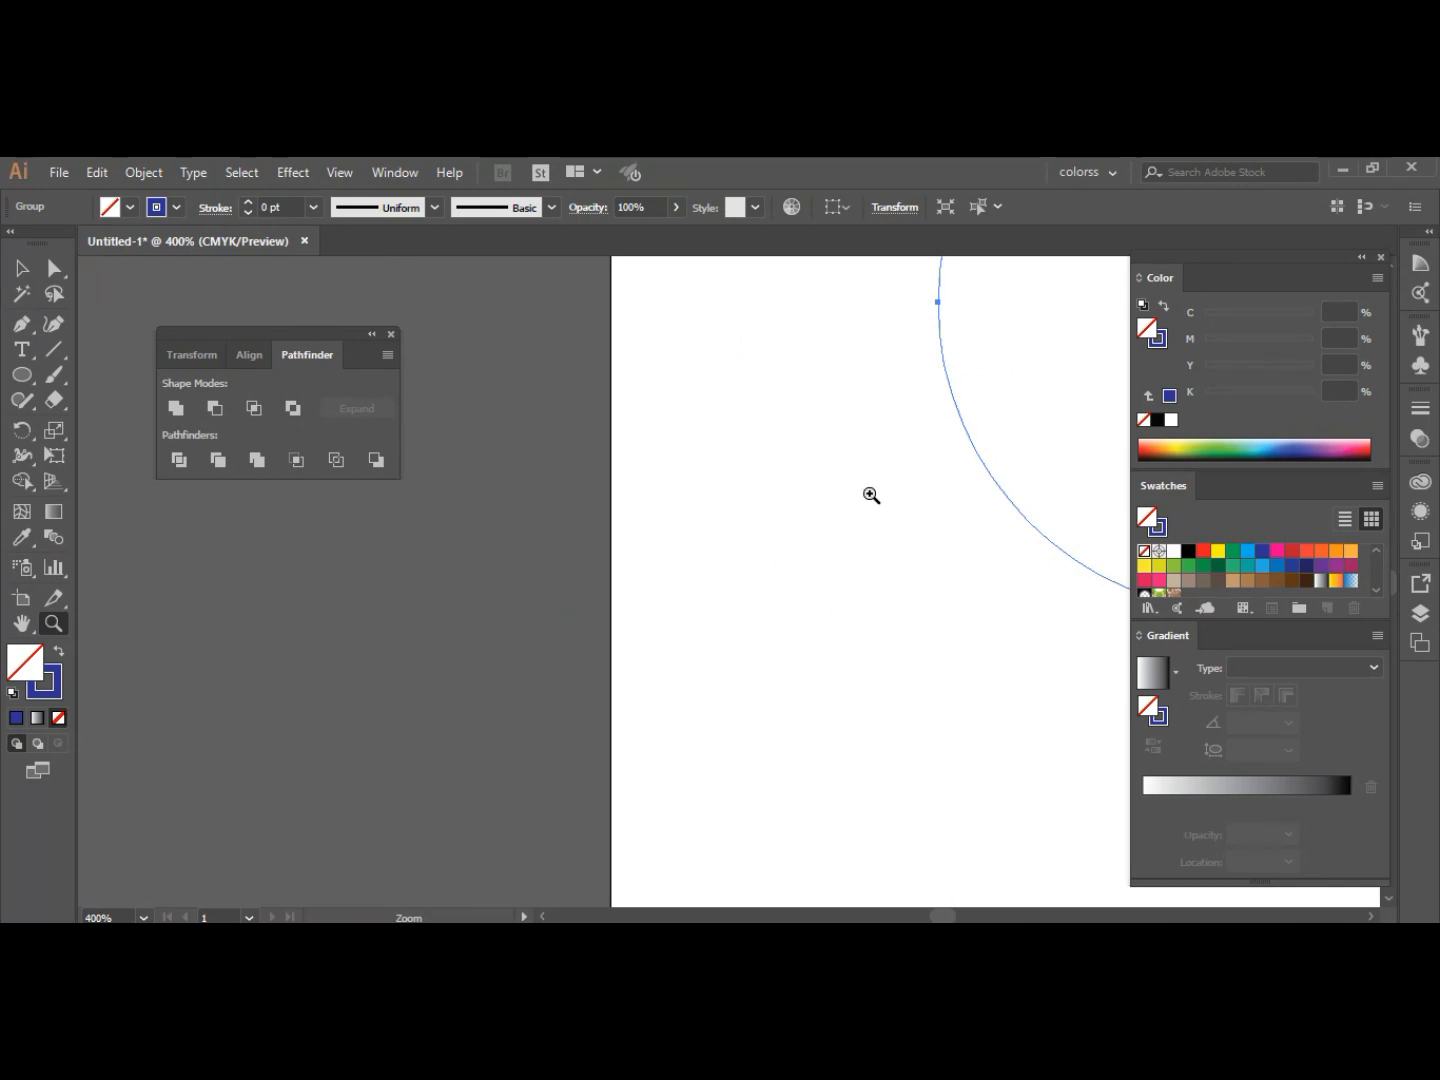
pyautogui.press('space')
pyautogui.moveTo(874, 481); pyautogui.dragTo(514, 820)
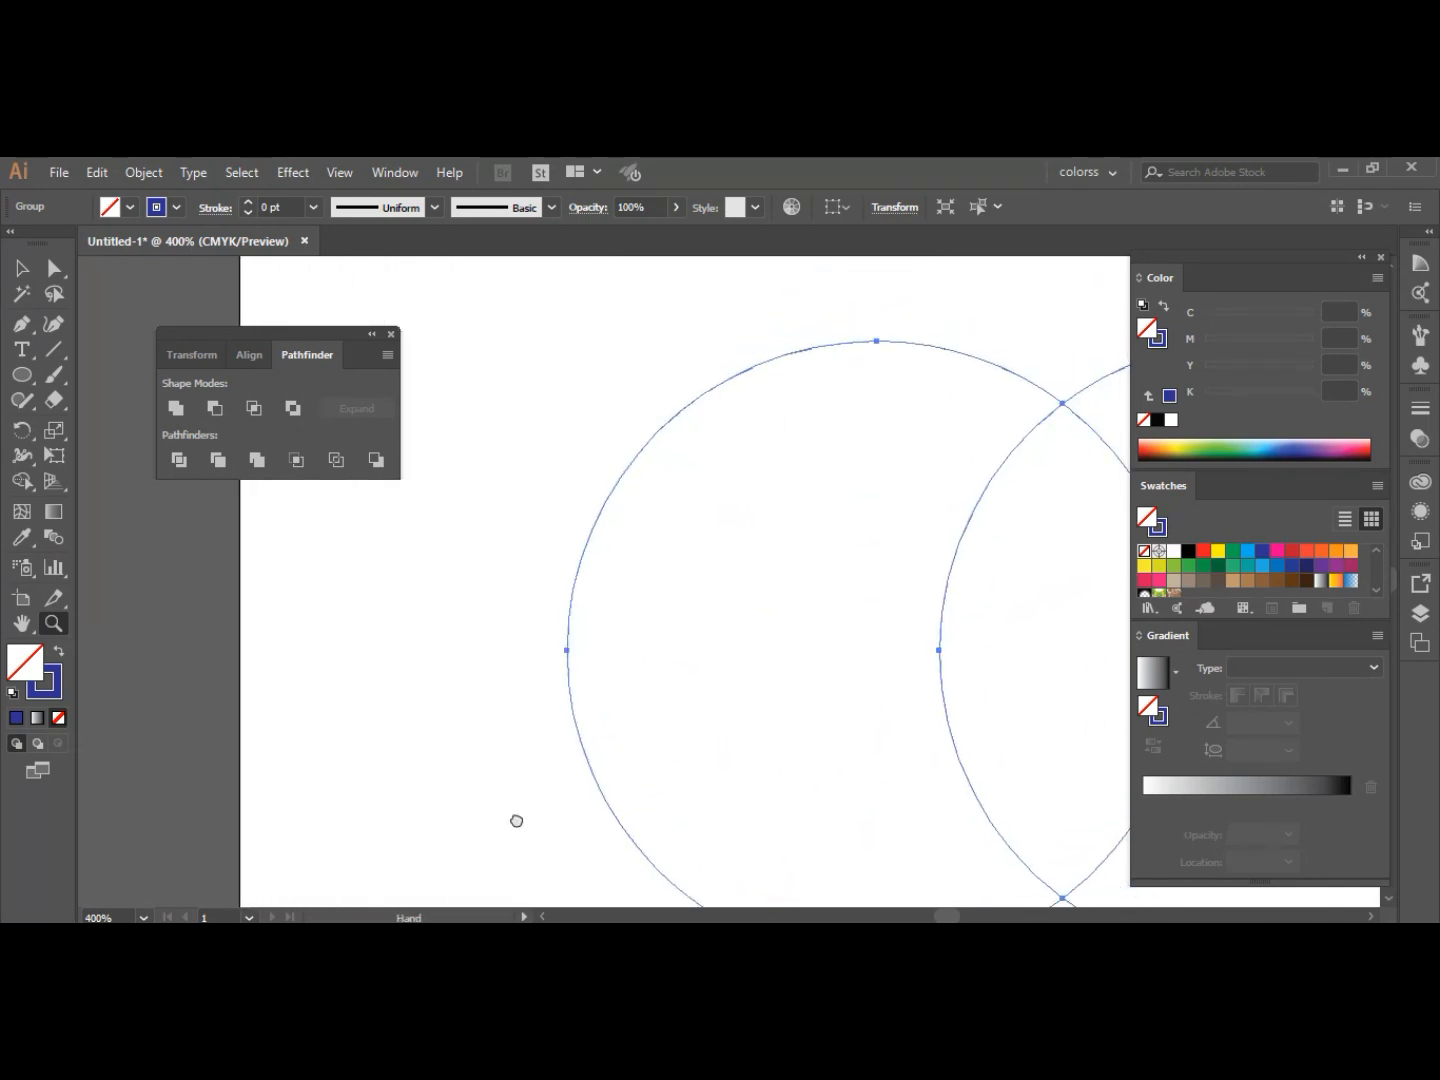
pyautogui.click(510, 657)
pyautogui.click(509, 658)
pyautogui.press('space')
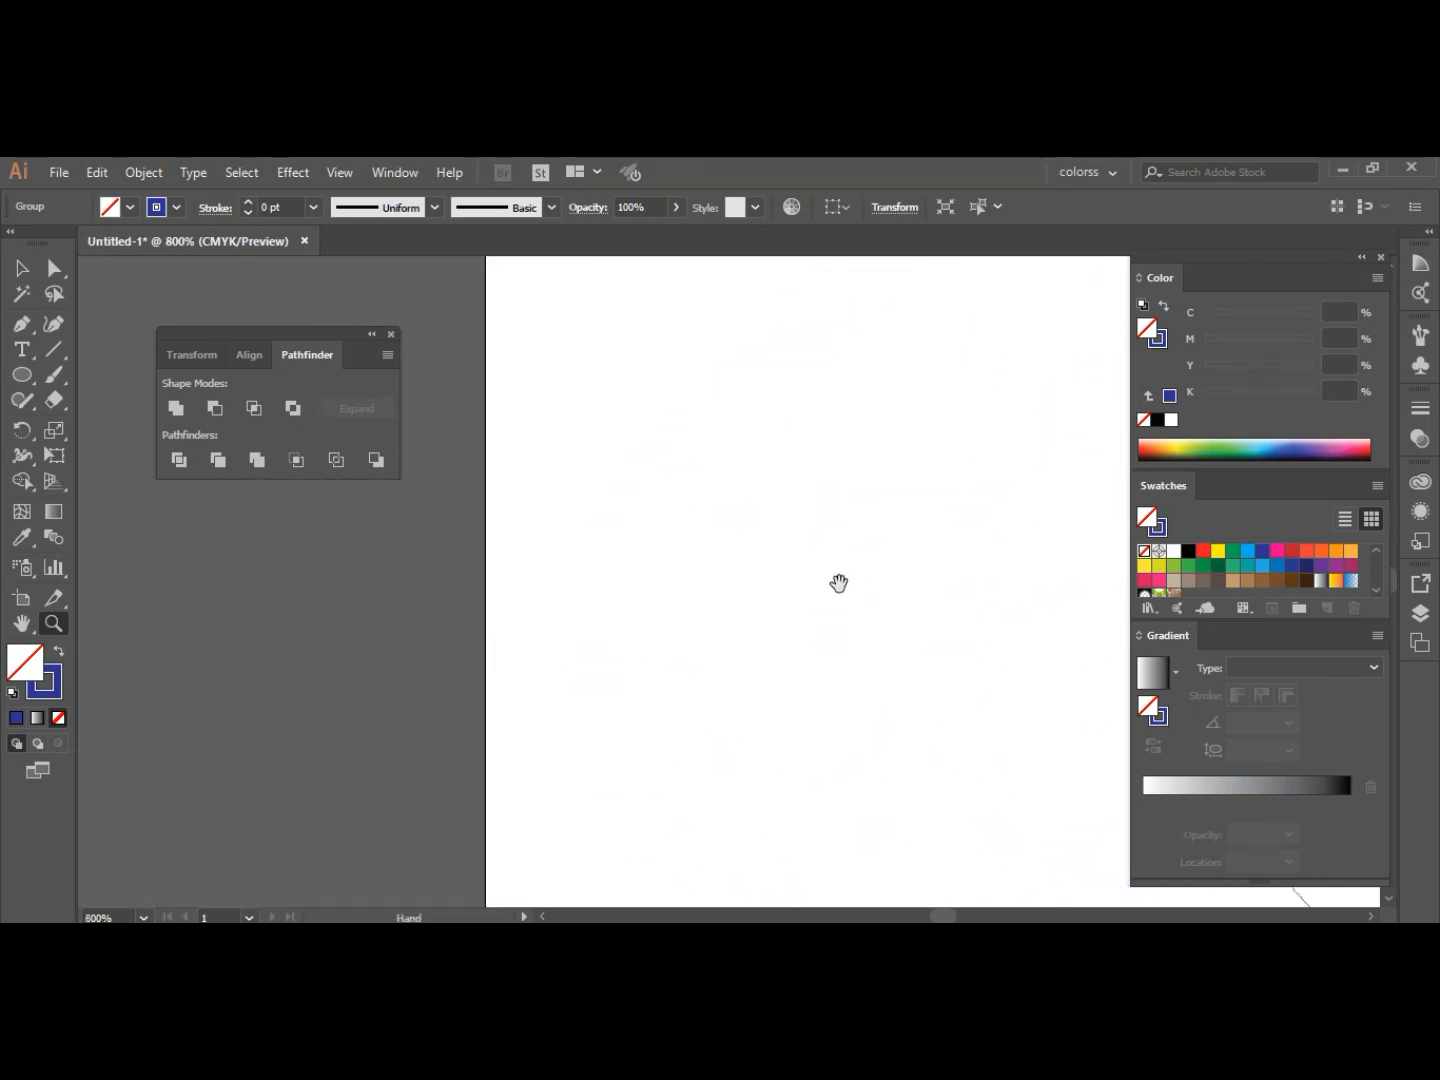
pyautogui.moveTo(950, 516); pyautogui.dragTo(406, 808)
pyautogui.click(553, 514)
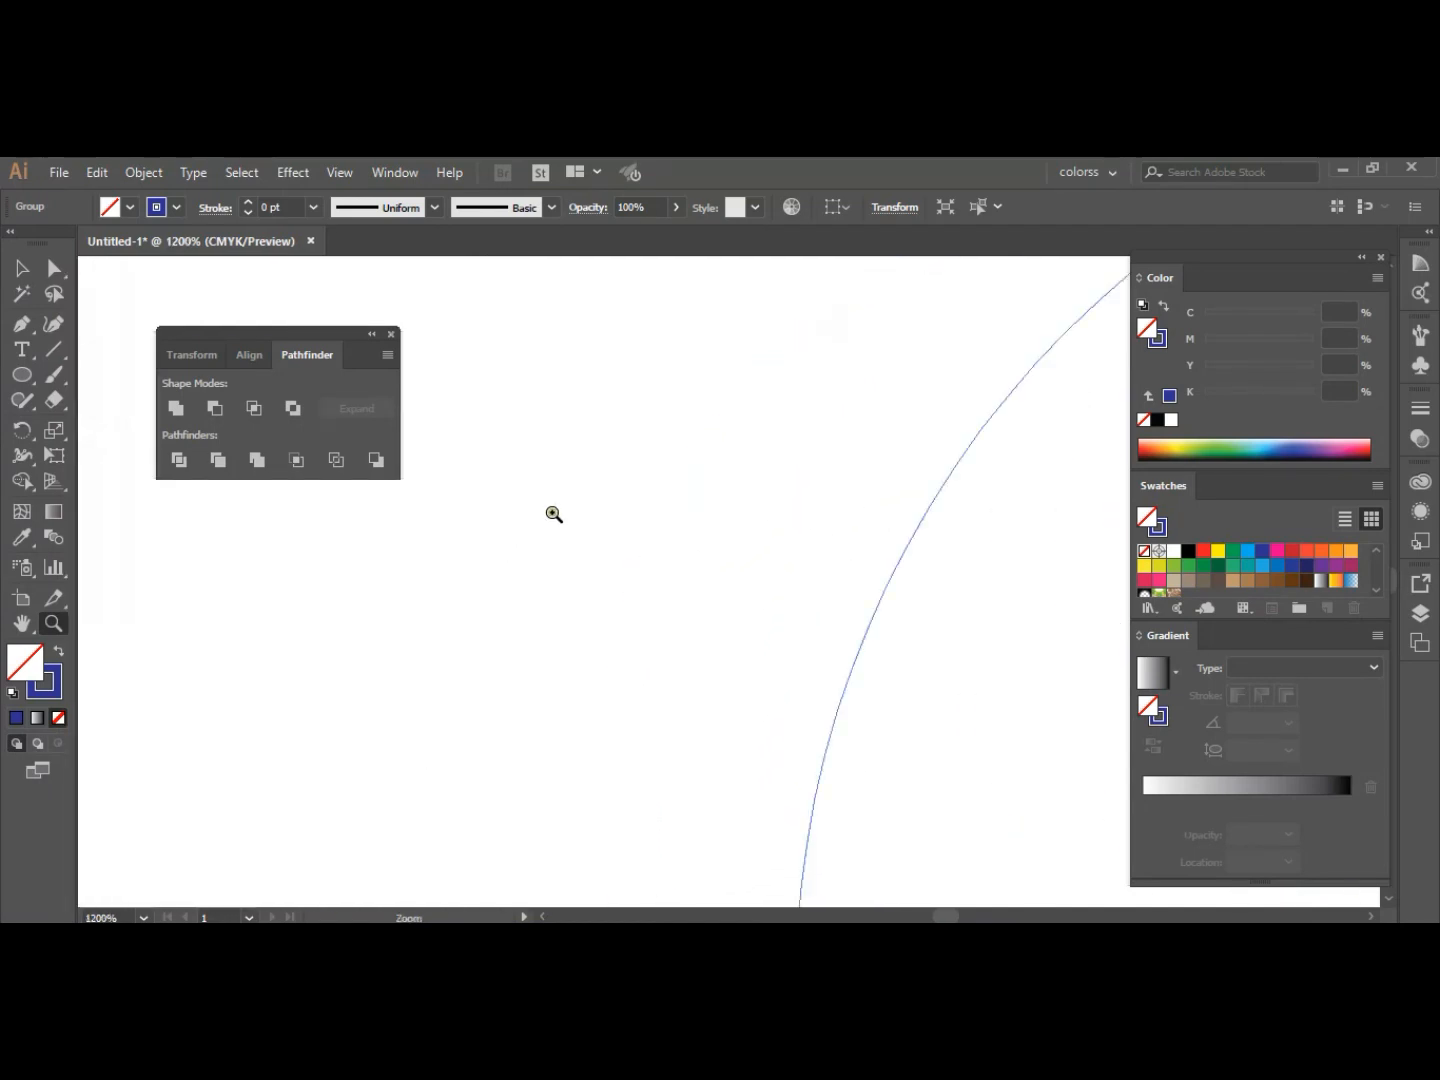
pyautogui.click(553, 514)
pyautogui.press('space')
pyautogui.moveTo(942, 736); pyautogui.dragTo(225, 689)
pyautogui.moveTo(885, 550); pyautogui.dragTo(602, 824)
pyautogui.moveTo(841, 546); pyautogui.dragTo(604, 597)
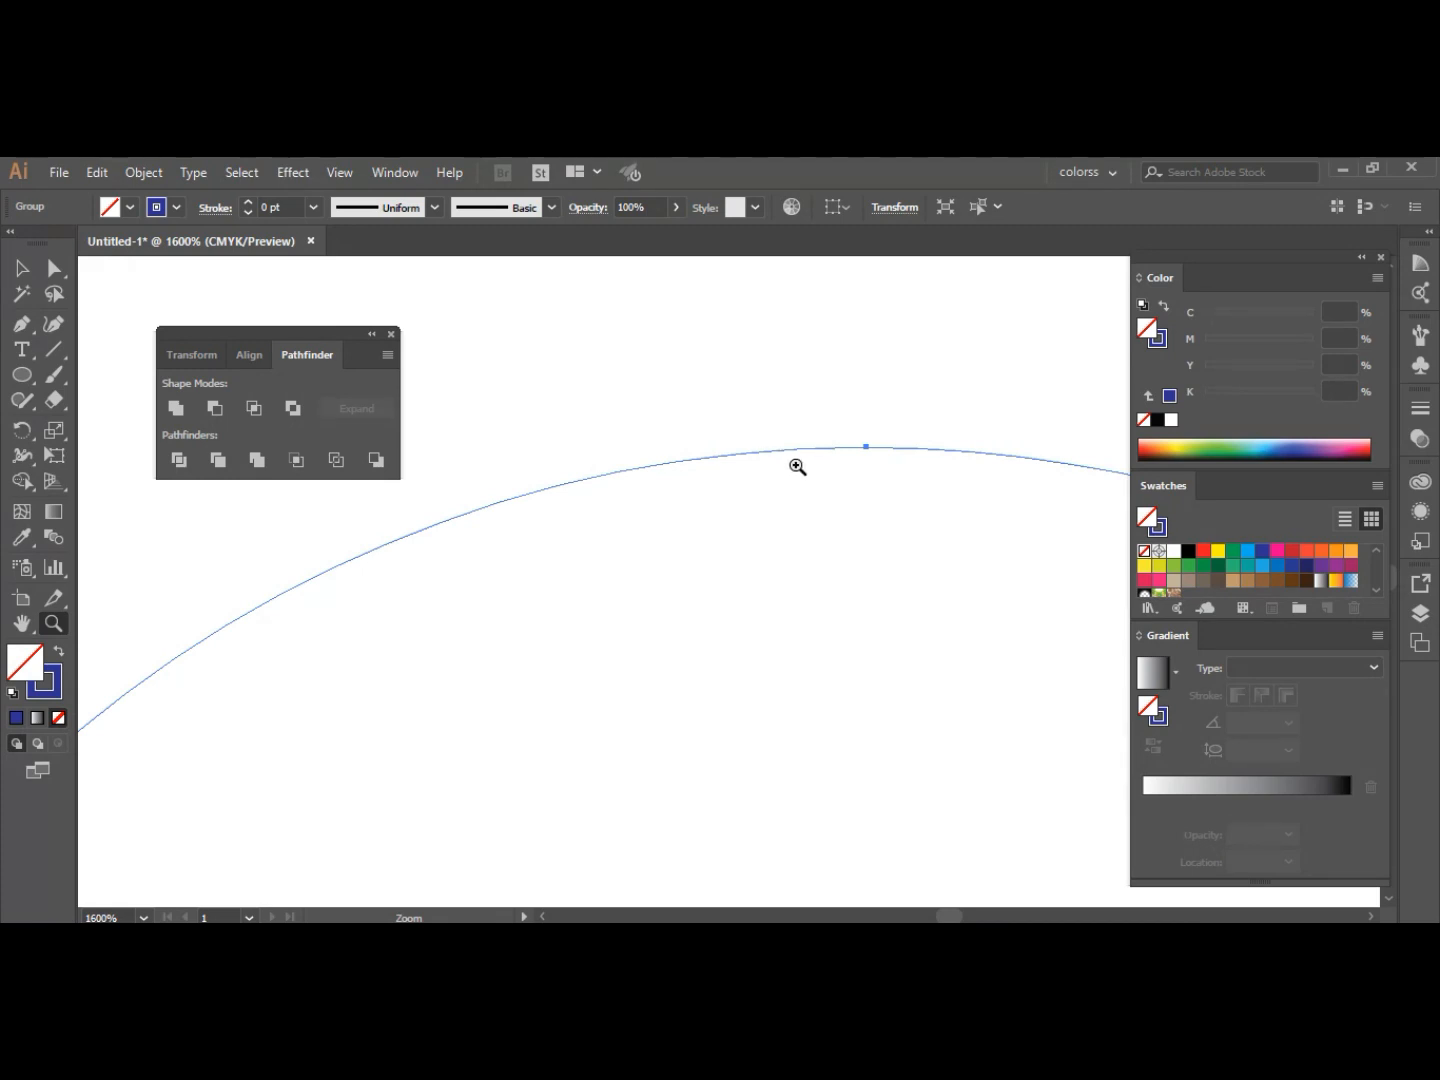
pyautogui.press('alt')
pyautogui.keyDown('alt'); pyautogui.click(766, 432); pyautogui.keyUp('alt')
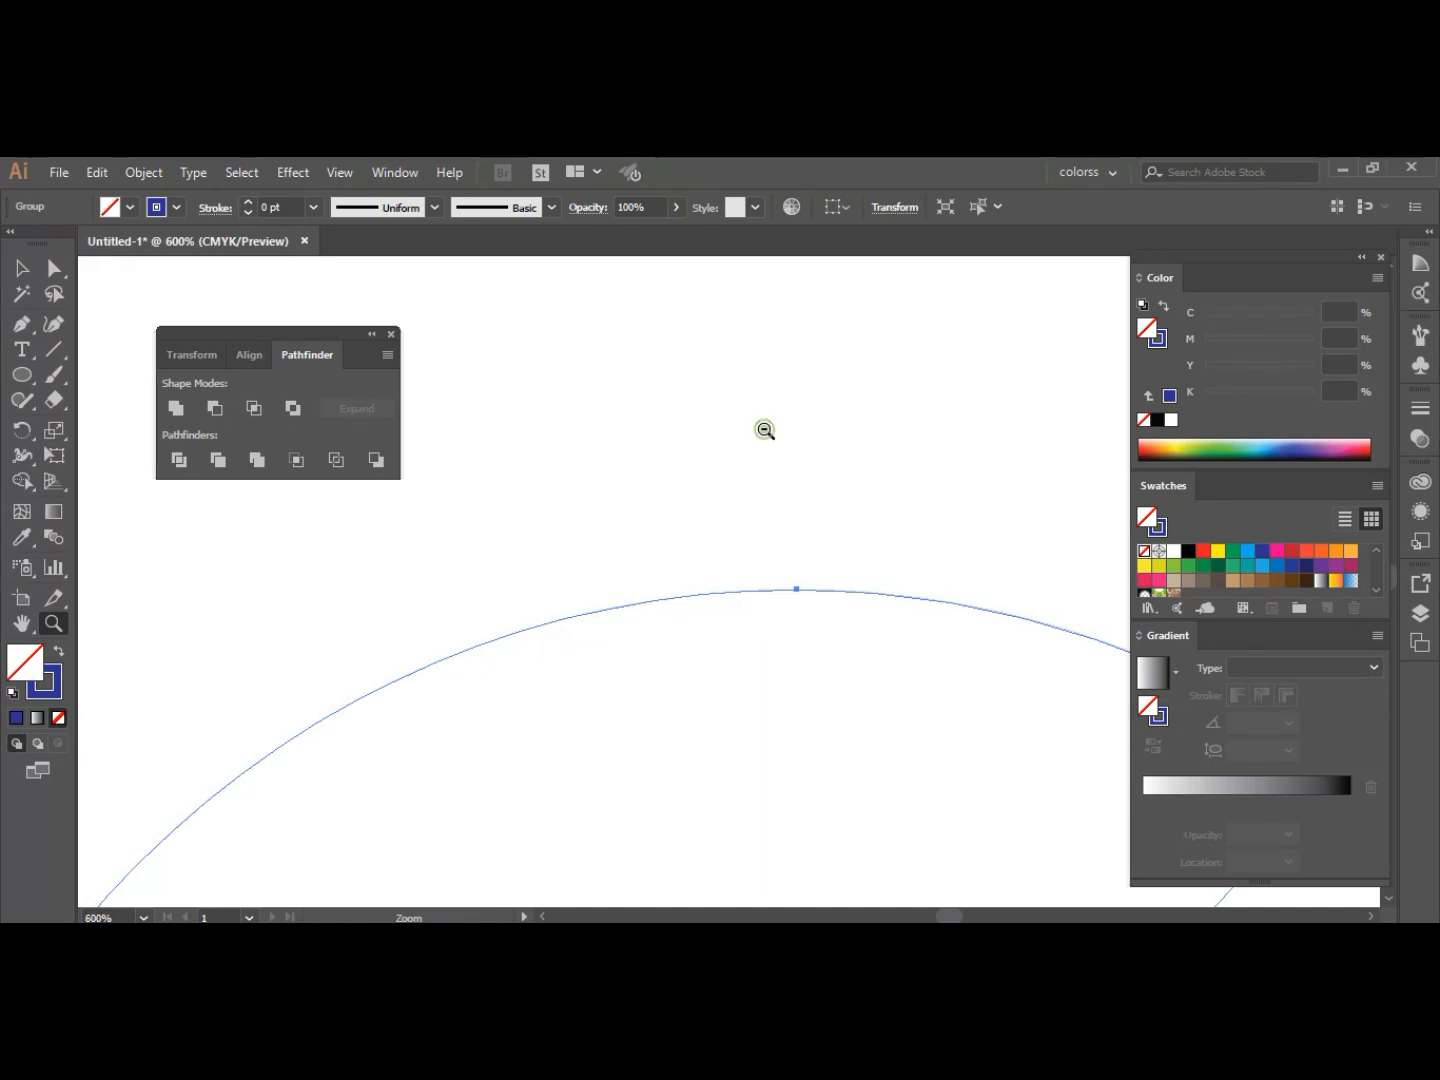
pyautogui.keyDown('alt'); pyautogui.click(767, 431); pyautogui.keyUp('alt')
pyautogui.keyDown('alt'); pyautogui.click(767, 431); pyautogui.keyUp('alt')
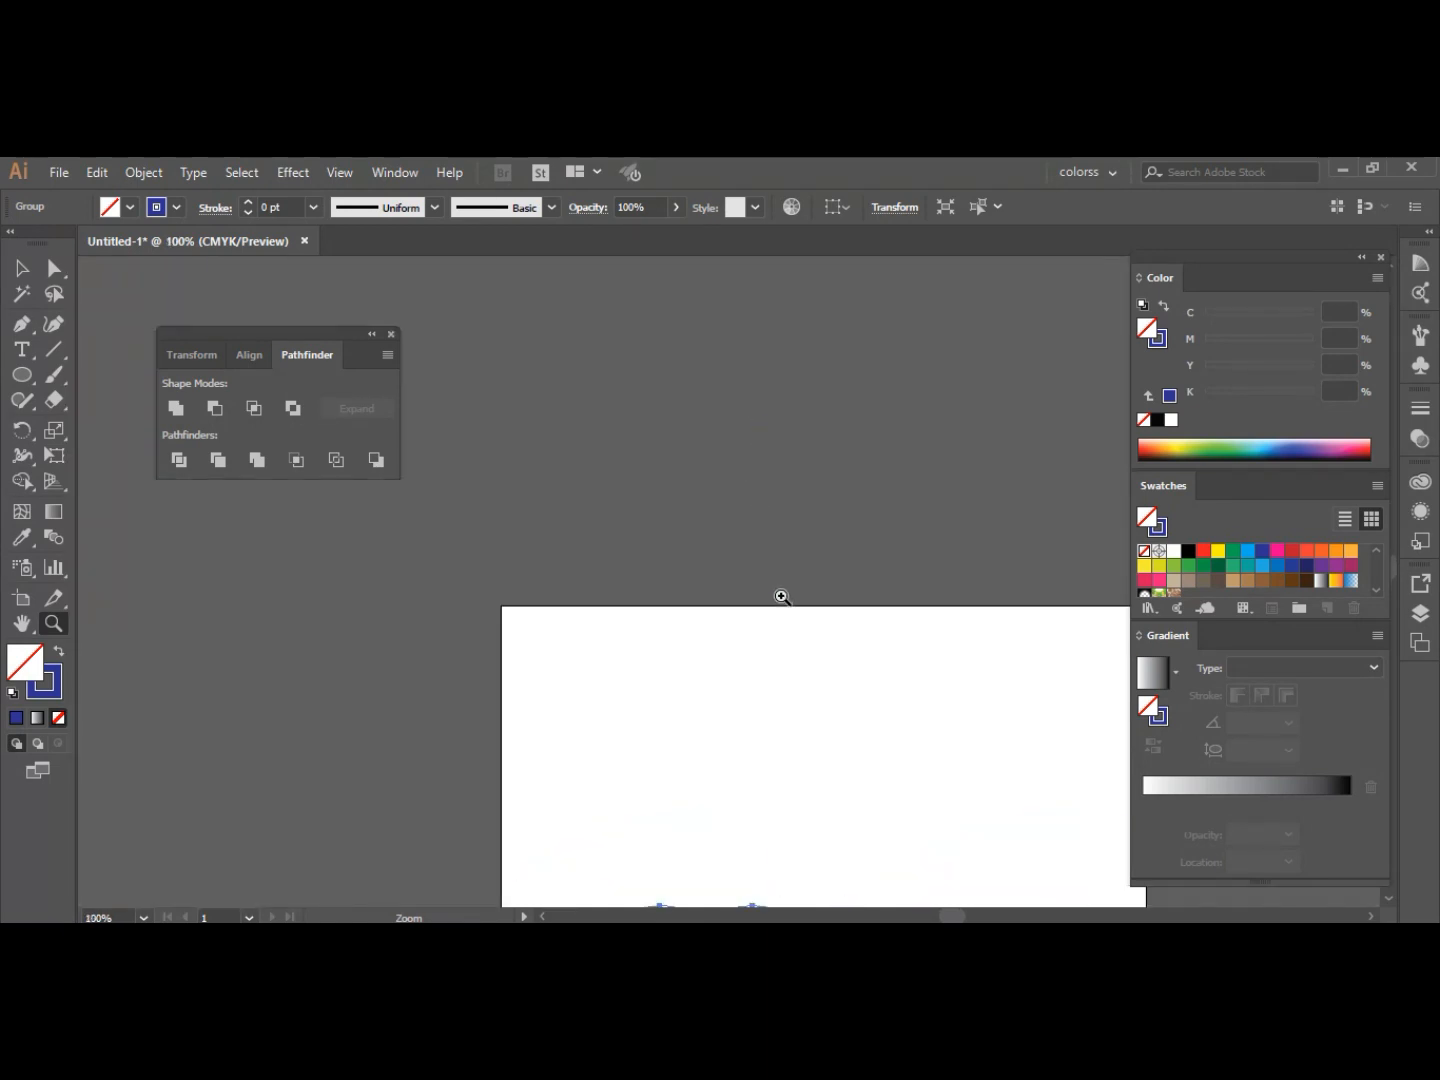
pyautogui.moveTo(780, 599); pyautogui.dragTo(720, 325)
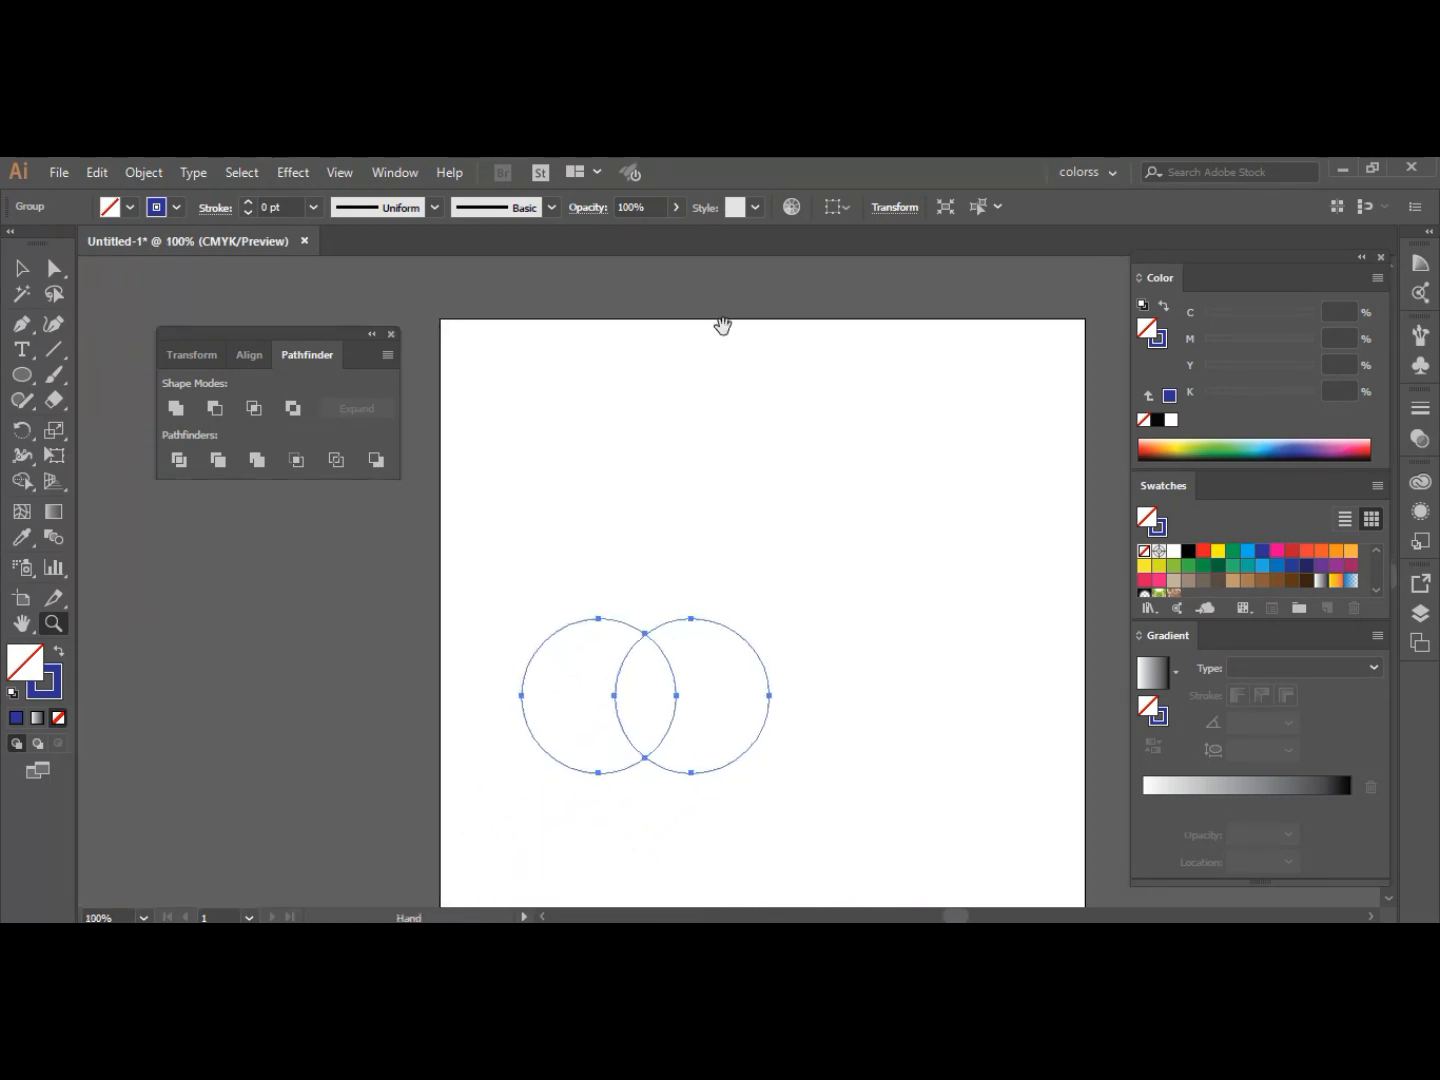
# - Delete the outlined circle group from the artboard
pyautogui.click(21, 267)
pyautogui.press('Delete')
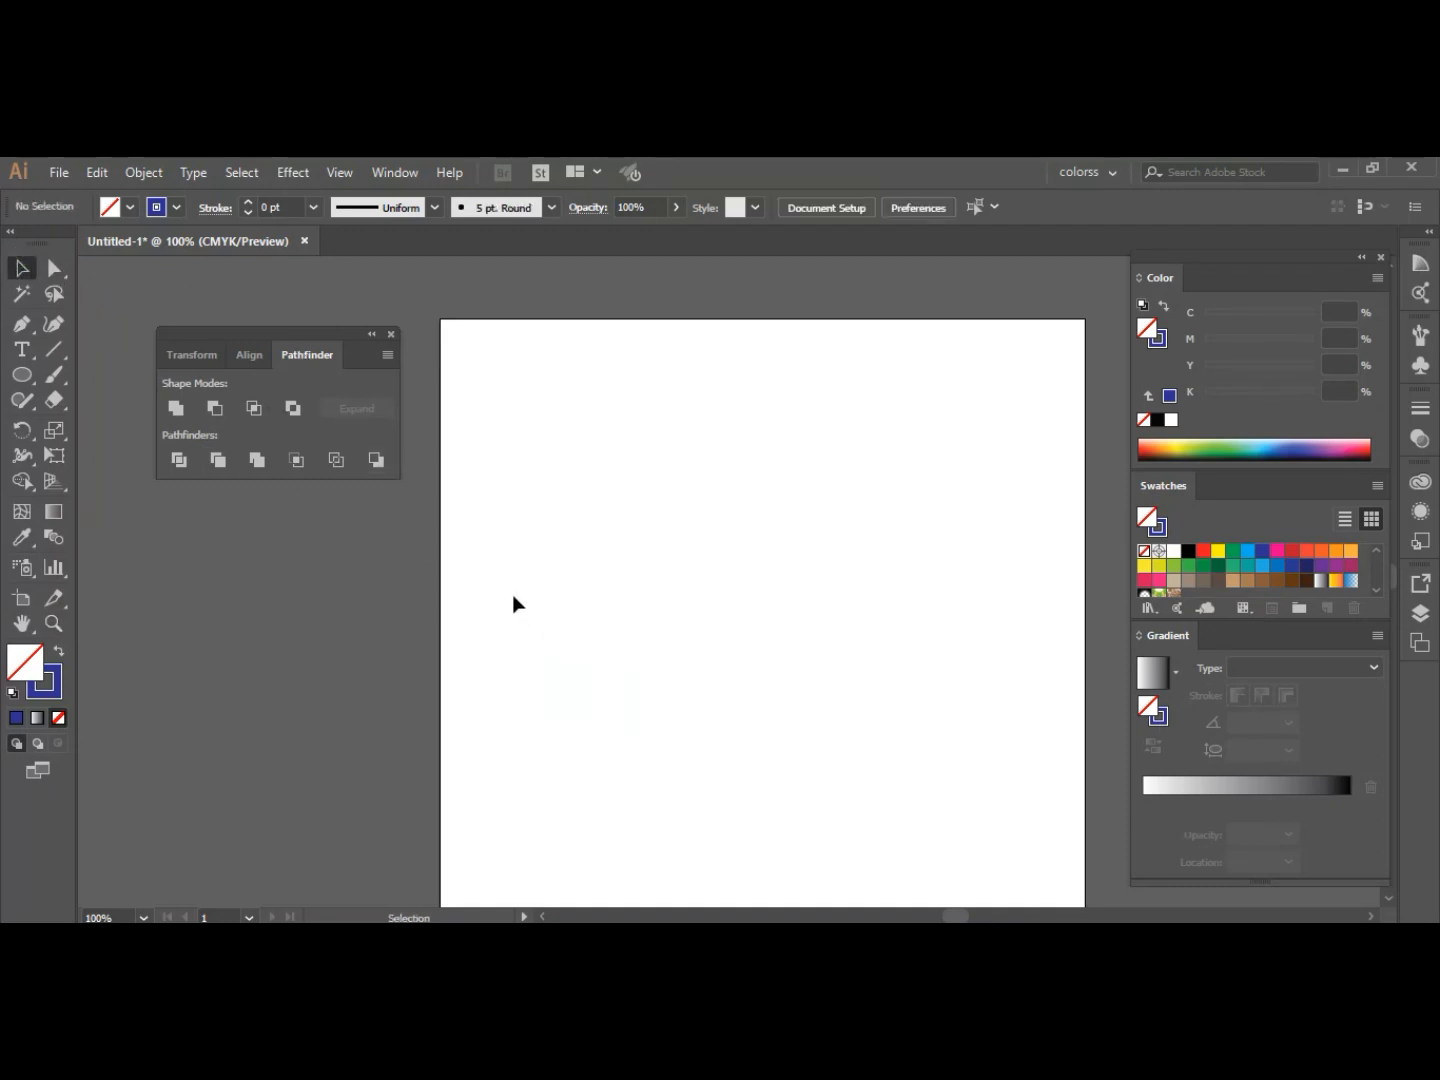
# - Draw a circle about 125.5 pt in diameter, fill it with blue, and duplicate it rightwards with an overlap
pyautogui.click(22, 375)
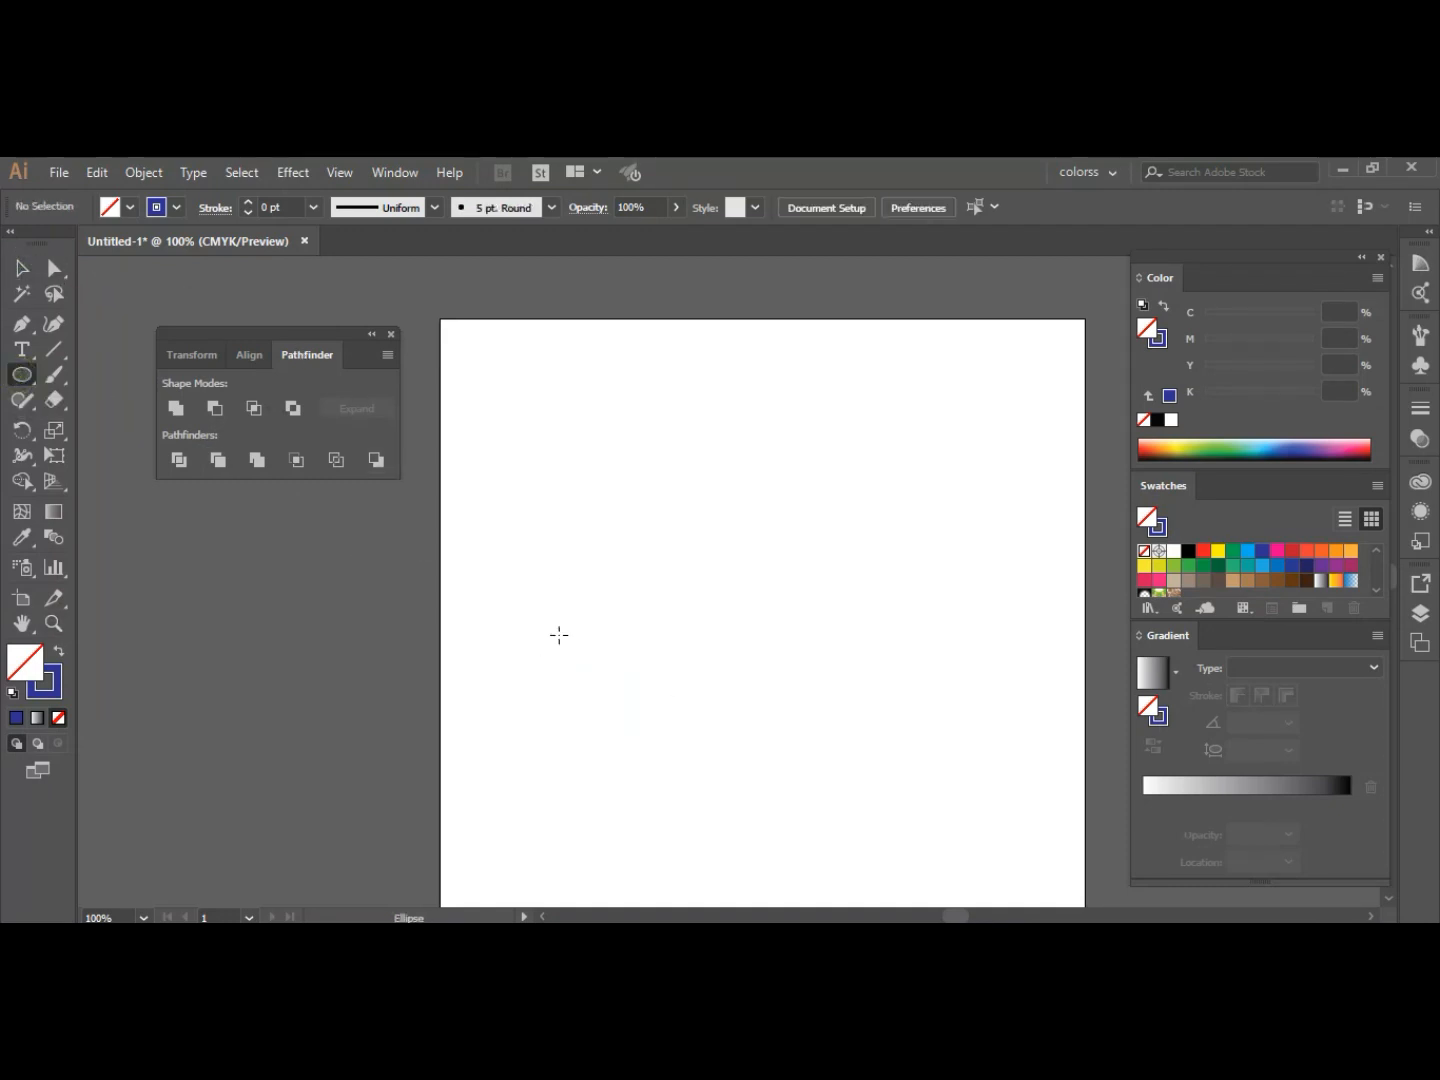
pyautogui.moveTo(559, 594); pyautogui.dragTo(691, 725)
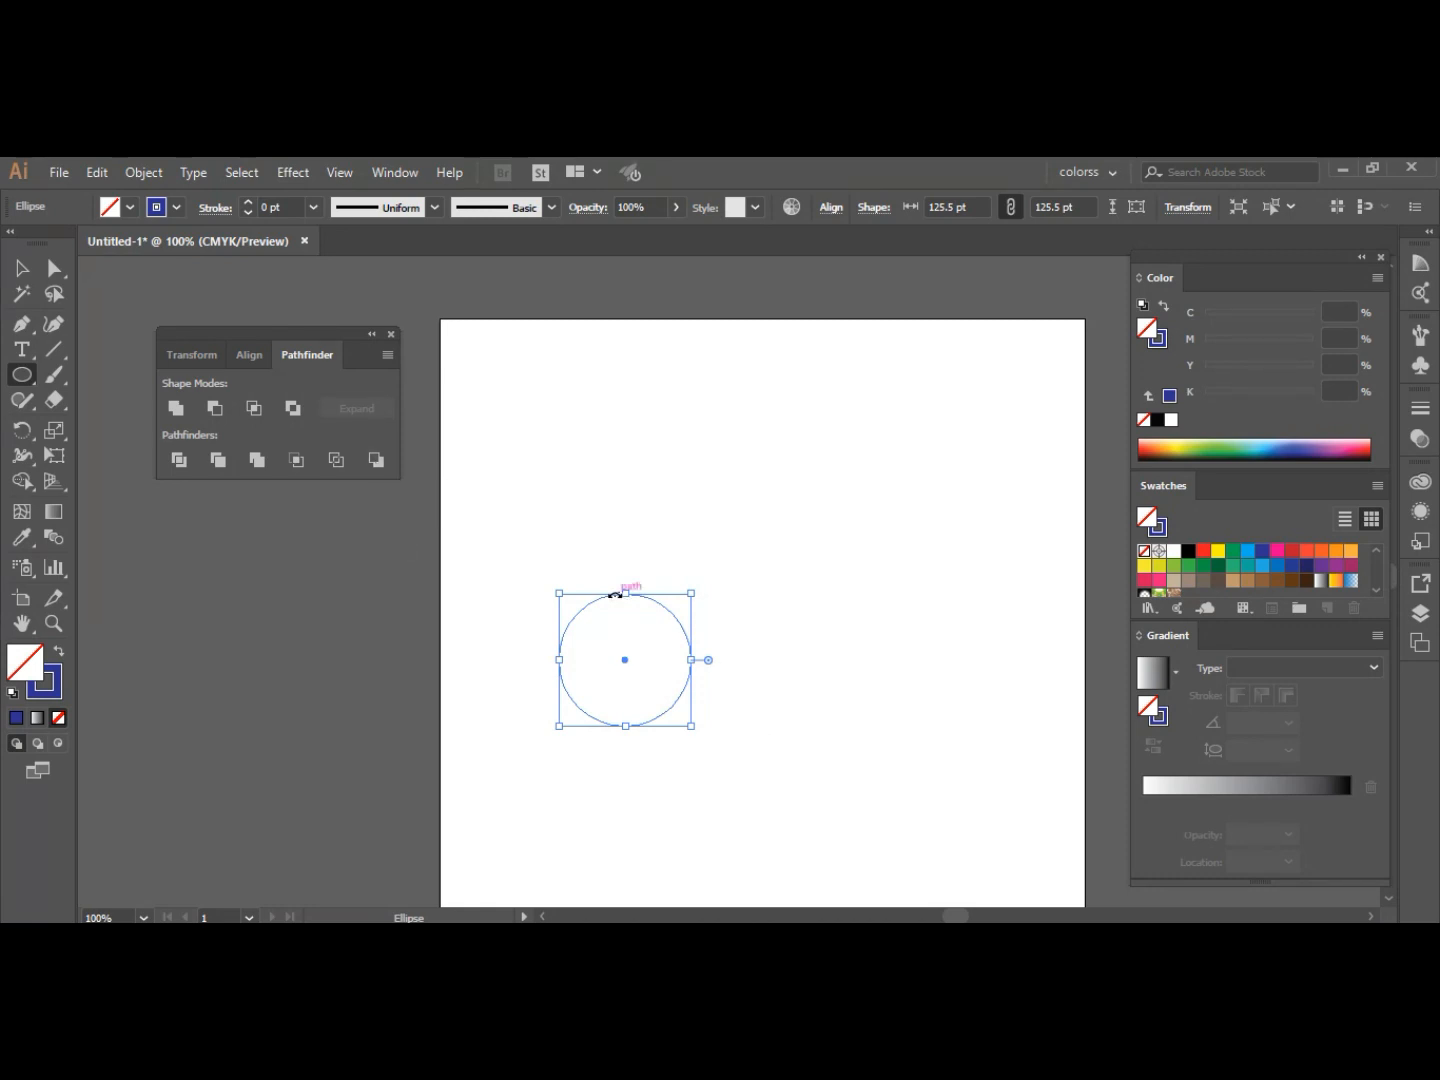
pyautogui.click(1263, 554)
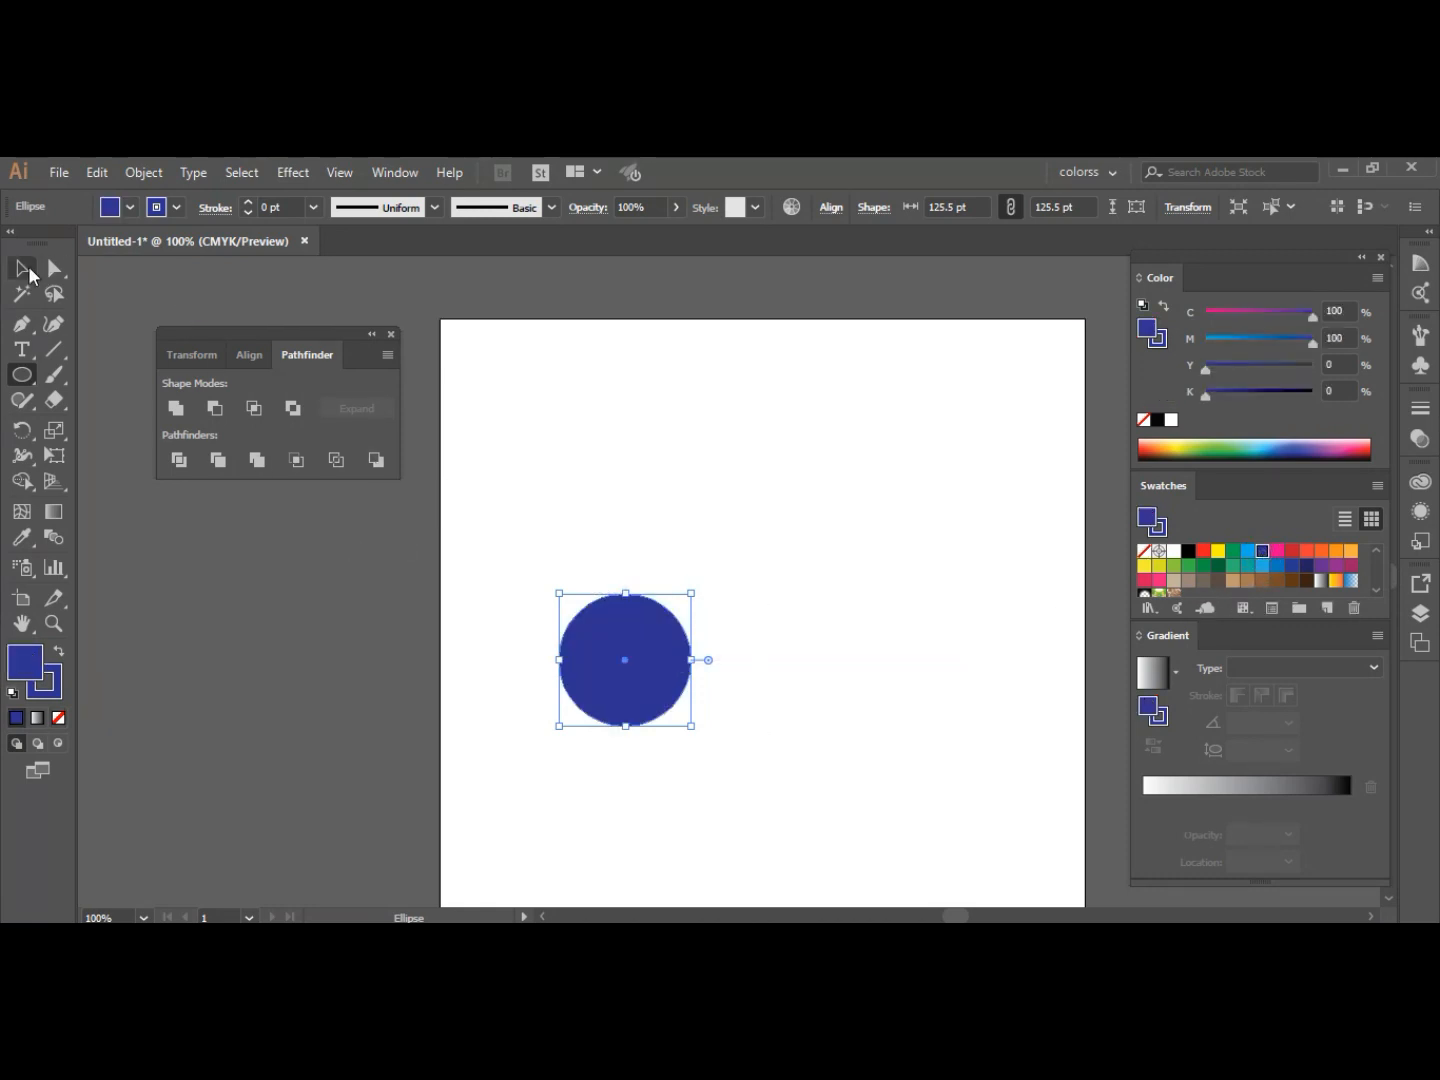
pyautogui.click(23, 268)
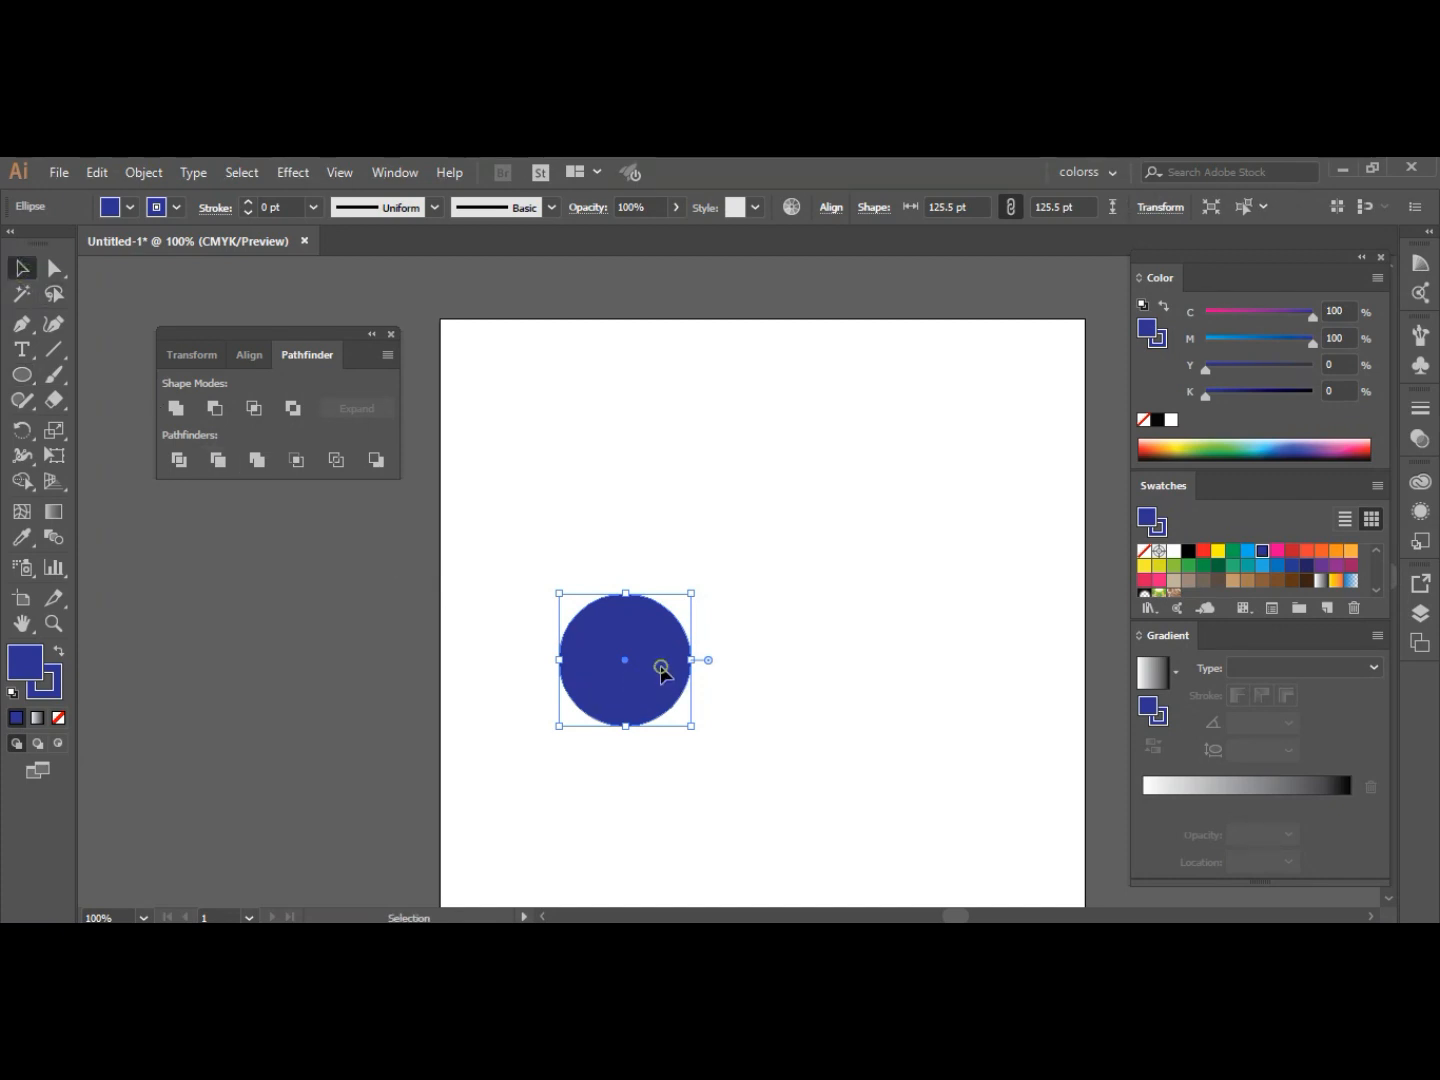
pyautogui.moveTo(660, 665); pyautogui.dragTo(804, 681)
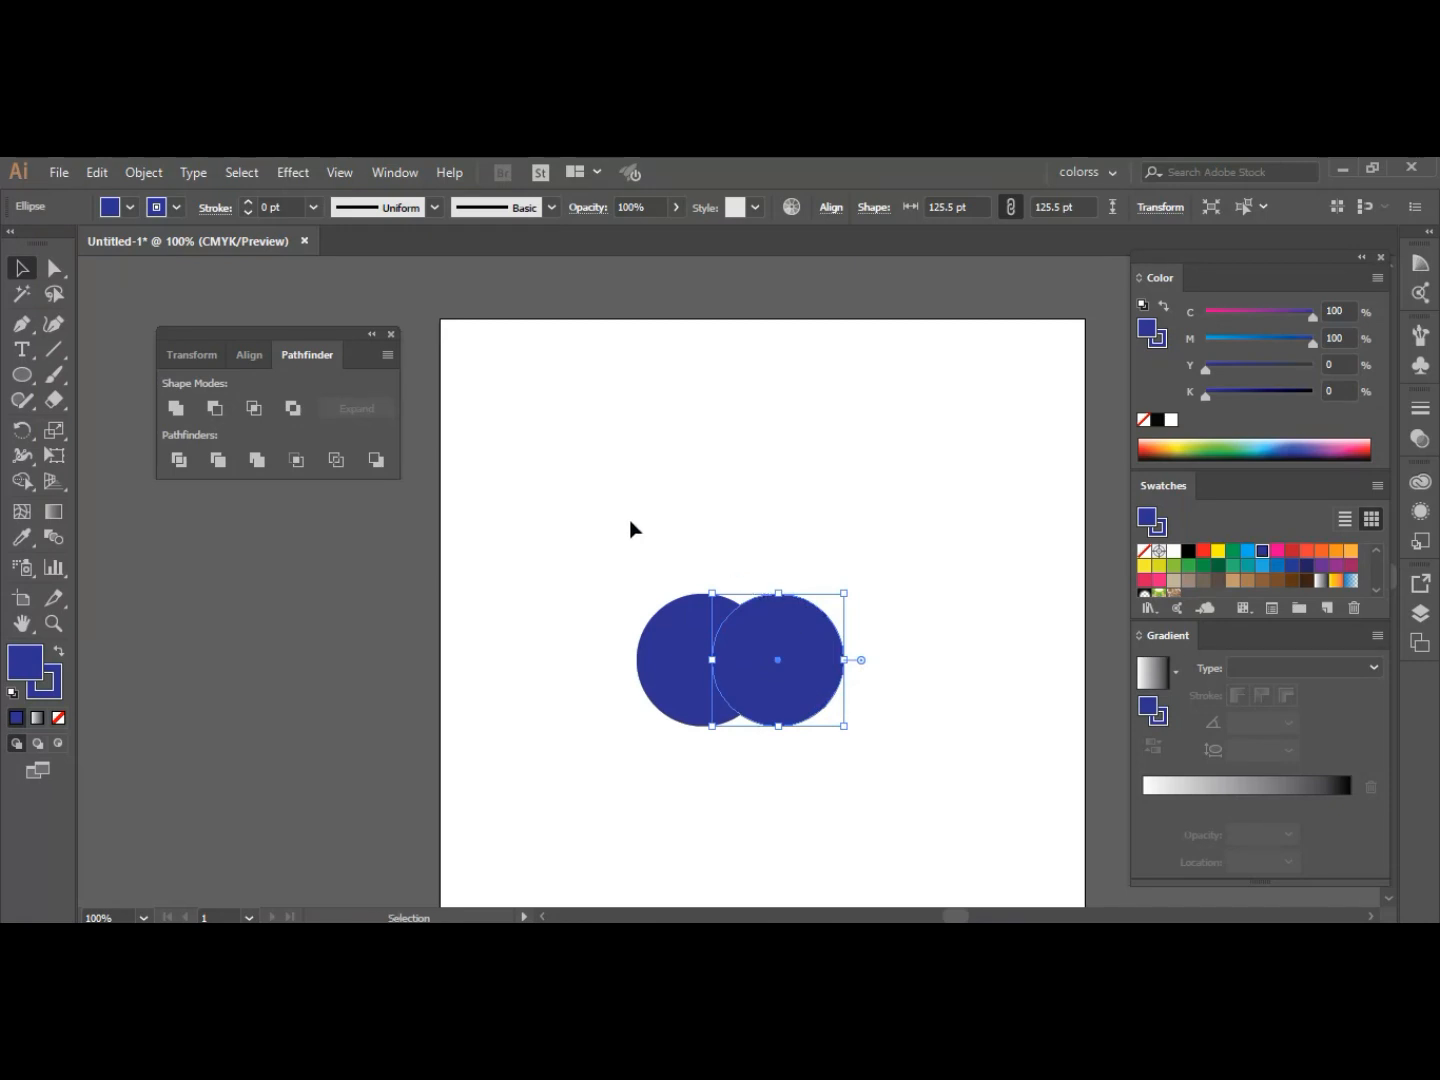
# - Try the Minus Back pathfinder on the two overlapping circles, and undo it
pyautogui.moveTo(590, 517); pyautogui.dragTo(857, 769)
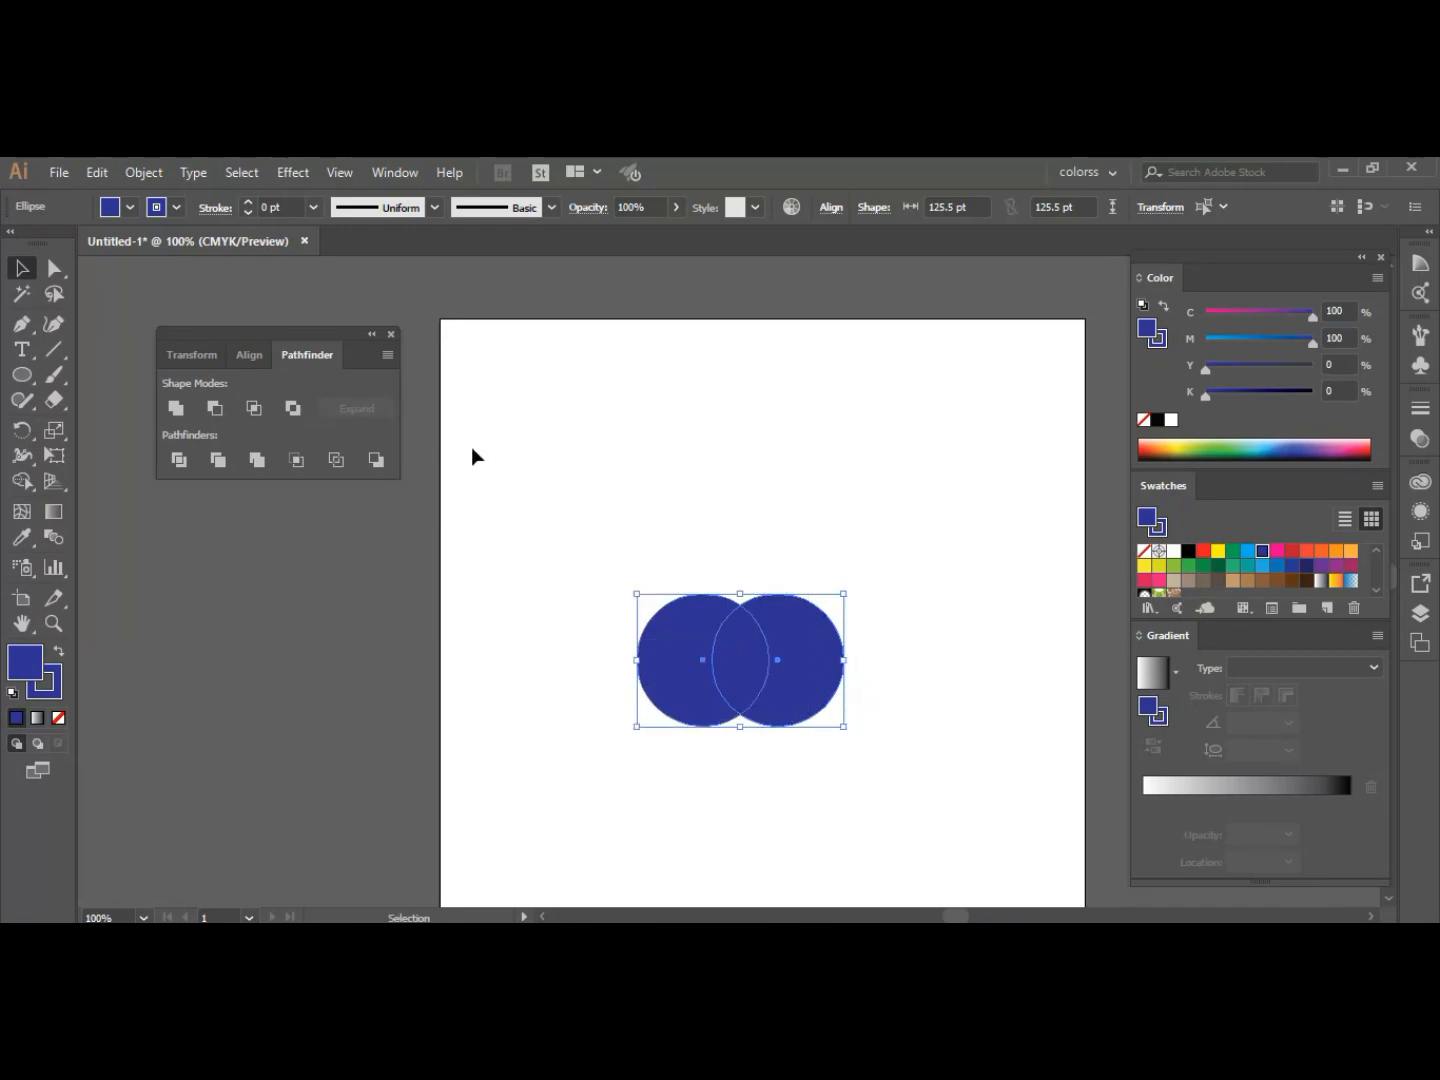
pyautogui.click(382, 463)
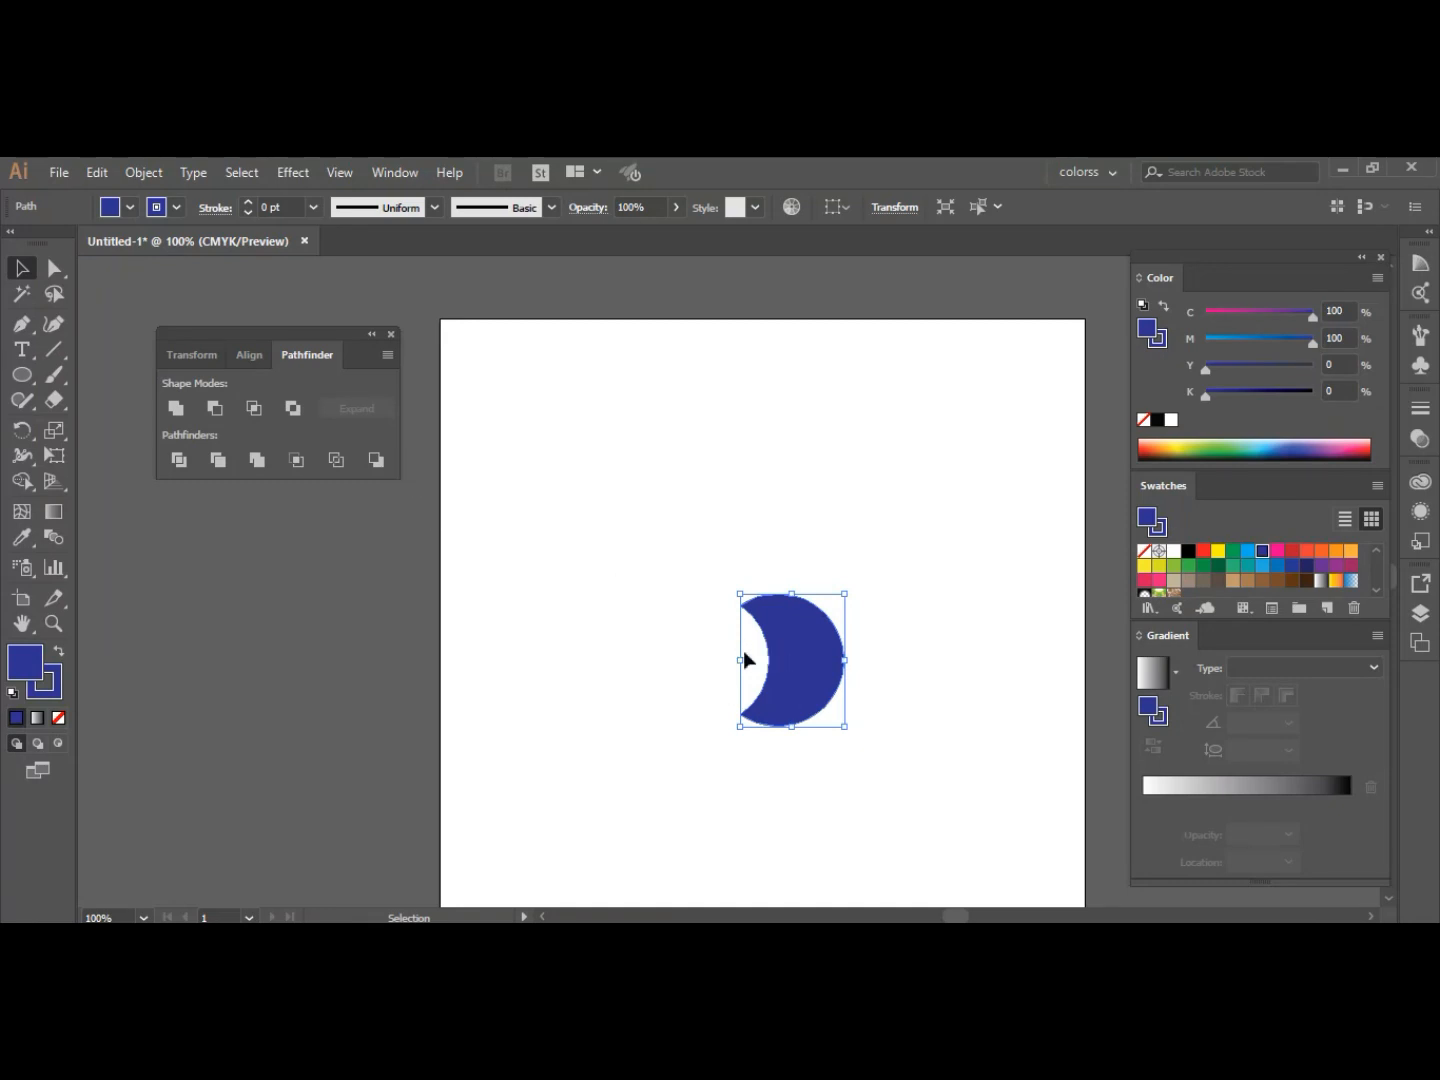
pyautogui.hotkey('ctrl', 'z')
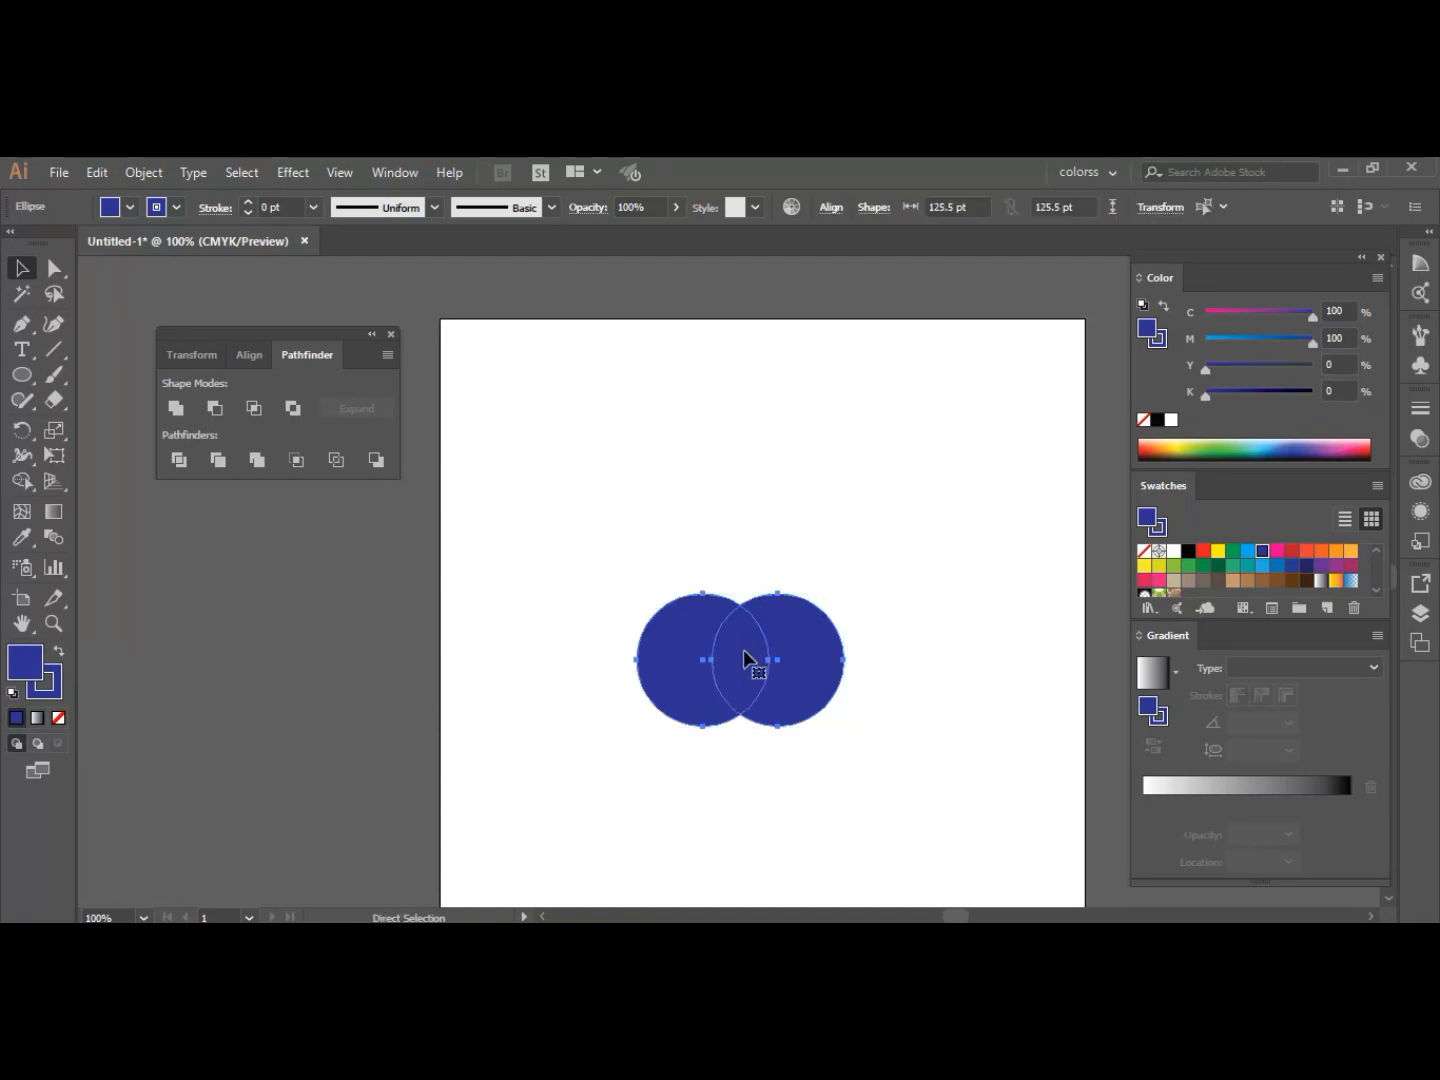
# - Draw a blue circle about 84.5 pt in diameter above and left of the large pair, and duplicate it rightwards with an overlap
pyautogui.click(21, 373)
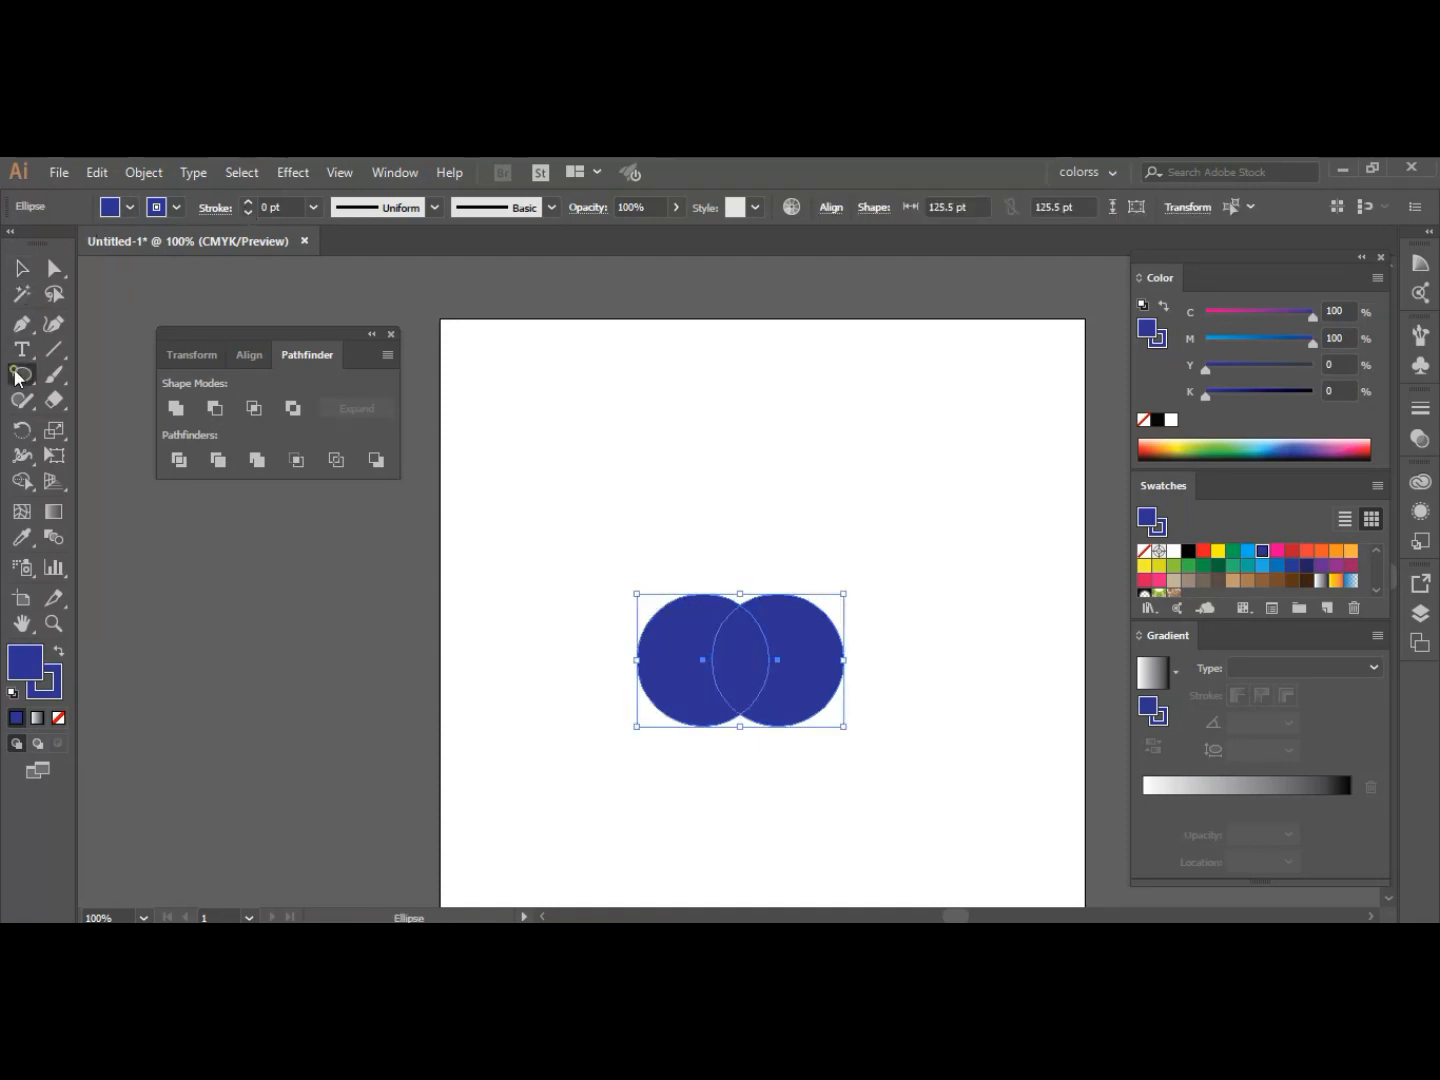
pyautogui.moveTo(557, 443); pyautogui.dragTo(646, 533)
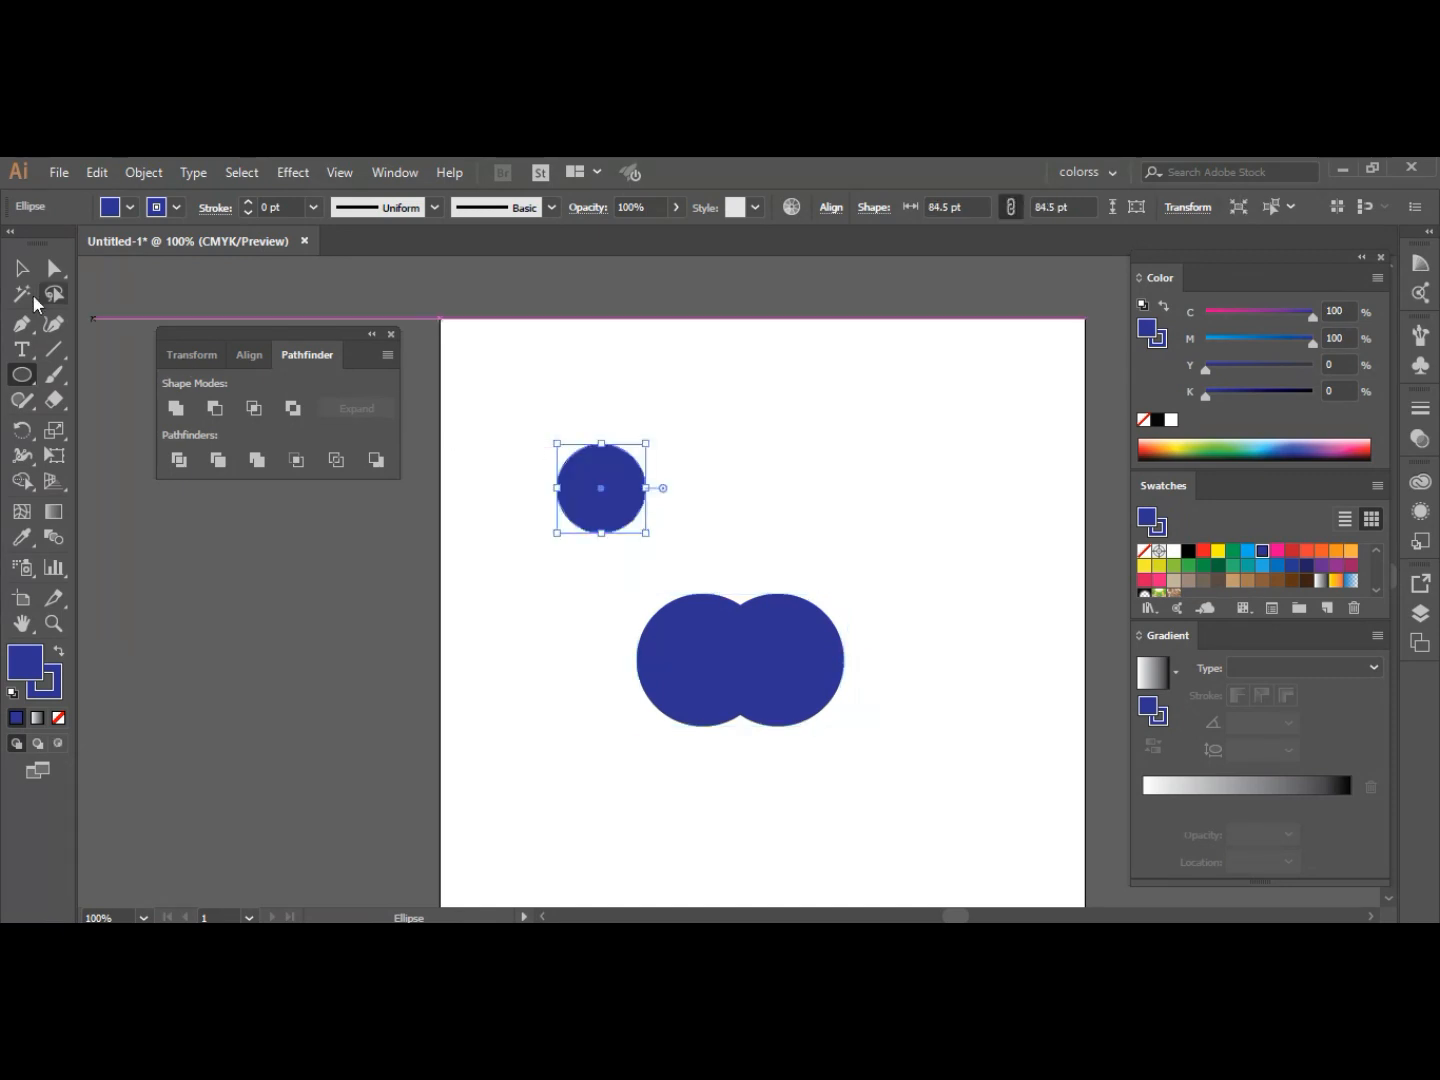
pyautogui.click(23, 268)
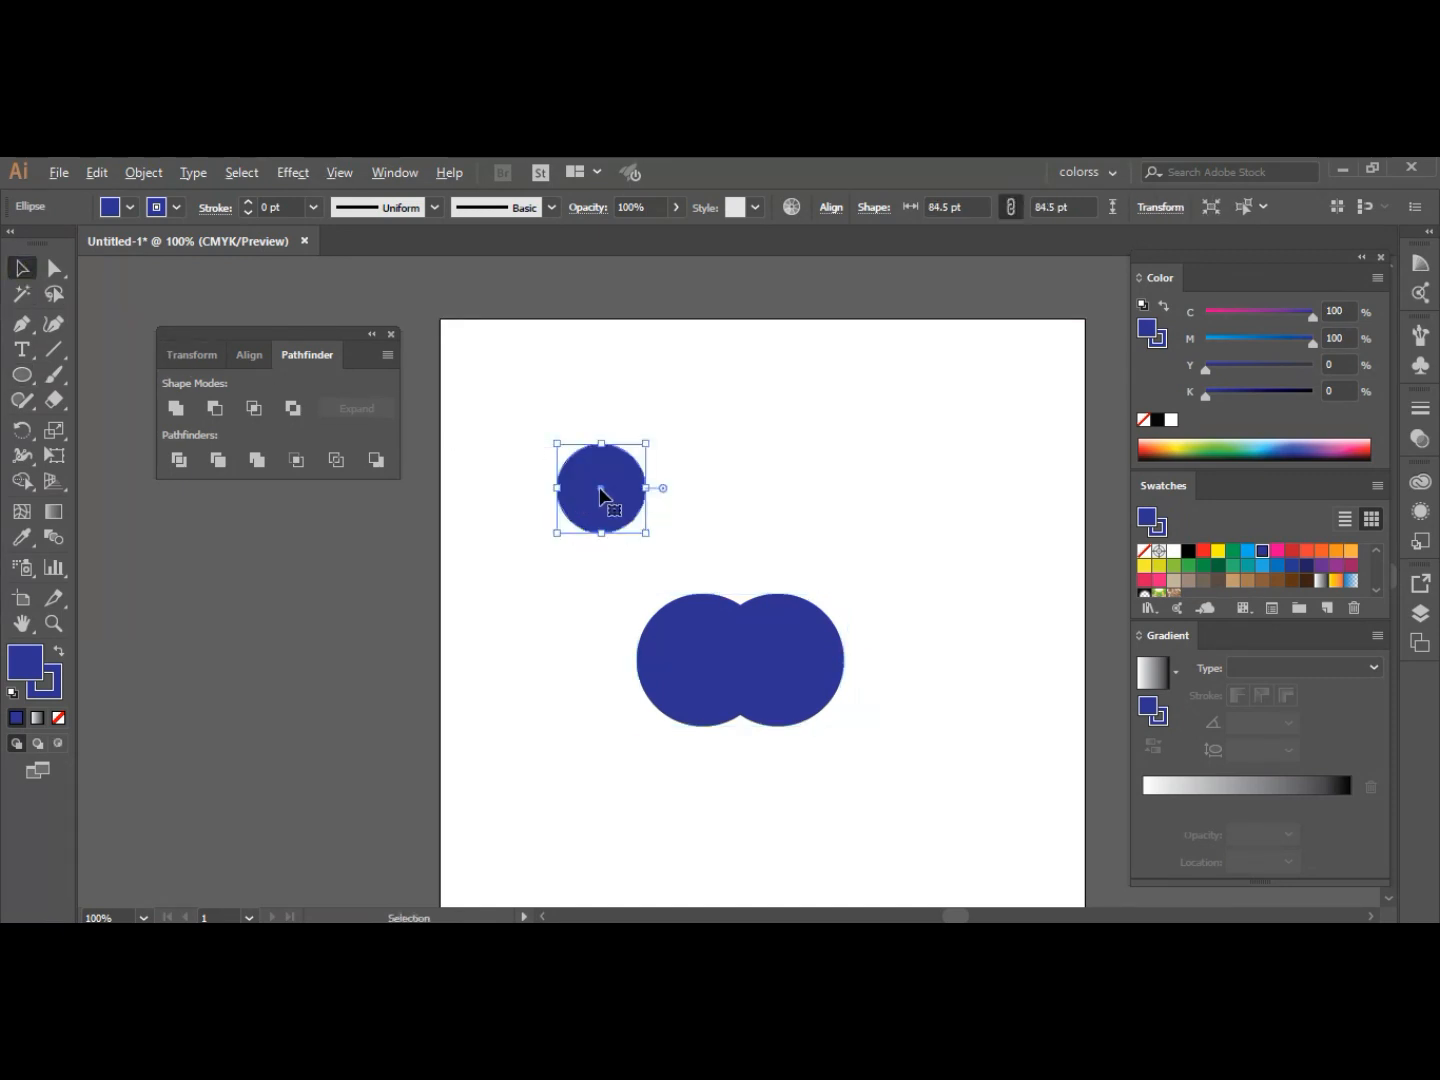
pyautogui.moveTo(599, 487); pyautogui.dragTo(653, 502)
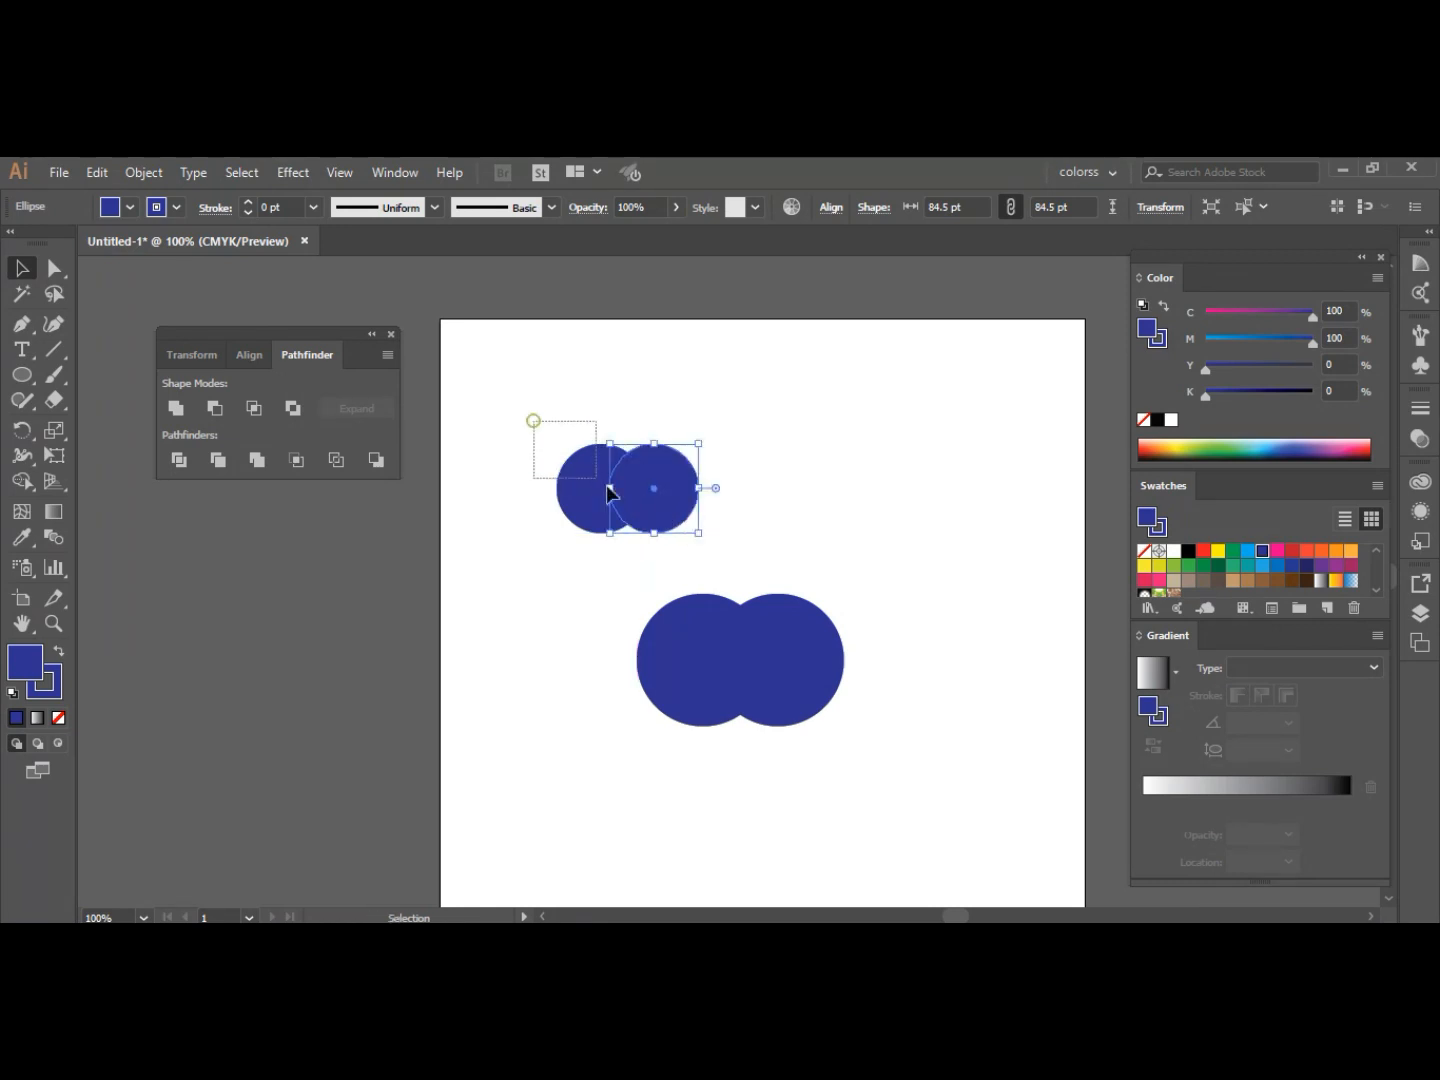
# - Apply Minus Front to the small upper pair of circles and Minus Back to the large lower pair
pyautogui.moveTo(533, 421); pyautogui.dragTo(680, 554)
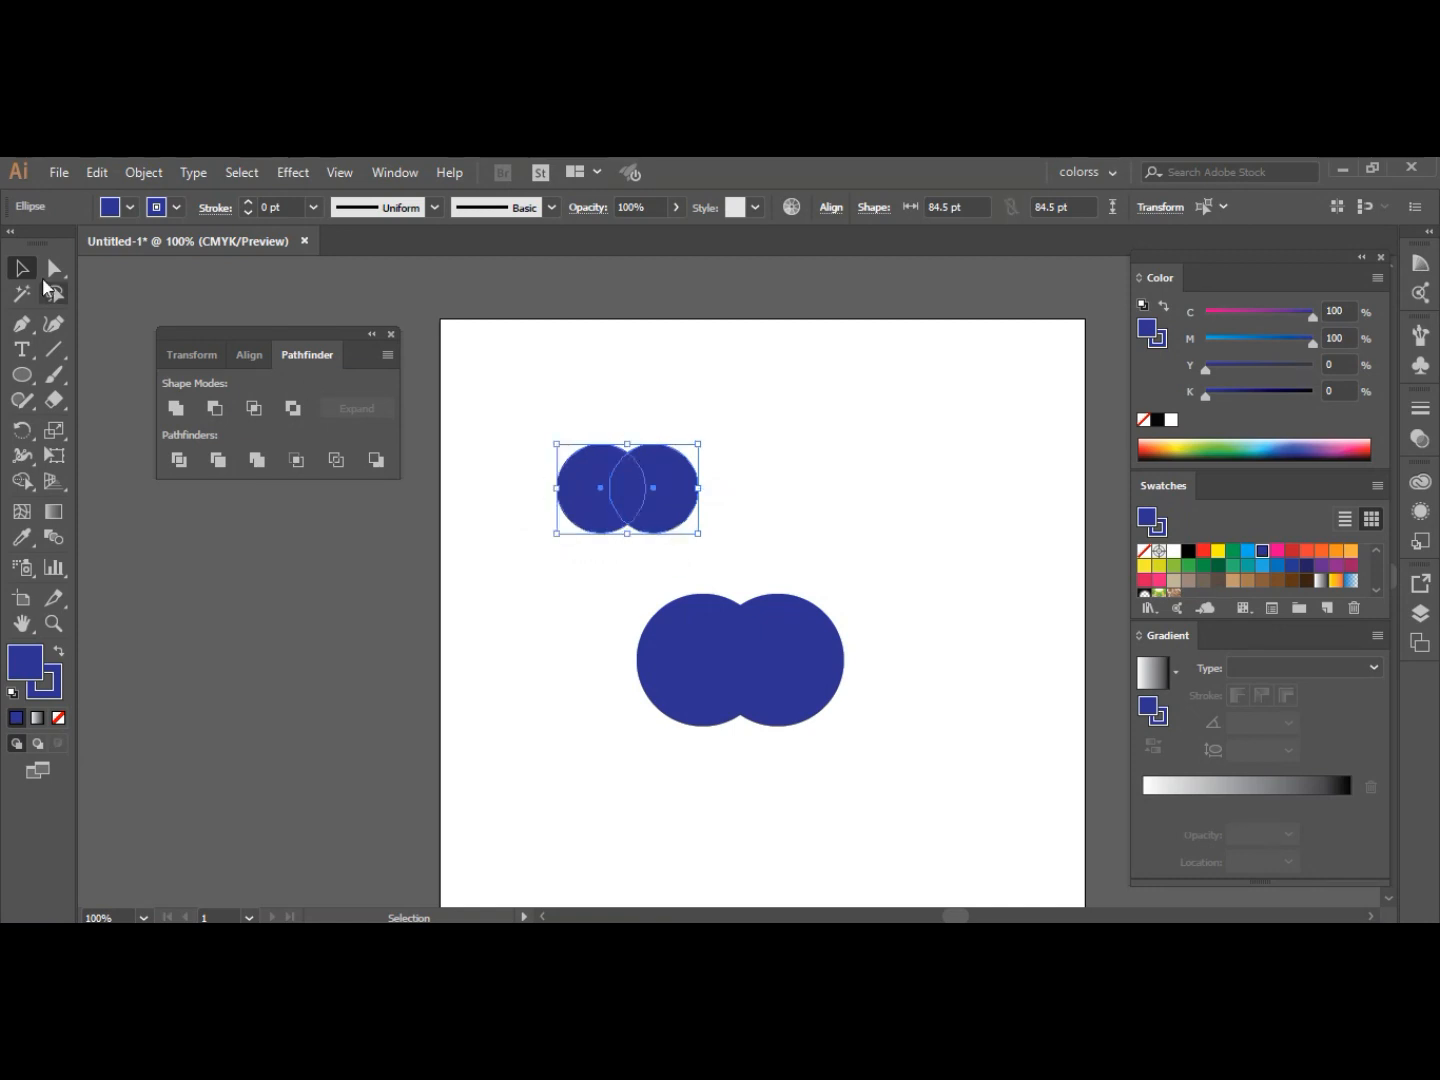
pyautogui.click(211, 410)
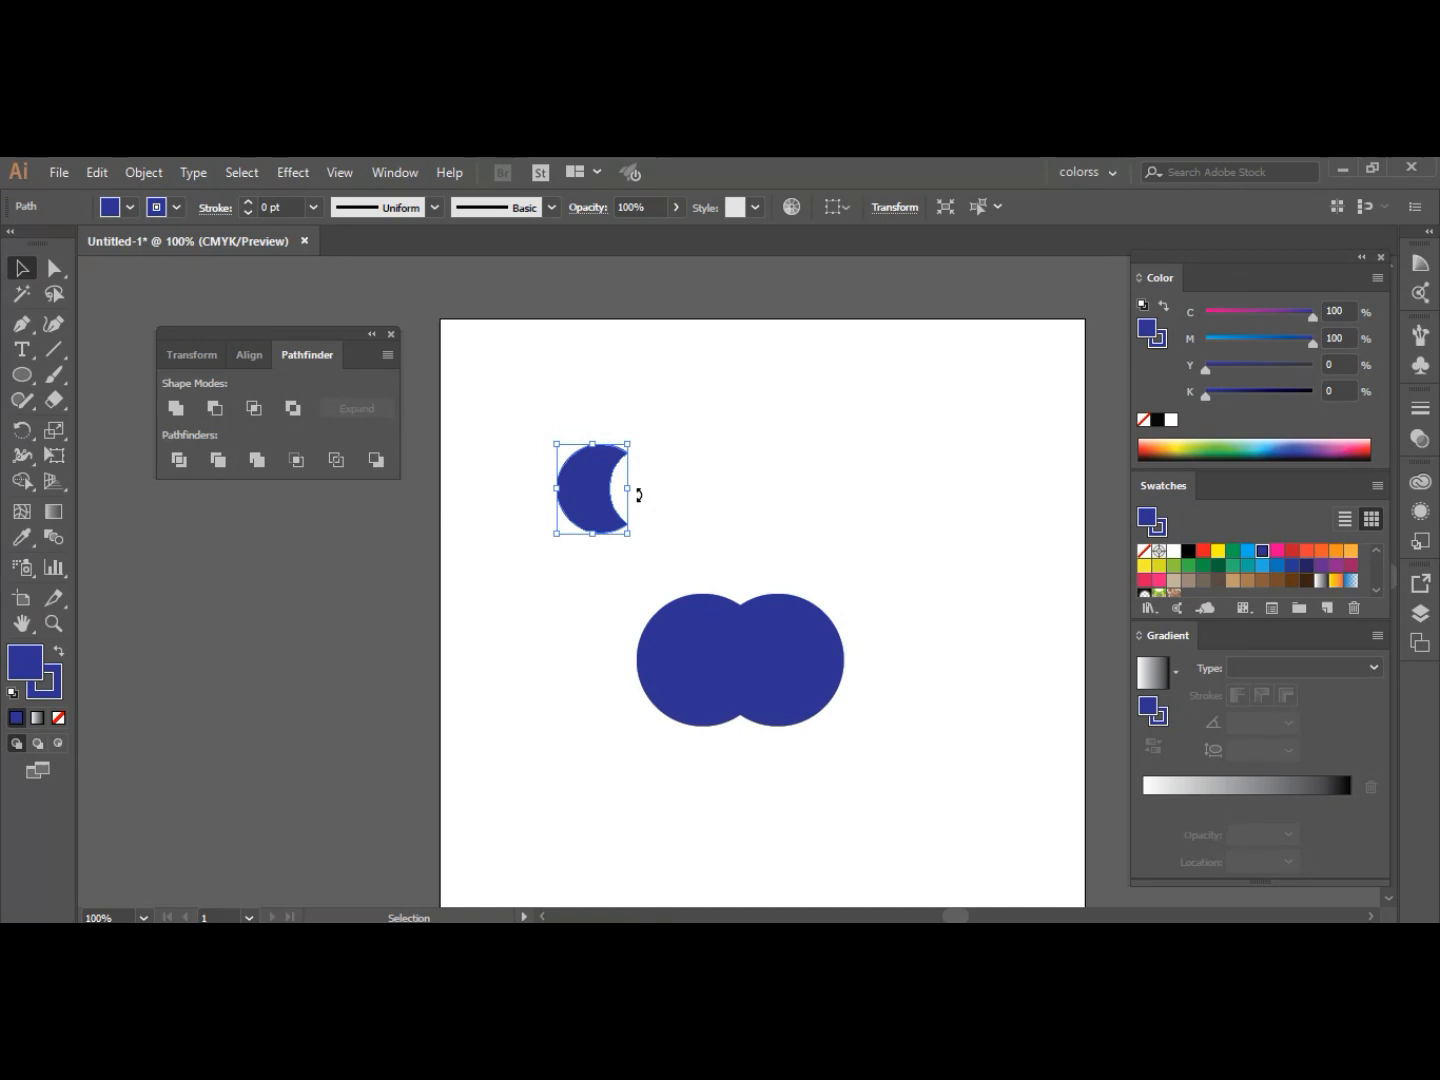
pyautogui.moveTo(625, 574); pyautogui.dragTo(841, 760)
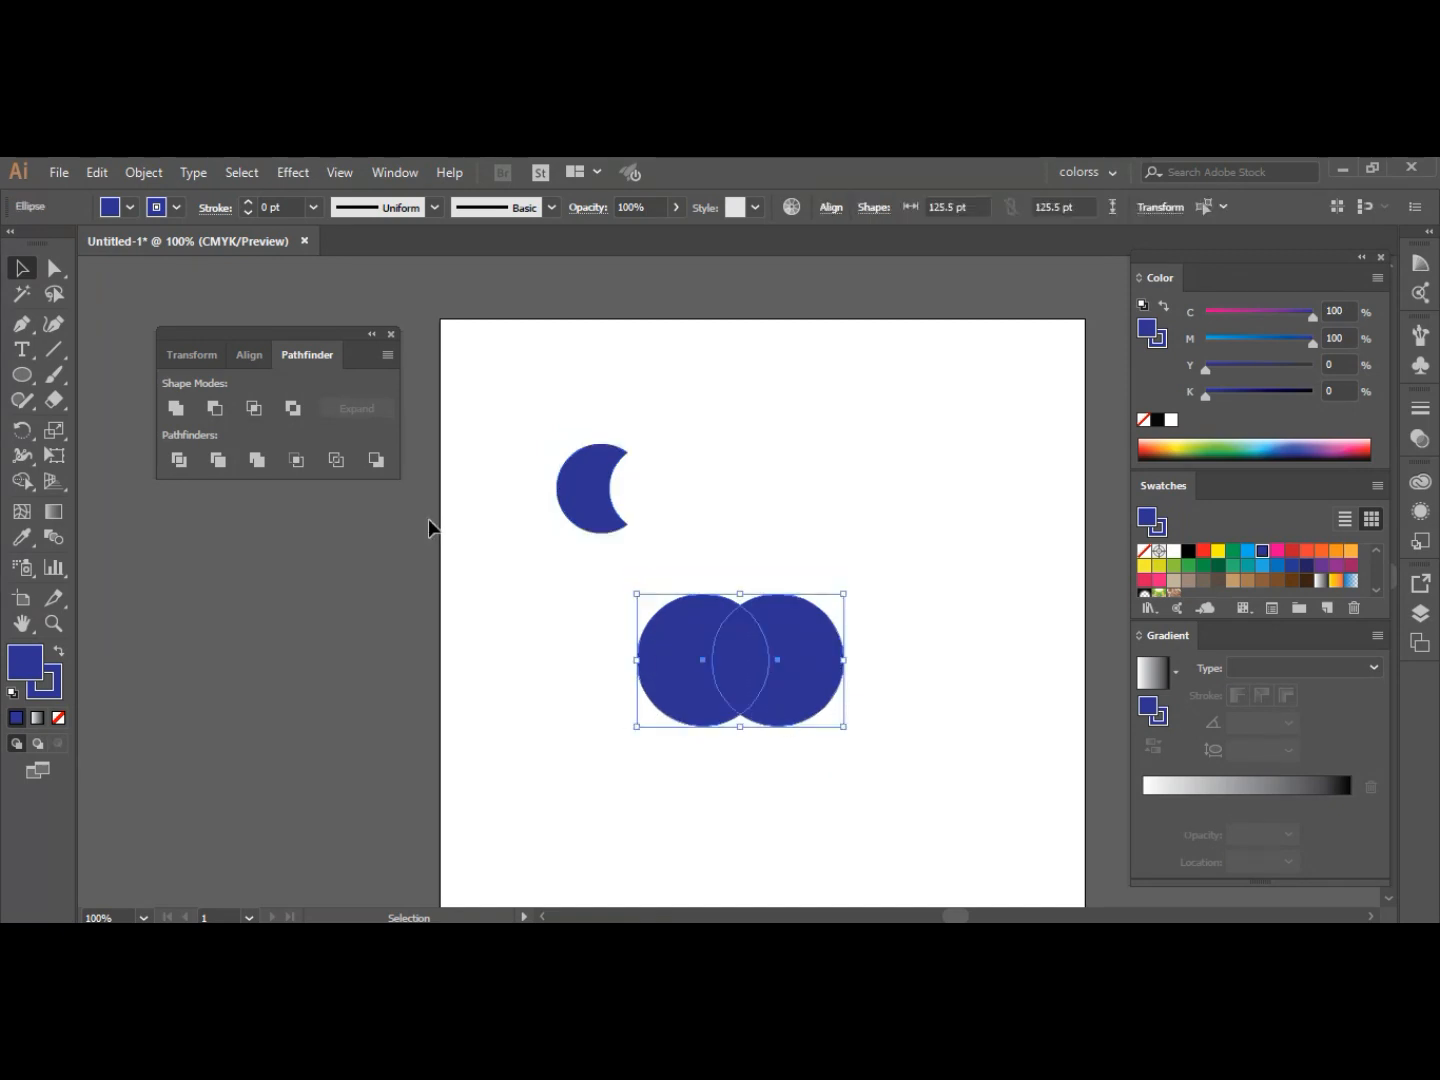
pyautogui.click(376, 460)
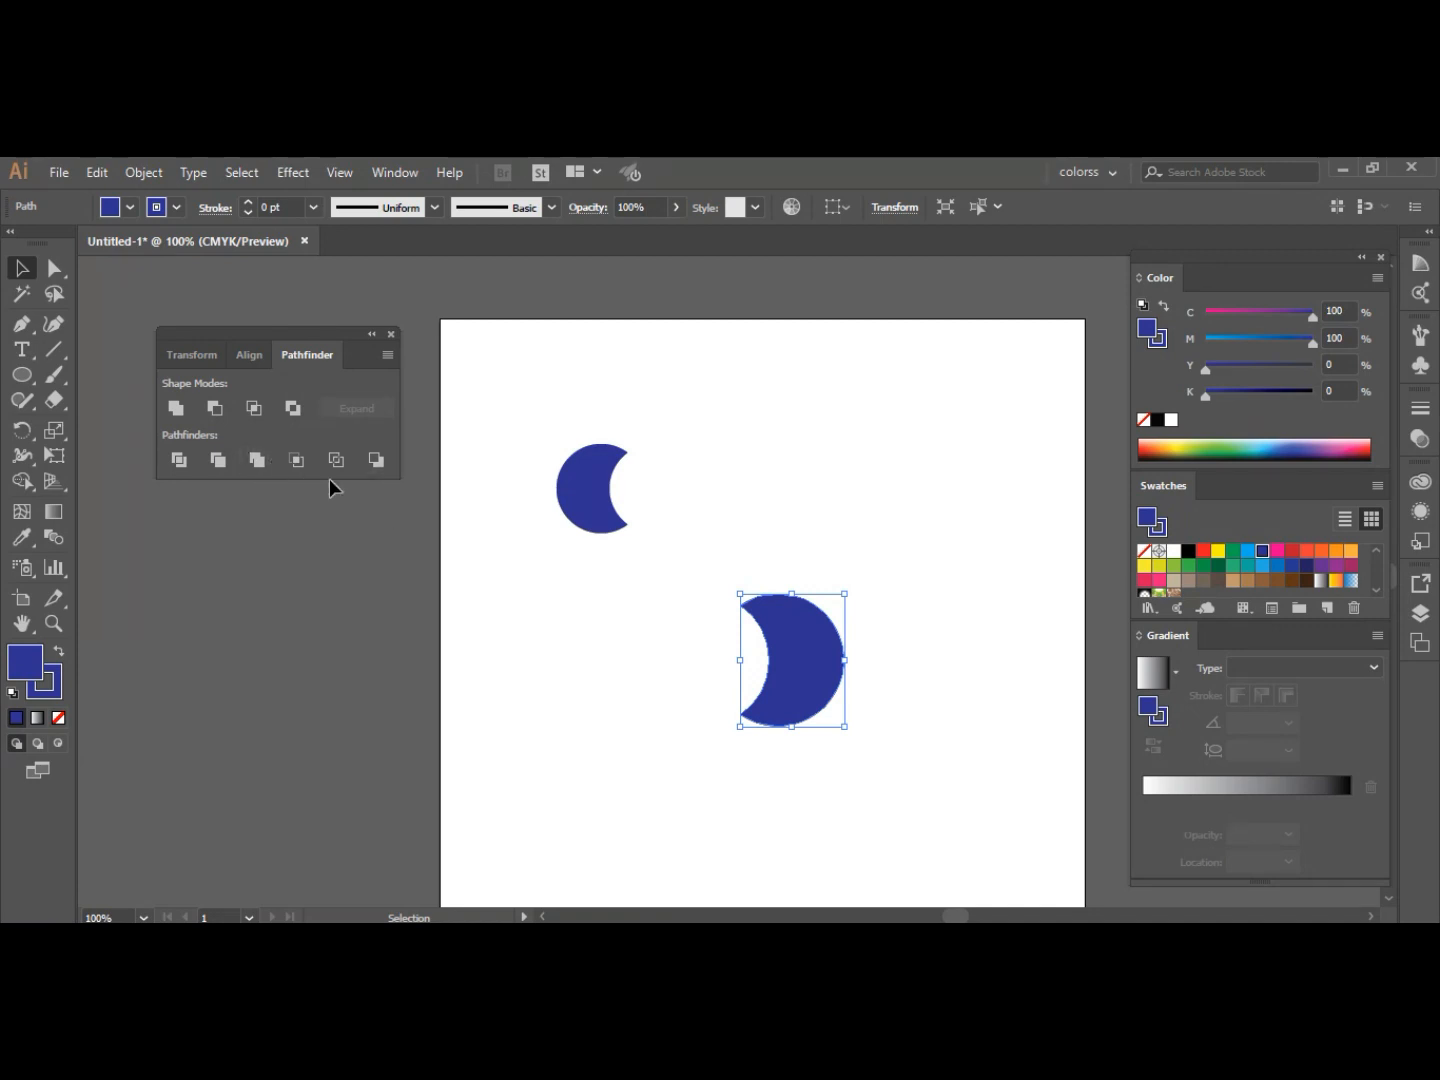
# - Delete the large lower crescent and the small upper crescent from the artboard
pyautogui.press('Delete')
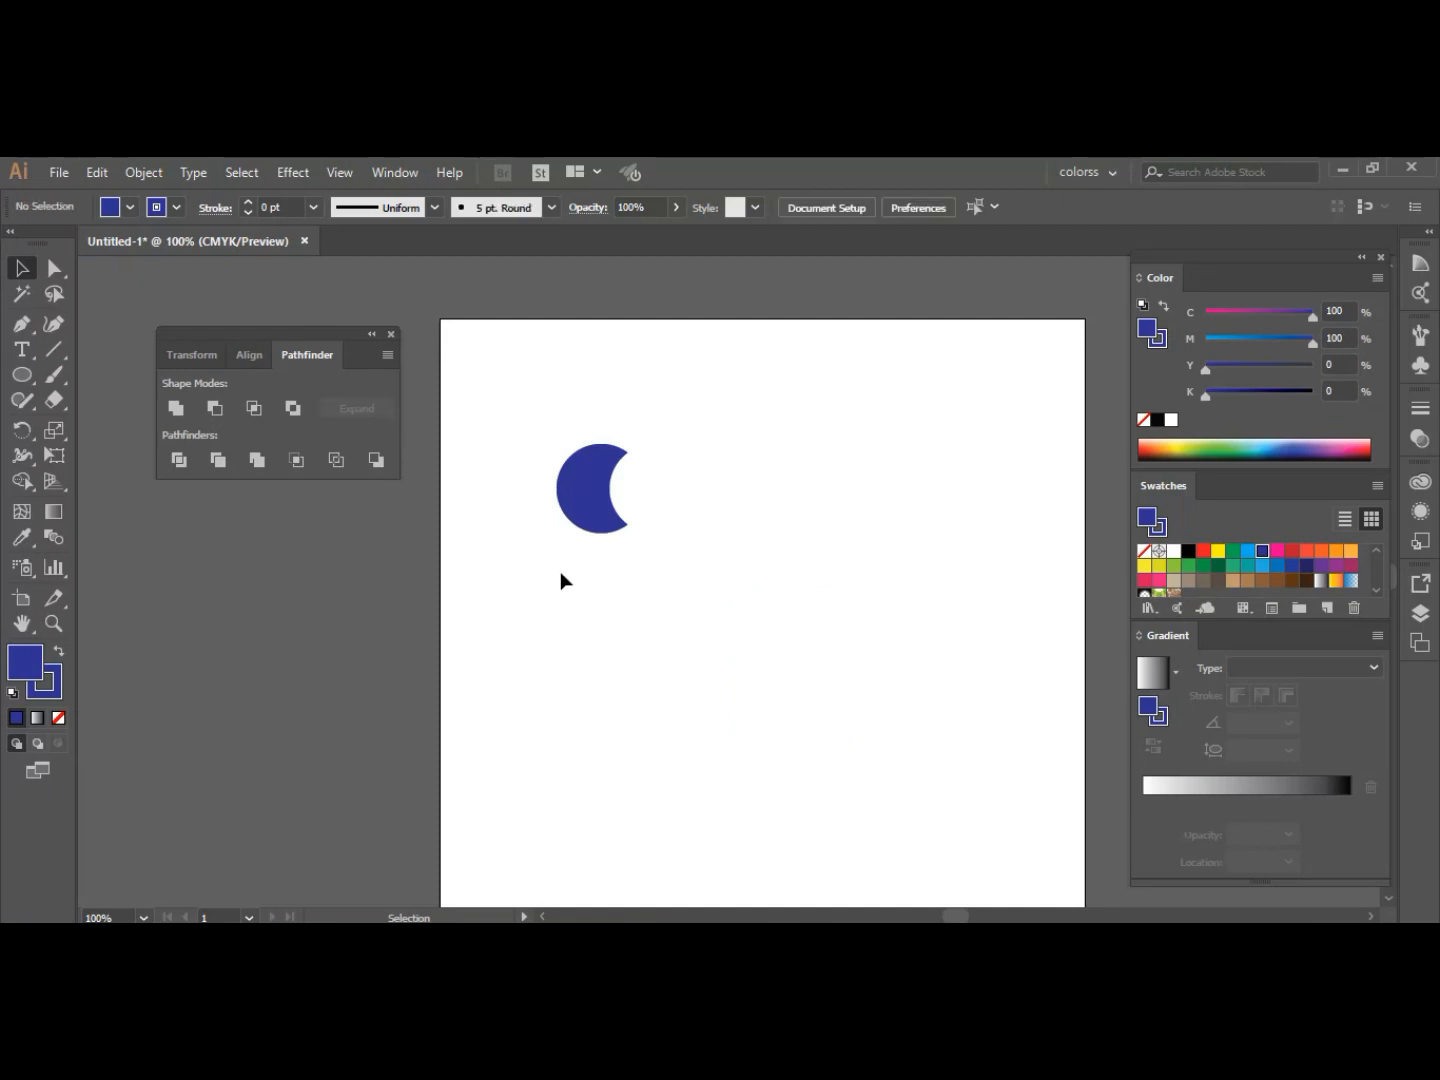
pyautogui.moveTo(537, 457); pyautogui.dragTo(636, 558)
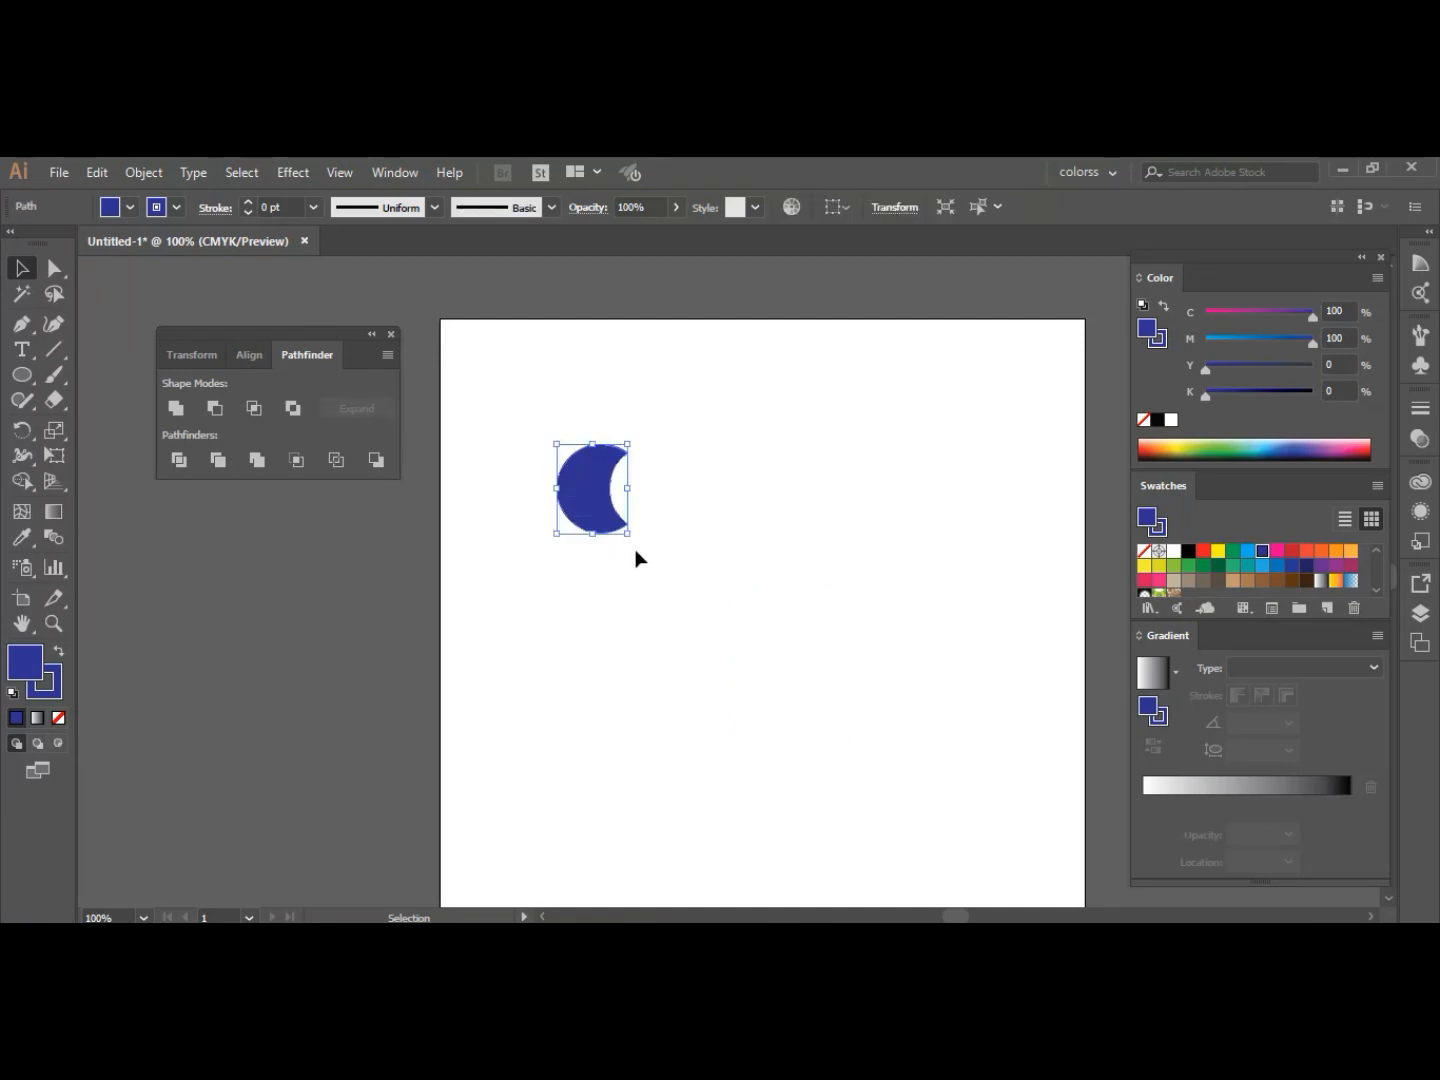
pyautogui.press('Delete')
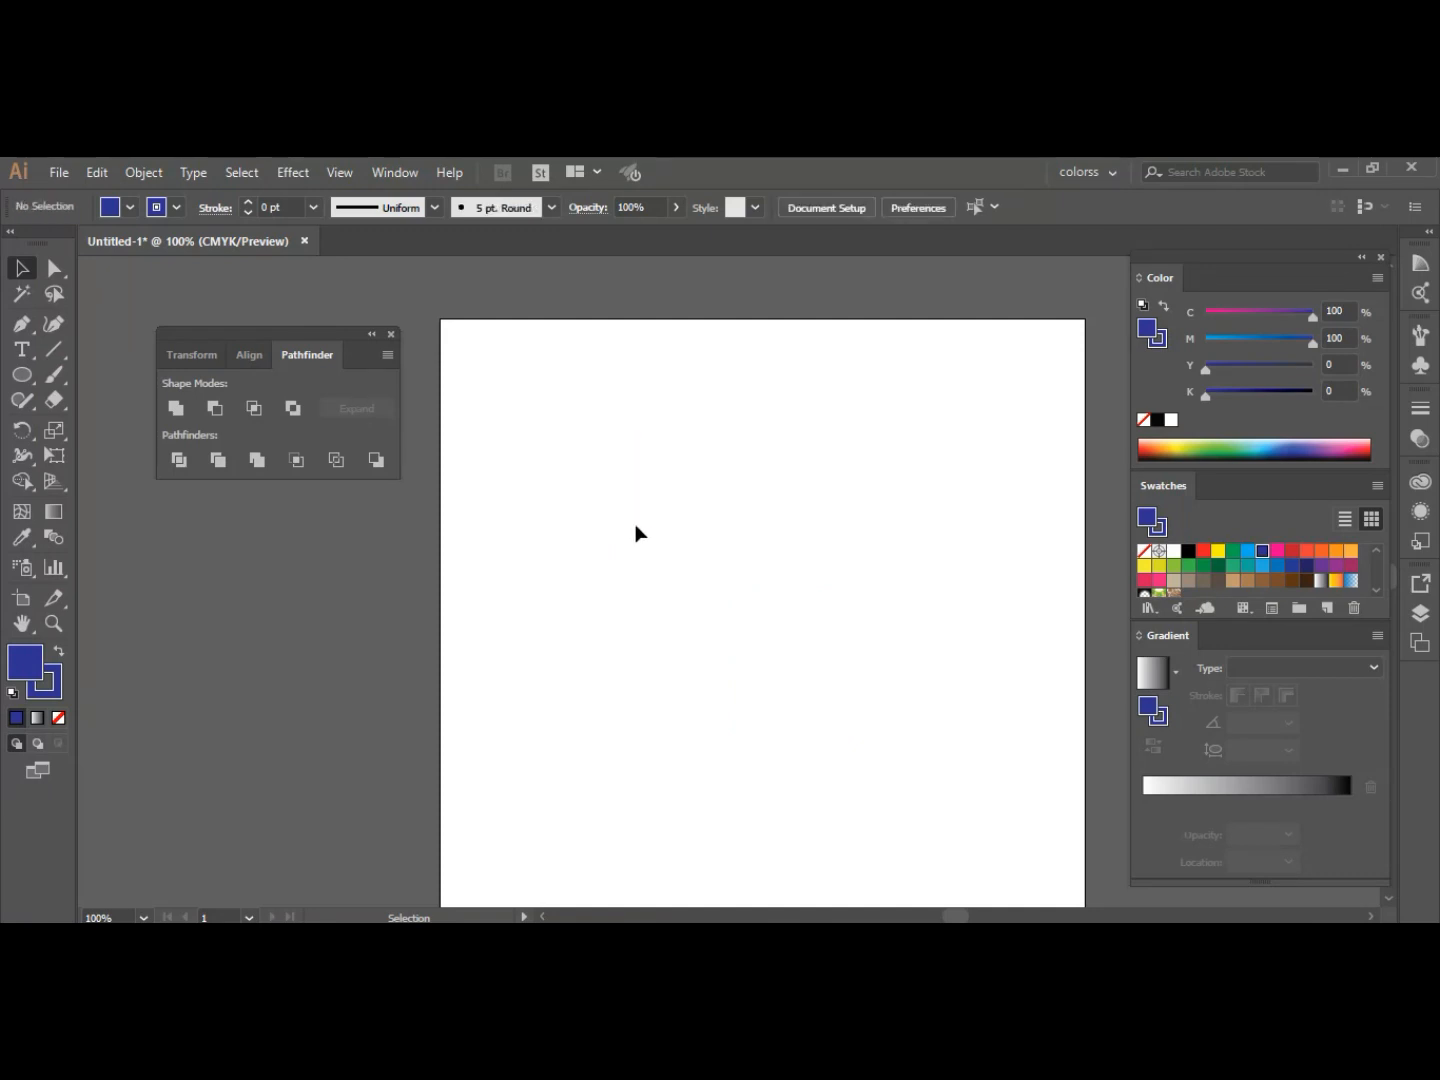